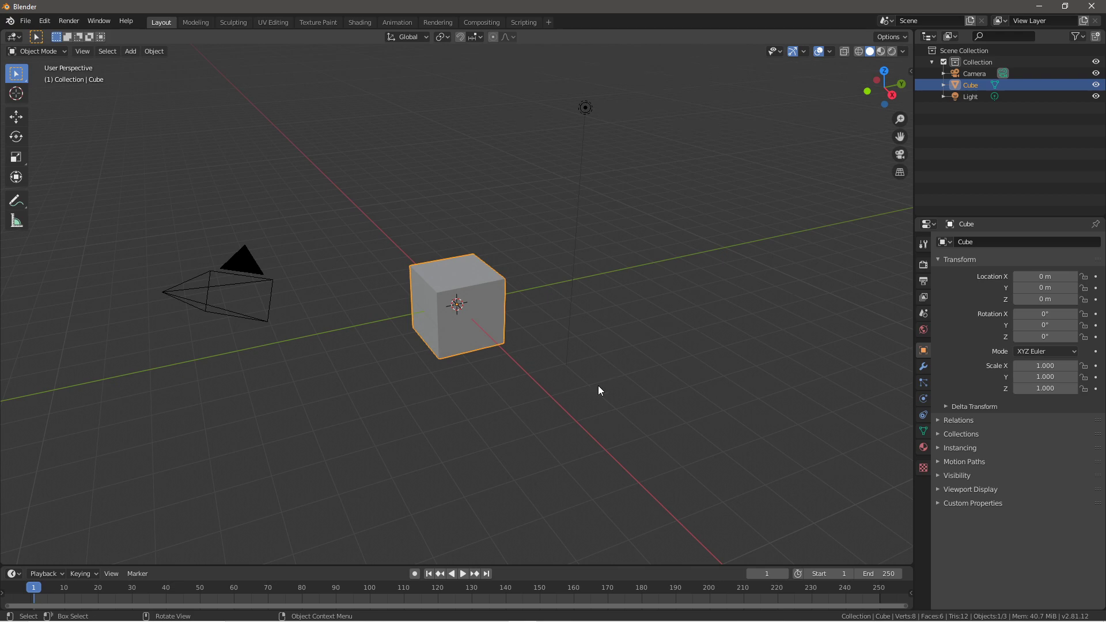
Delete the default cube and add a mesh cylinder at the origin
middle_click_drag(594, 383, 569, 374)
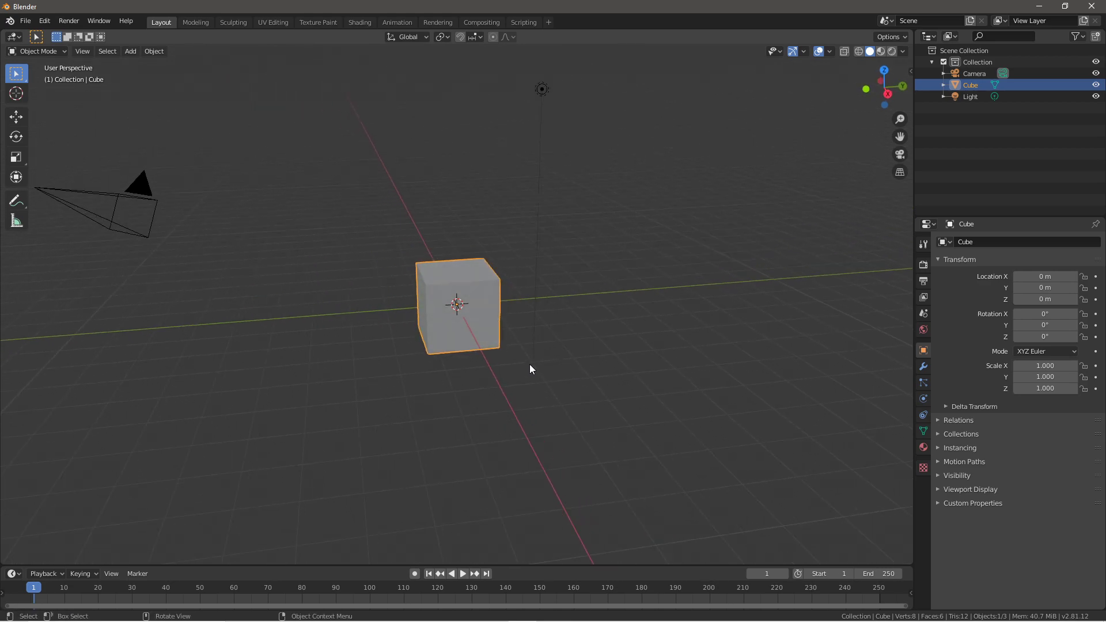
key("x")
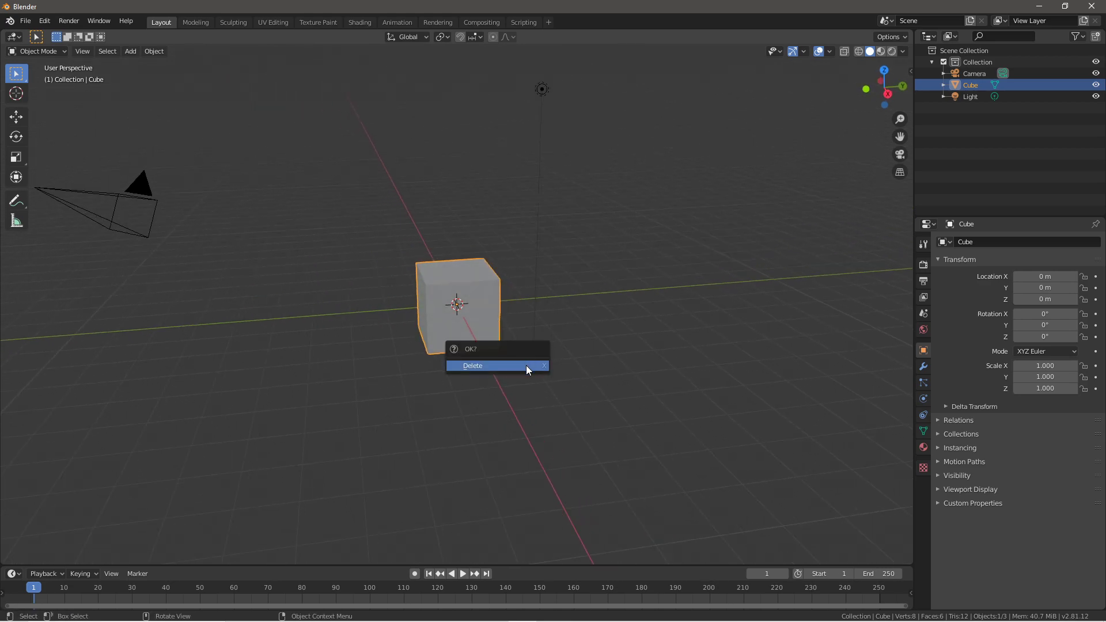
left_click(526, 365)
key("shift+a")
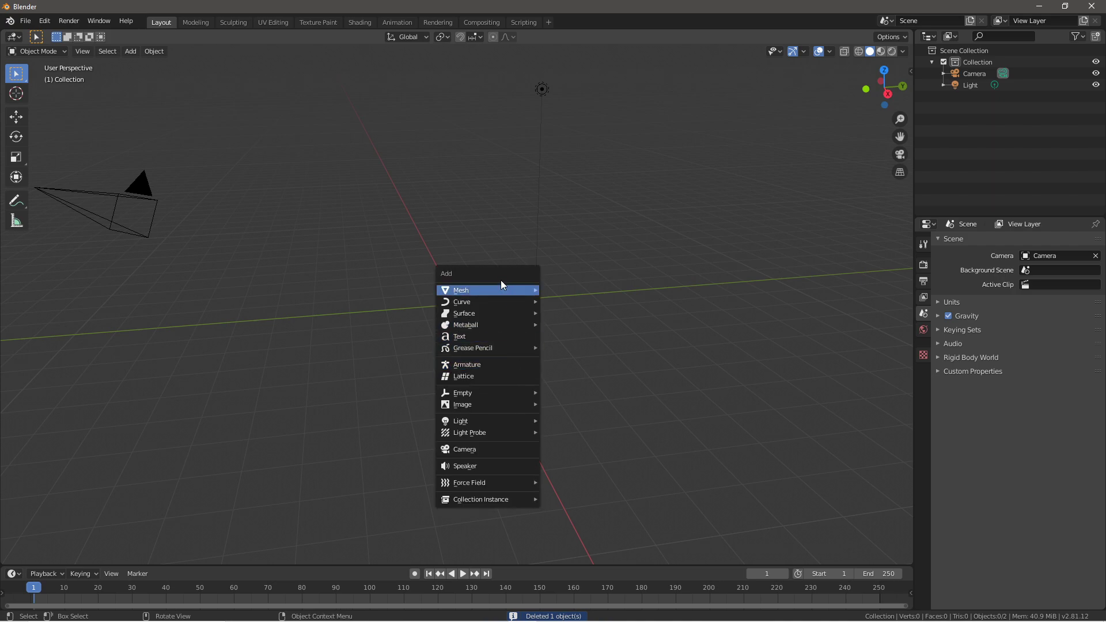
mouse_move(496, 285)
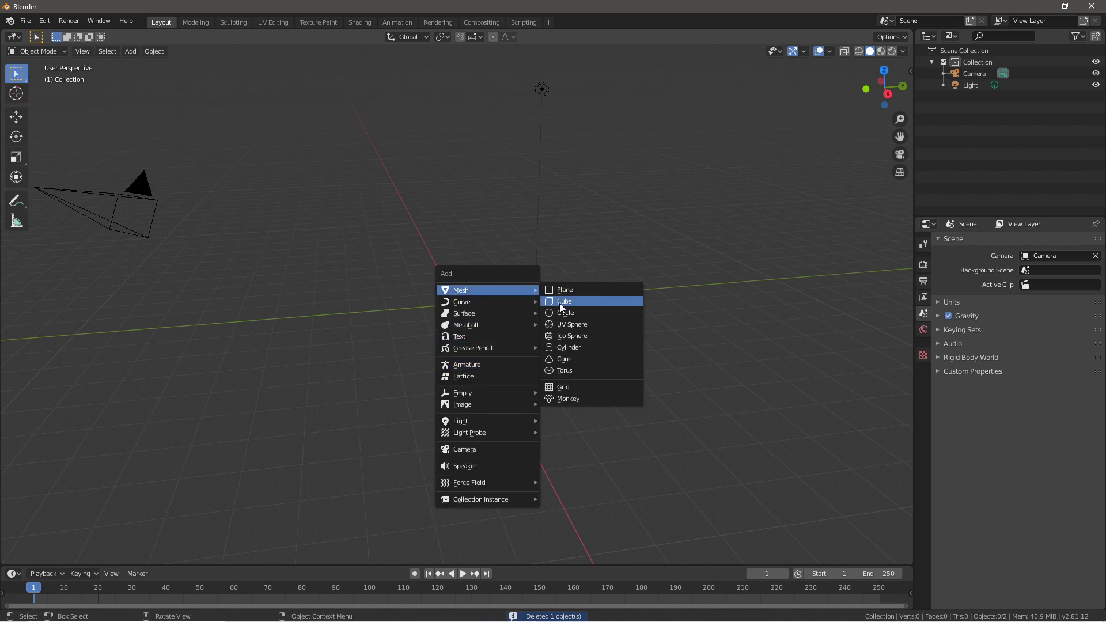
left_click(552, 347)
Rotate the cylinder 90° about X and then 90° about Z
scroll(496, 370, "up", 3)
middle_click_drag(496, 370, 525, 371)
scroll(522, 371, "down", 4)
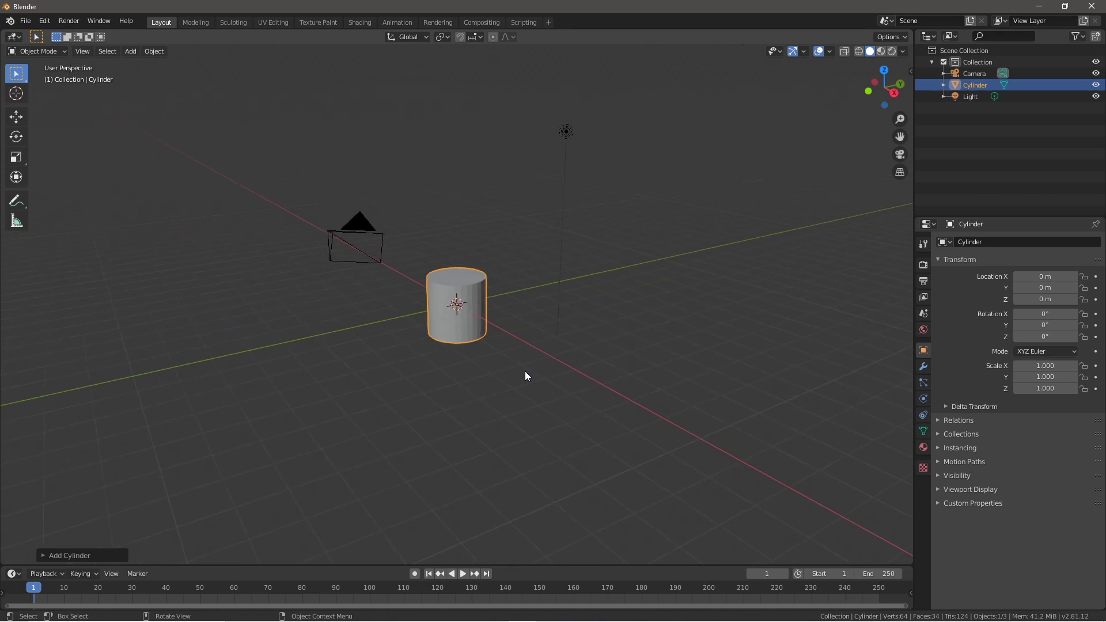
type("rx90")
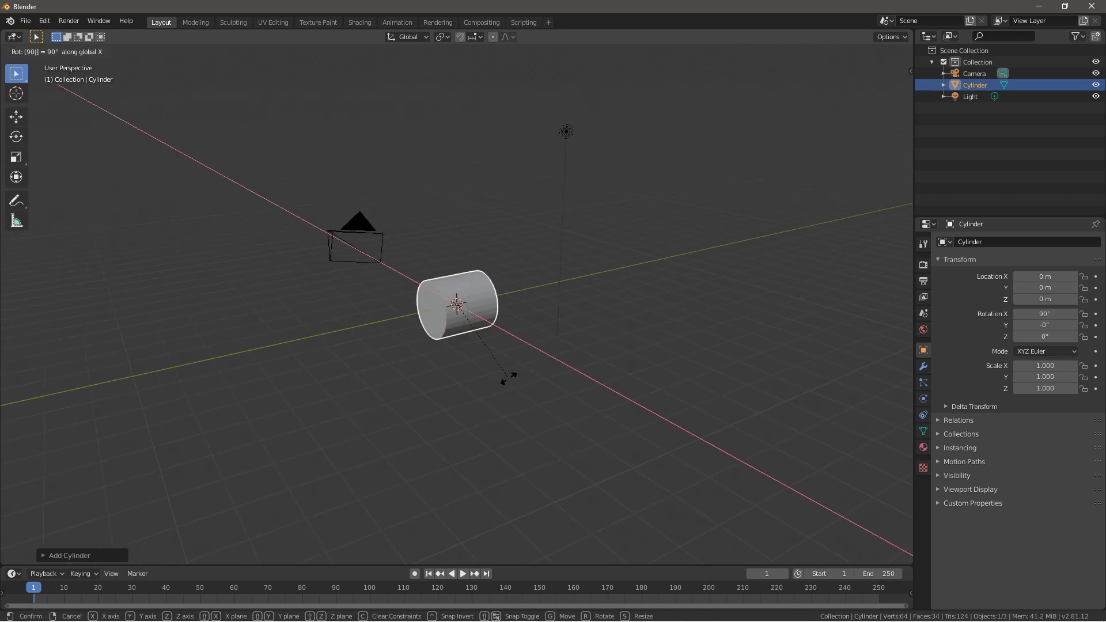
key("Return")
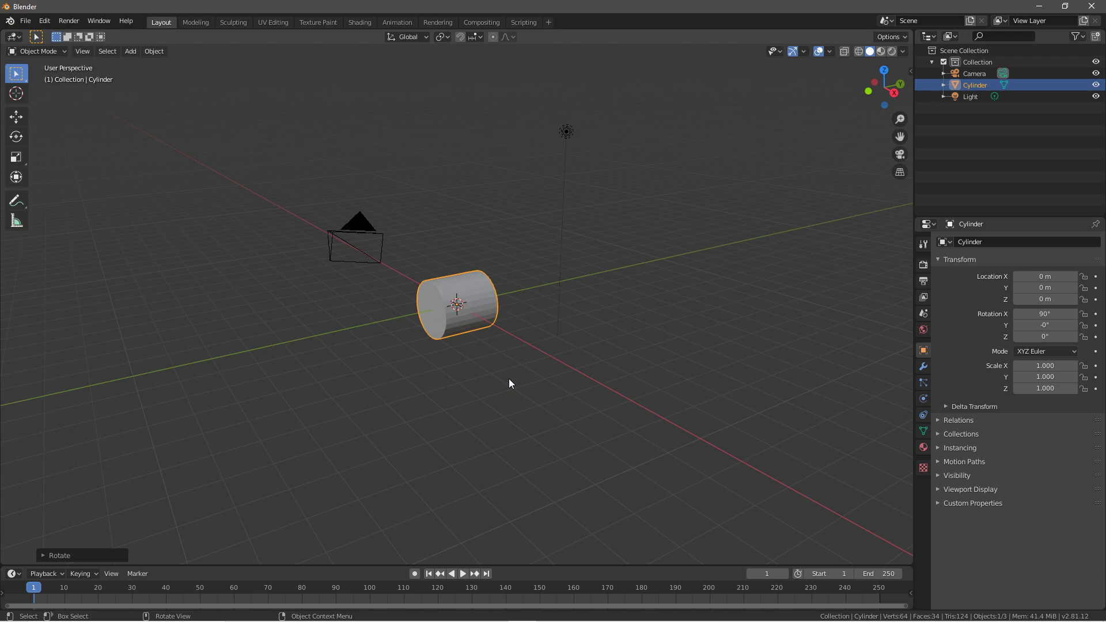
type("rz")
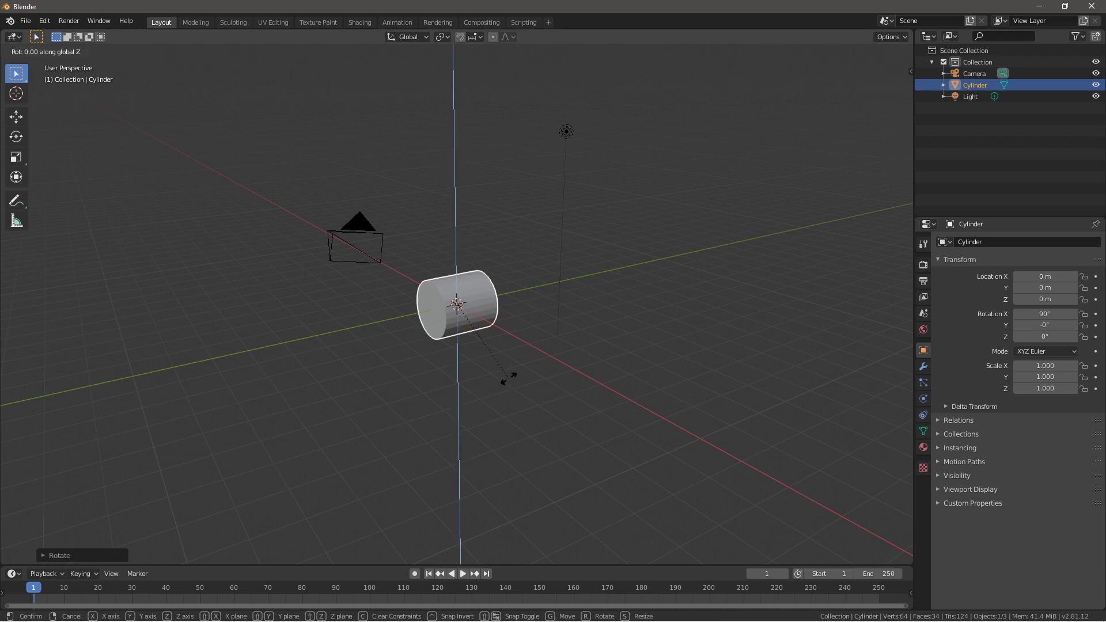
type("90")
key("Return")
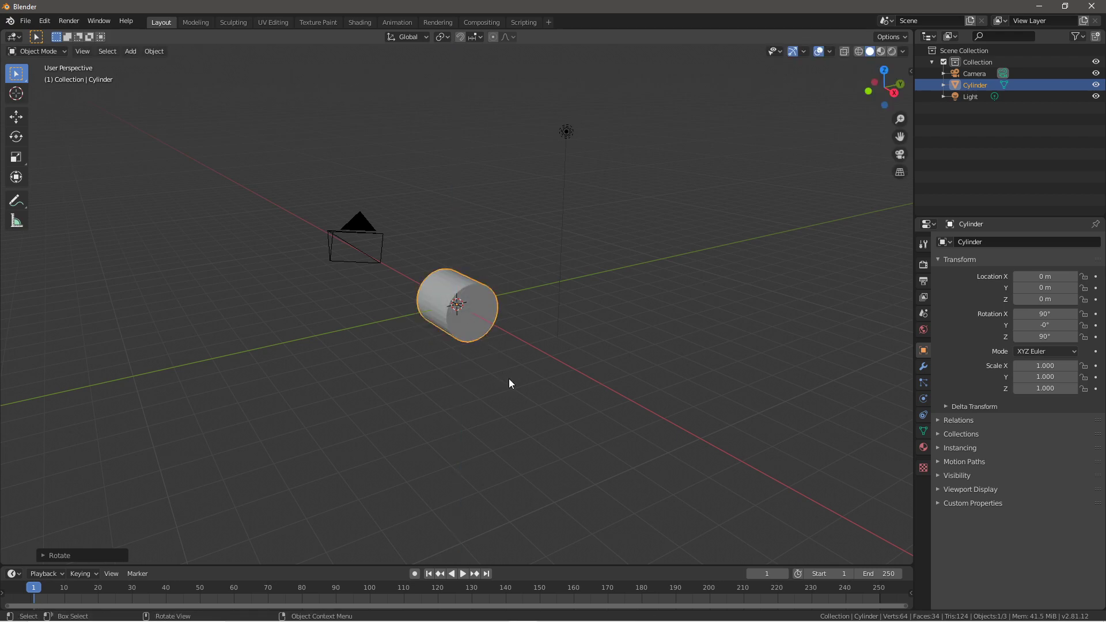
scroll(465, 371, "up", 4)
mouse_move(465, 371)
middle_mouse_down()
mouse_move(512, 373)
mouse_move(462, 369)
middle_mouse_up()
In face select mode, delete both end faces of the cylinder
key("Tab")
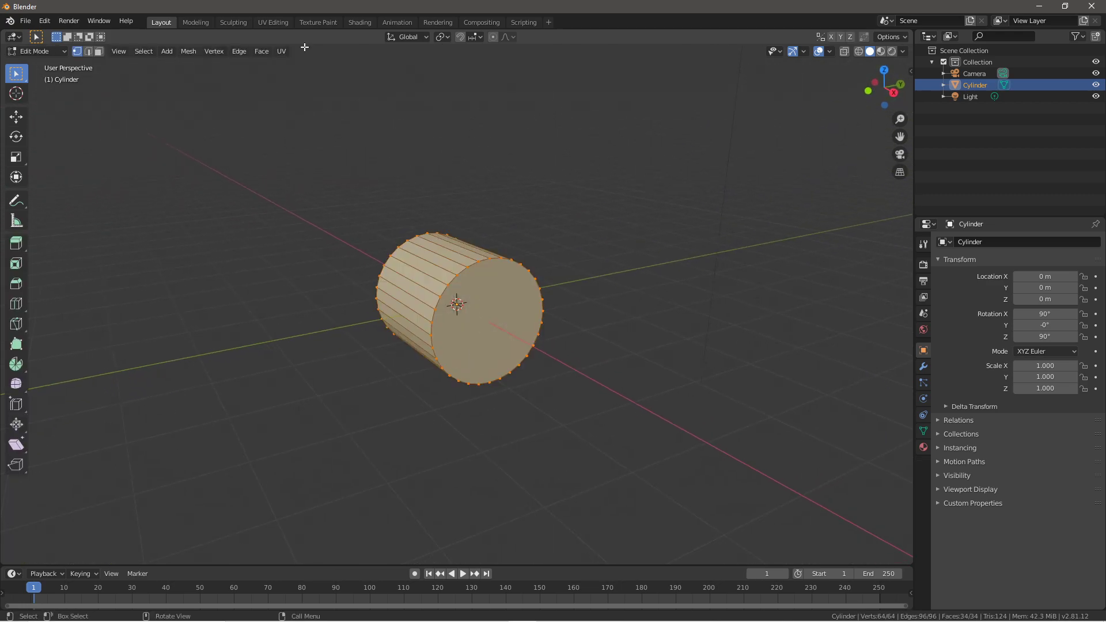
left_click(99, 51)
middle_click_drag(478, 331, 523, 321)
left_click(489, 326)
left_click(427, 304, "shift")
key("x")
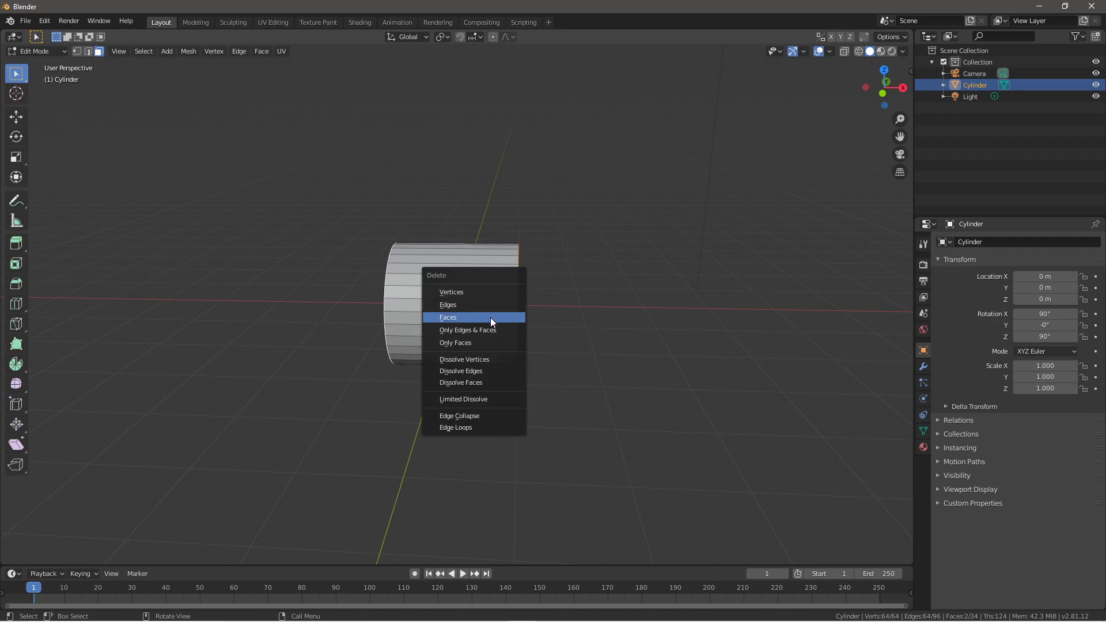
left_click(490, 316)
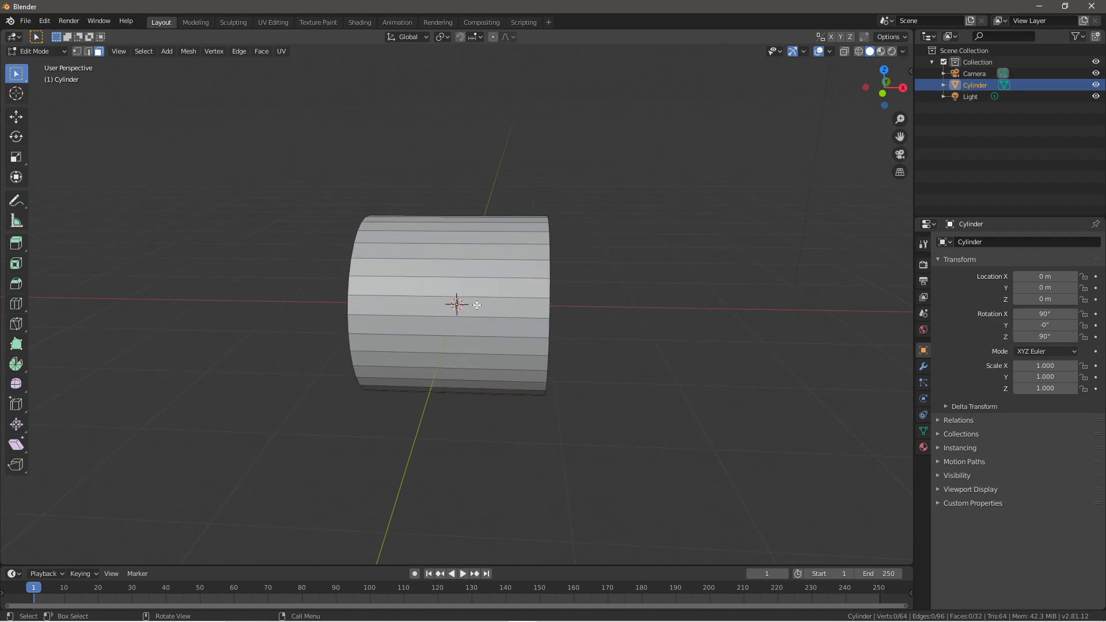
Scale the whole tube along X to about 0.156, forming a thin ring
key("Tab")
key("Tab")
key("a")
middle_click_drag(515, 324, 513, 320)
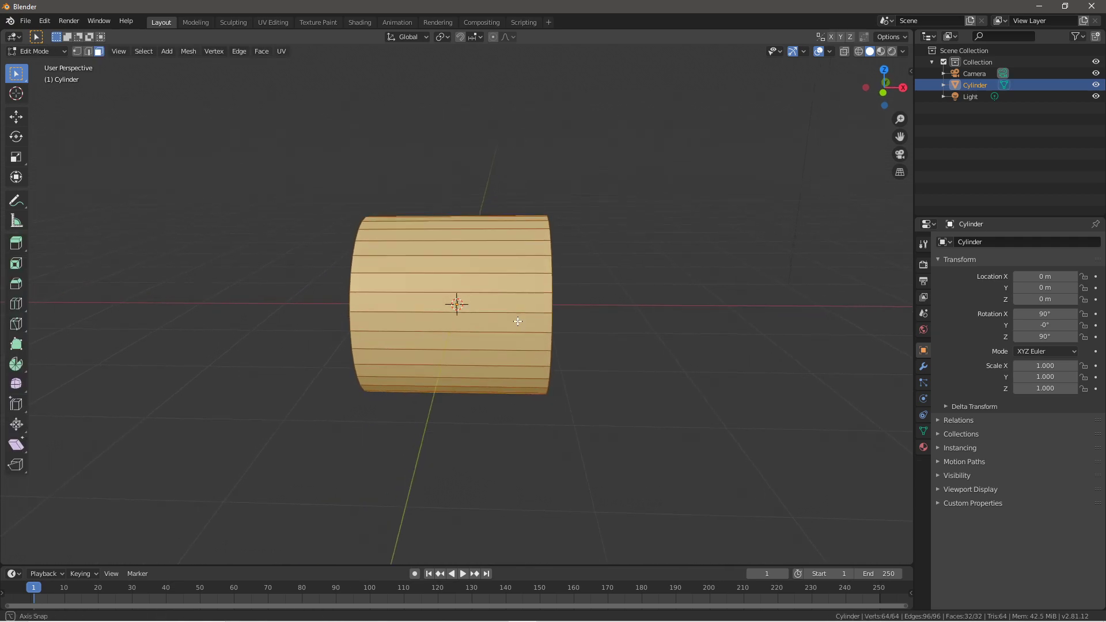
key("s")
key("x")
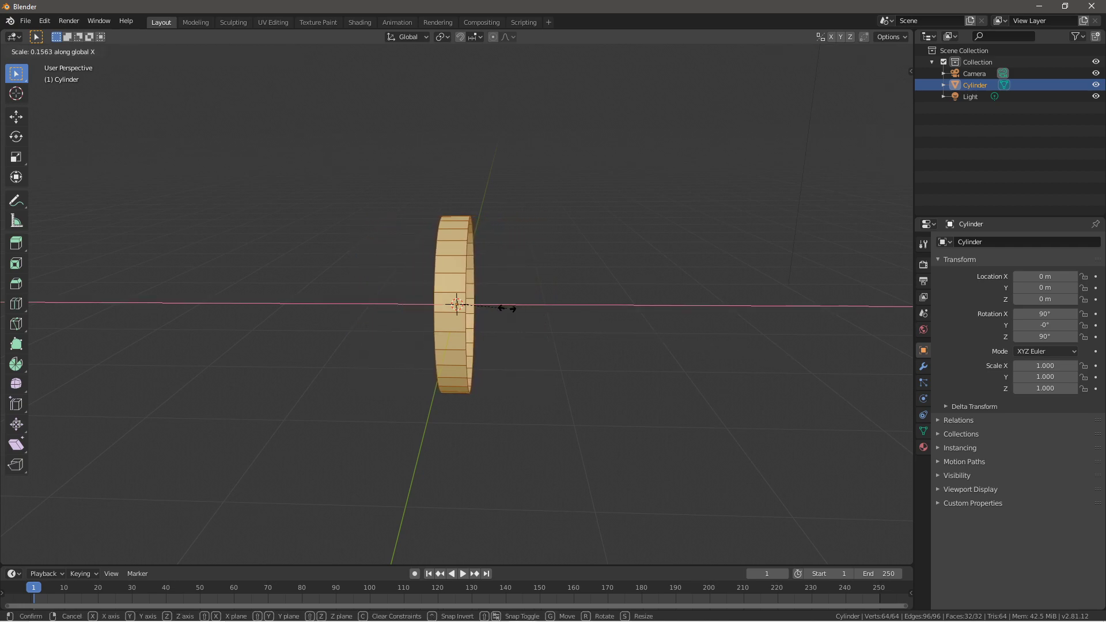
left_click(489, 306)
middle_click_drag(488, 305, 529, 247)
key("Tab")
key("Tab")
Delete the ring's right and lower-left faces, leaving a 7-face arc in Object Mode
left_click(455, 234)
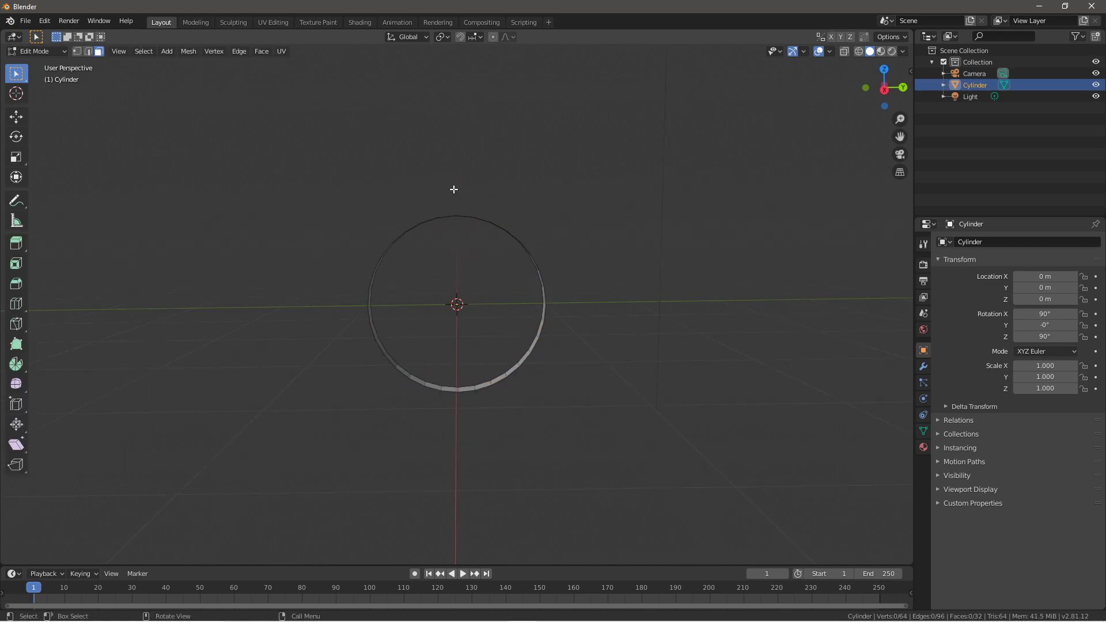
key("b")
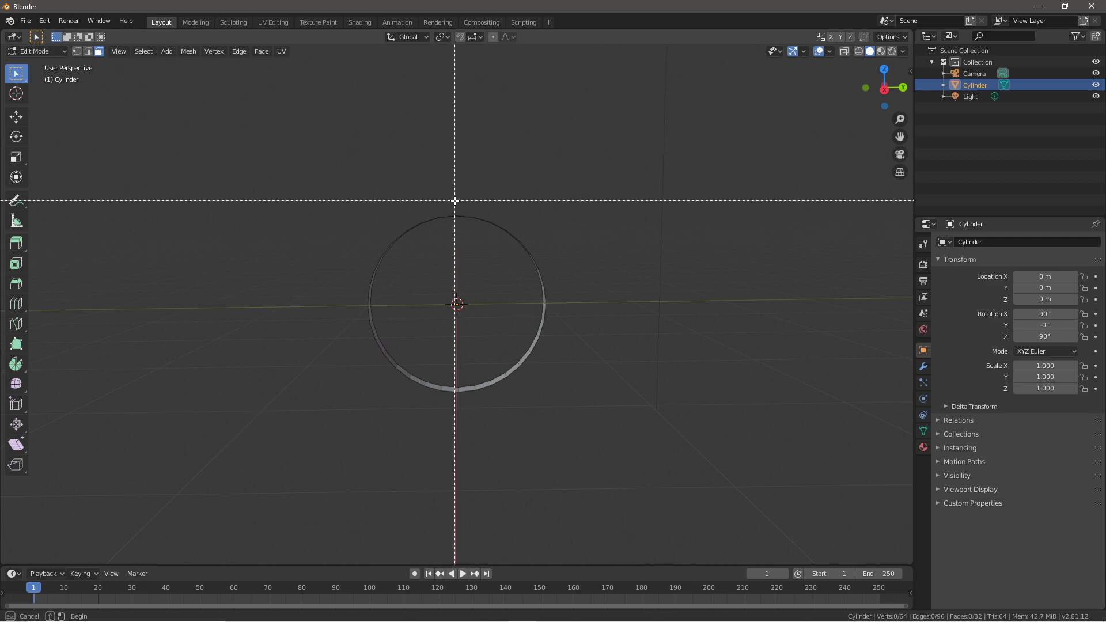
left_click_drag(454, 200, 601, 411)
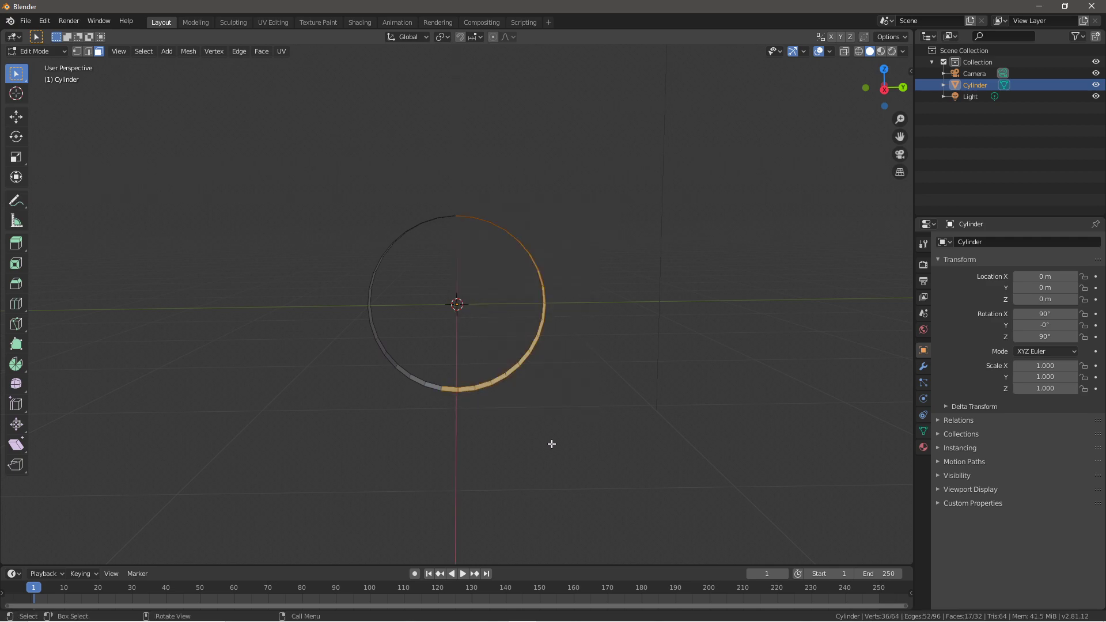
scroll(465, 503, "up", 2)
mouse_move(466, 502)
middle_mouse_down()
mouse_move(472, 469)
mouse_move(465, 496)
middle_mouse_up()
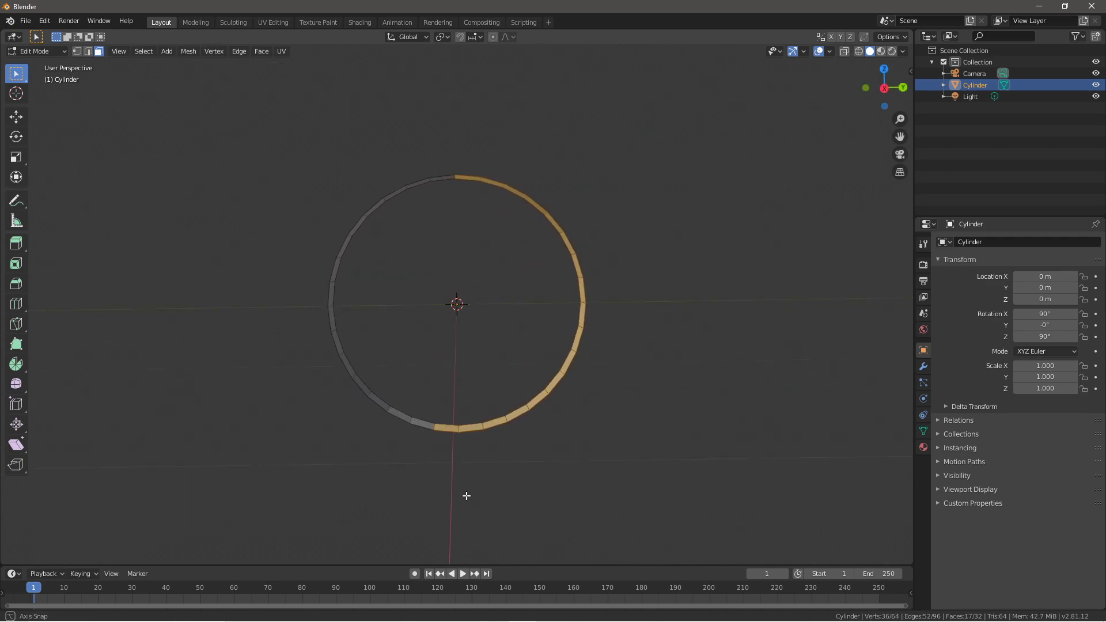
key("b")
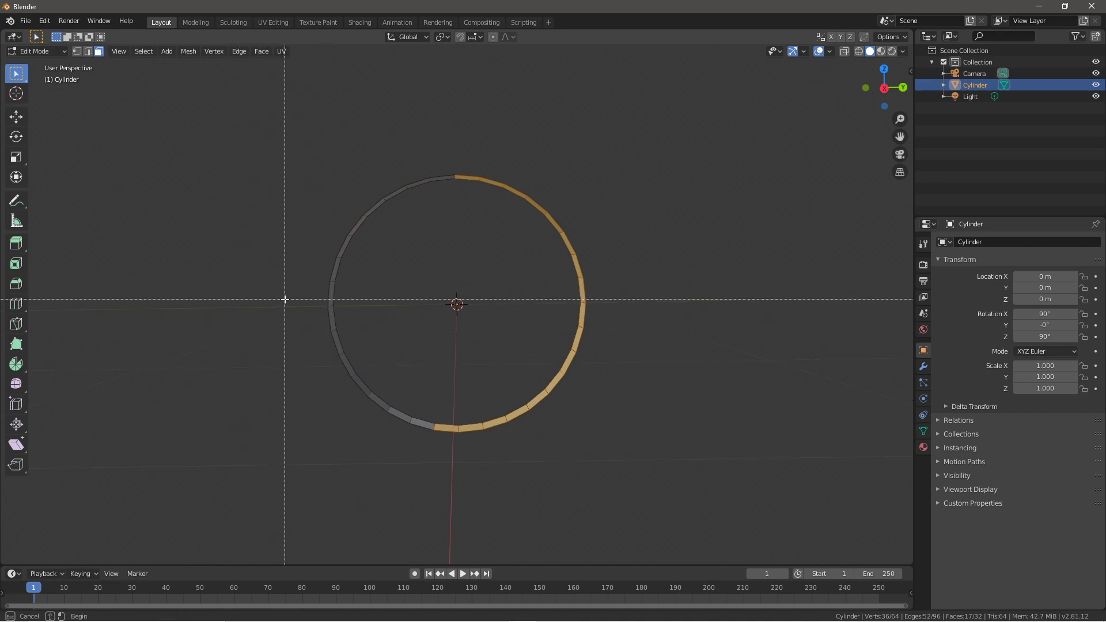
left_click_drag(285, 299, 487, 482)
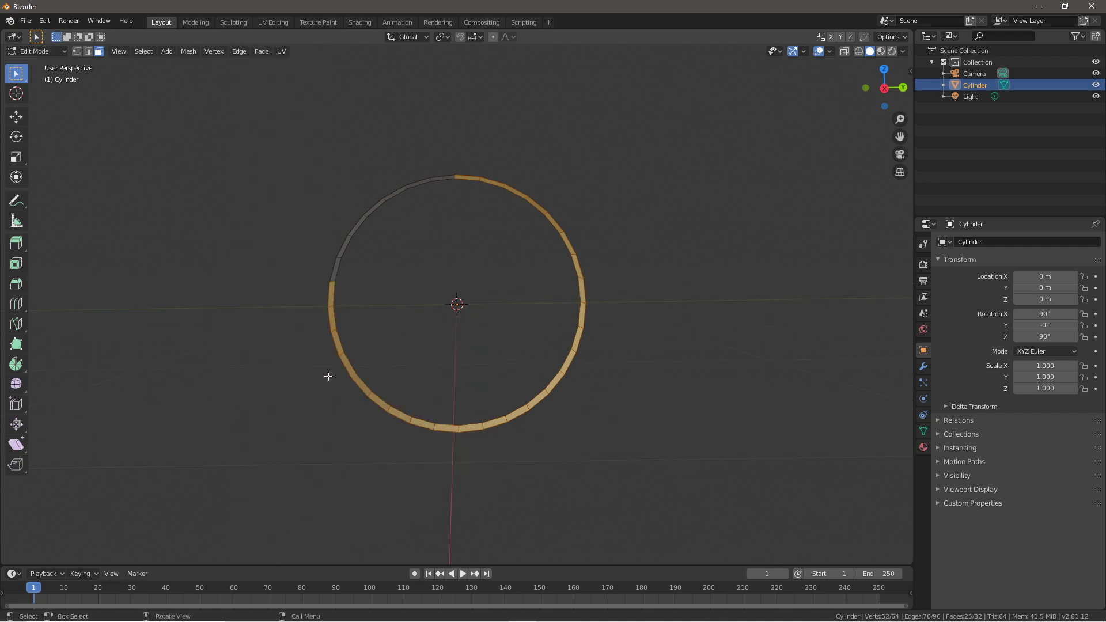
key("x")
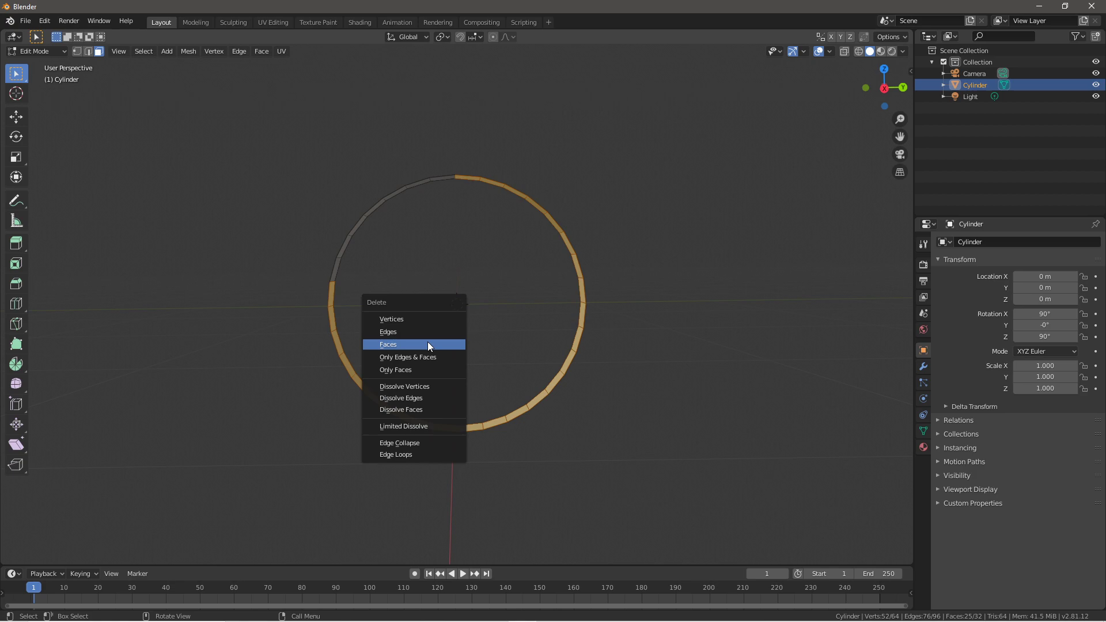
left_click(428, 344)
key("Tab")
middle_click_drag(432, 353, 369, 315)
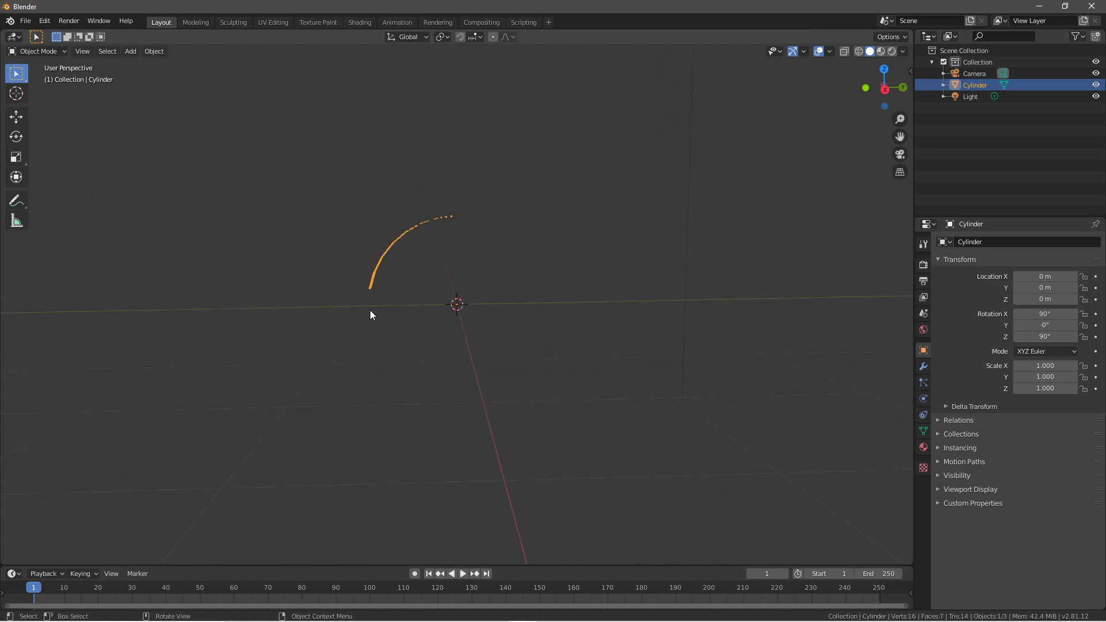
Move the arc slightly down along Z and over along Y
left_click(16, 116)
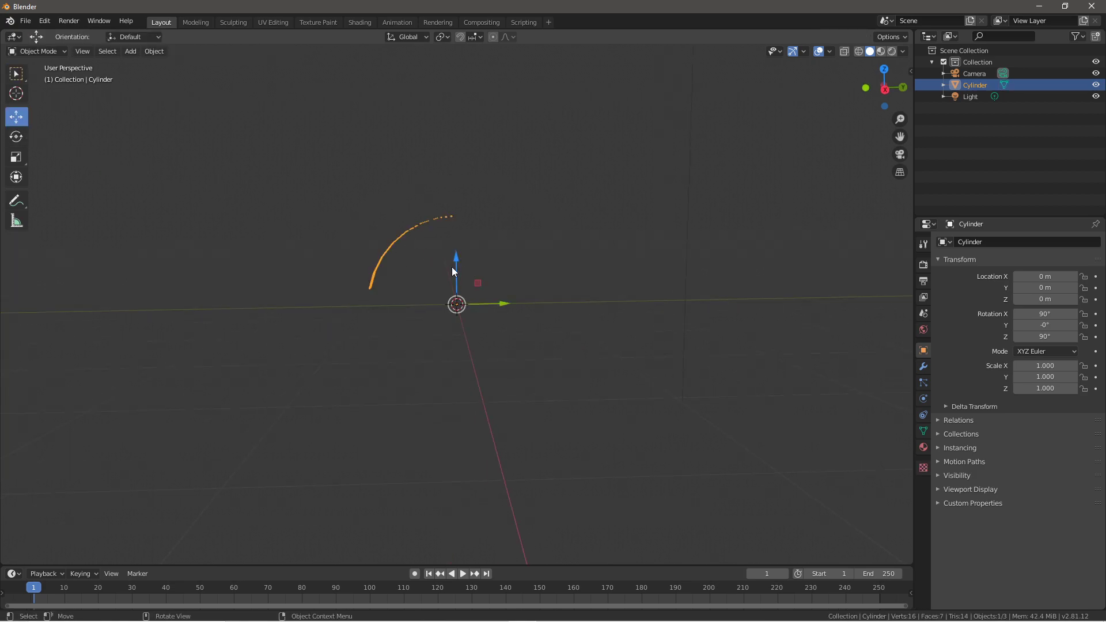
left_click_drag(453, 271, 549, 326)
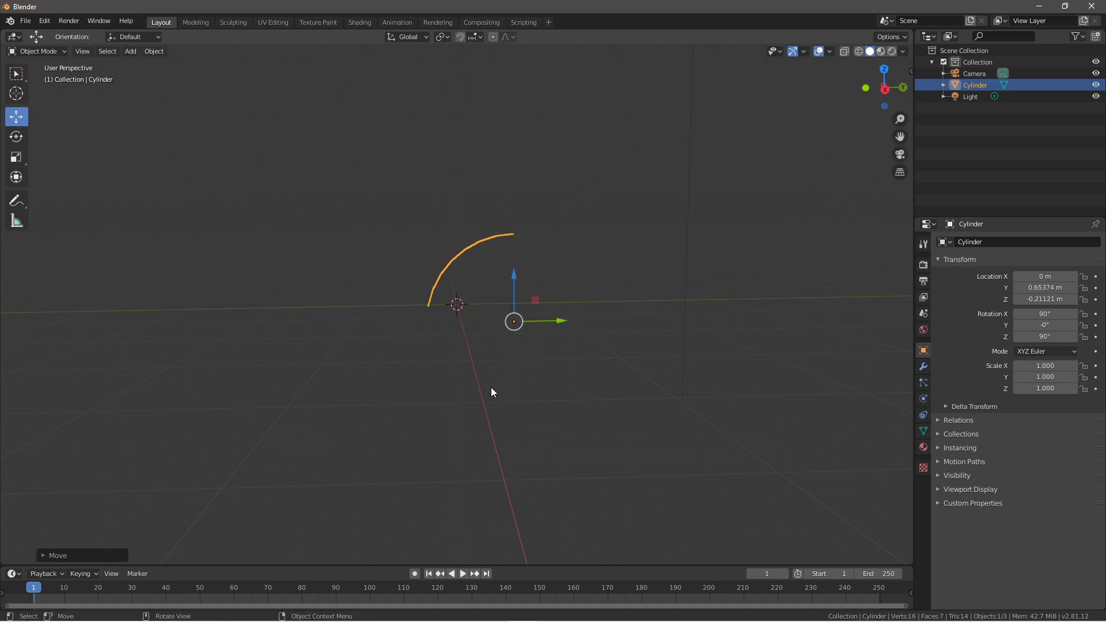
middle_click_drag(491, 390, 550, 369)
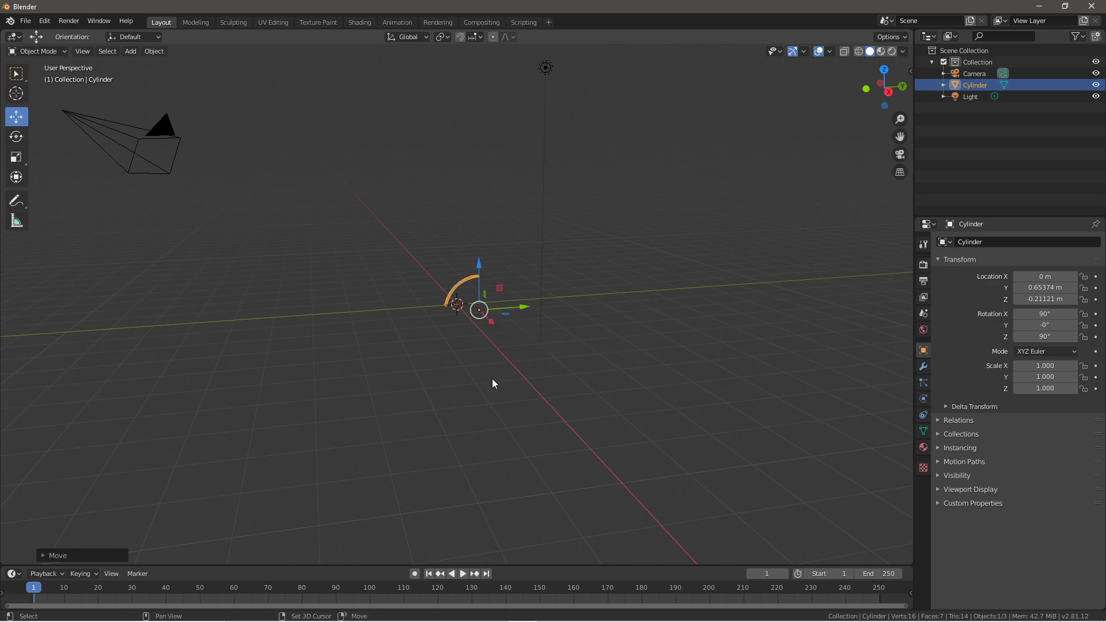
Add an icosphere at Y 7.6956 m, then show the arc's particle settings
key("shift+a")
key("shift+a")
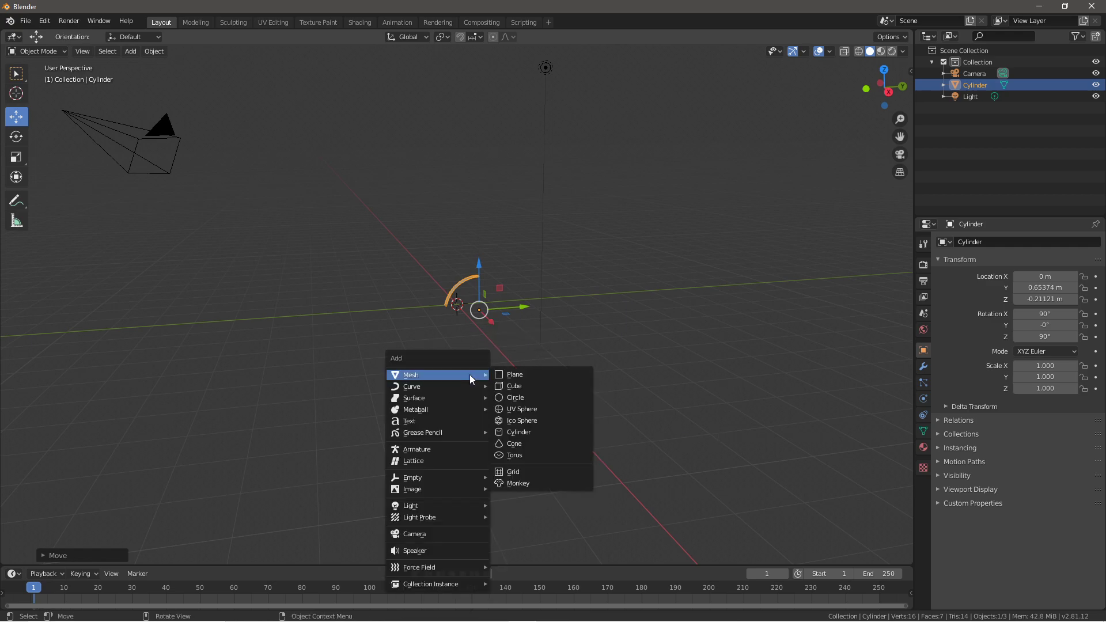
left_click(541, 421)
left_click_drag(500, 305, 741, 305)
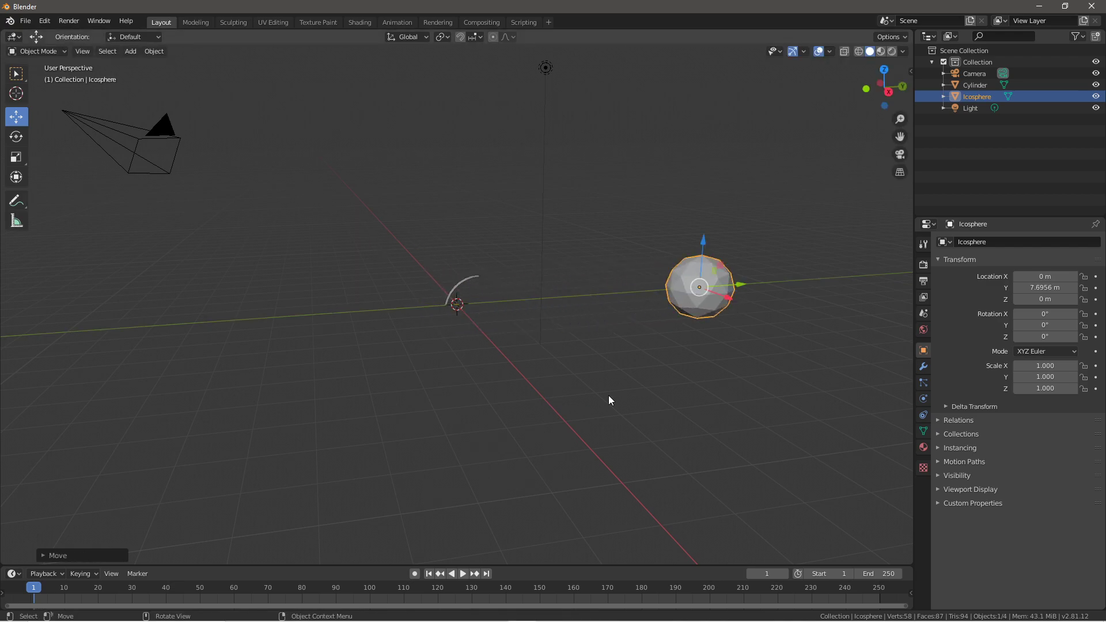
left_click(462, 287)
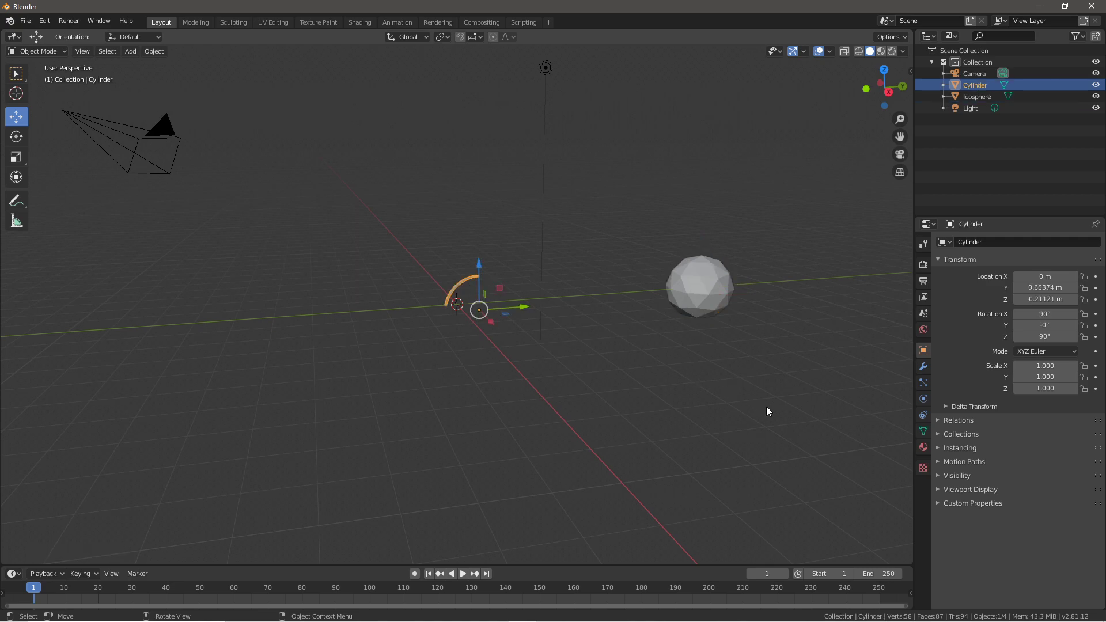
left_click(924, 383)
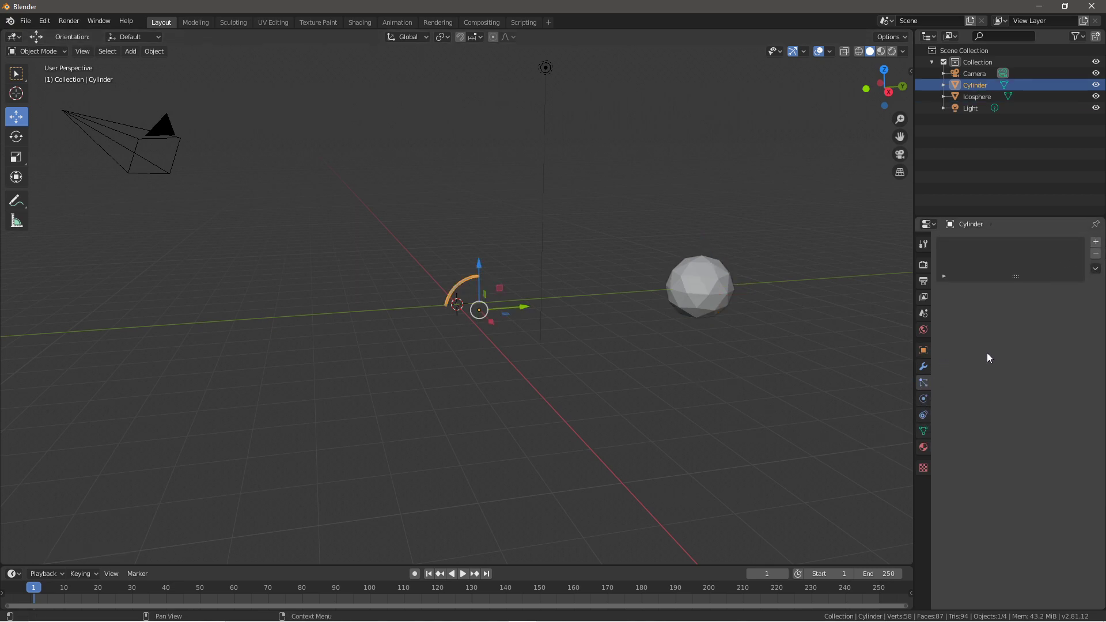
Add a particle system to the arc: 20000 particles, lifetime 15, lifetime randomness 0.8
left_click(1095, 242)
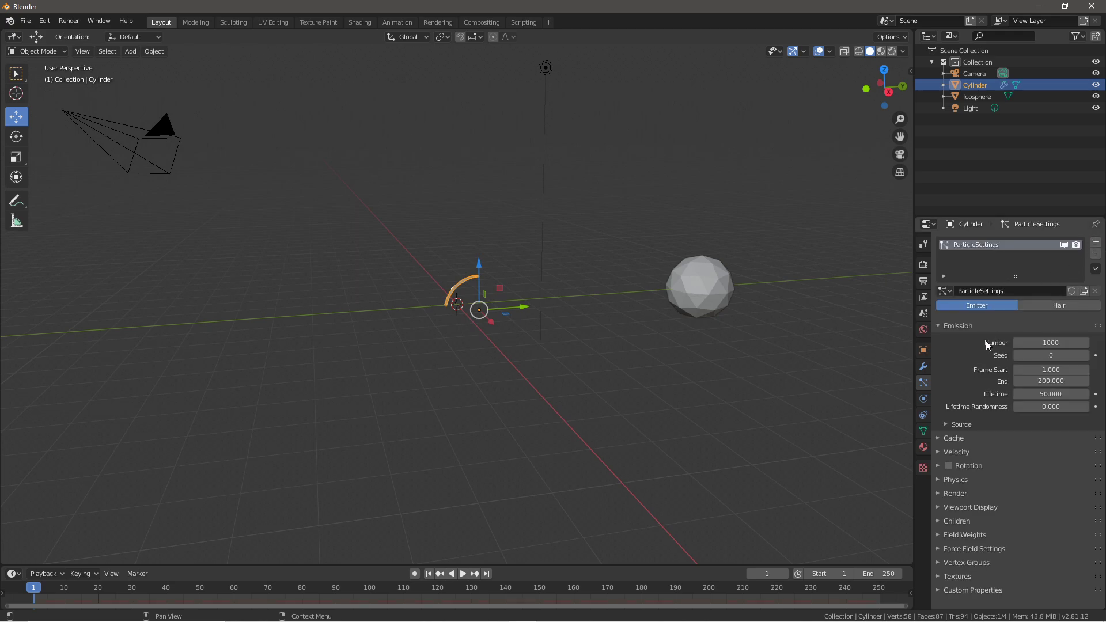
left_click(1040, 343)
key("BackSpace")
key("Return")
left_click(1038, 391)
type("1")
left_click(1037, 405)
key("BackSpace")
type(".8")
key("Return")
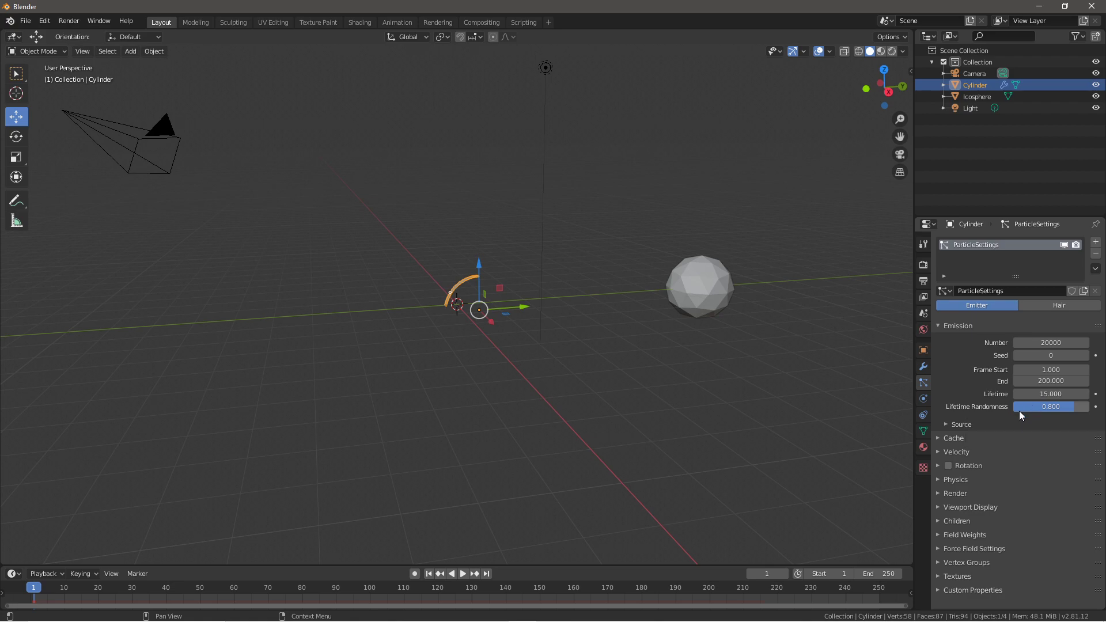
Render the particles as Object instances of the Icosphere
left_click(960, 494)
scroll(967, 498, "down", 3)
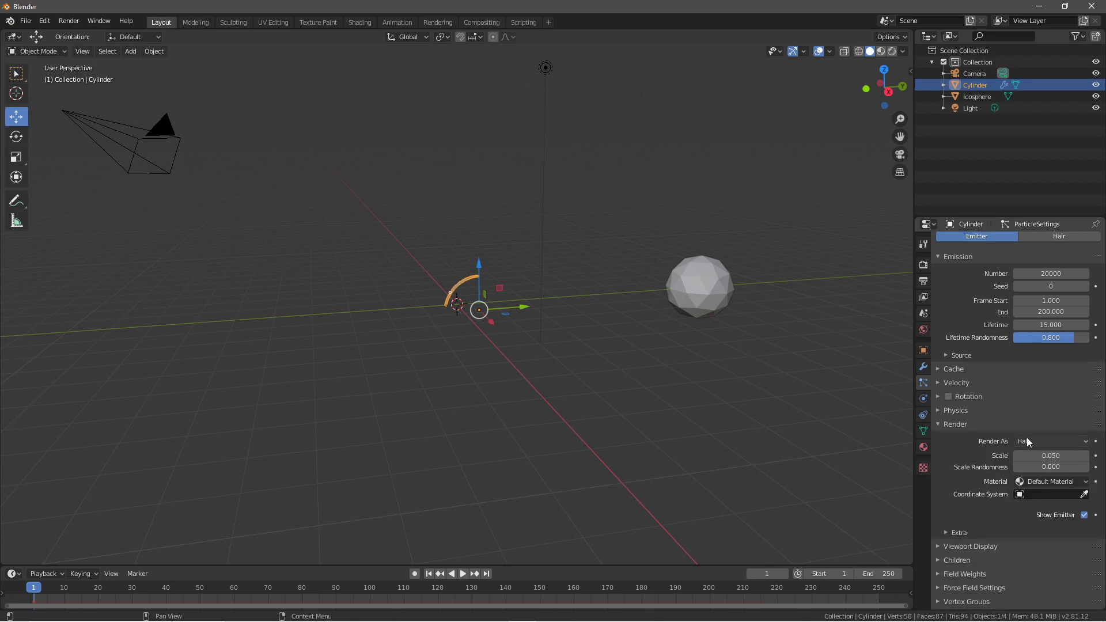
left_click(1029, 441)
left_click(1028, 504)
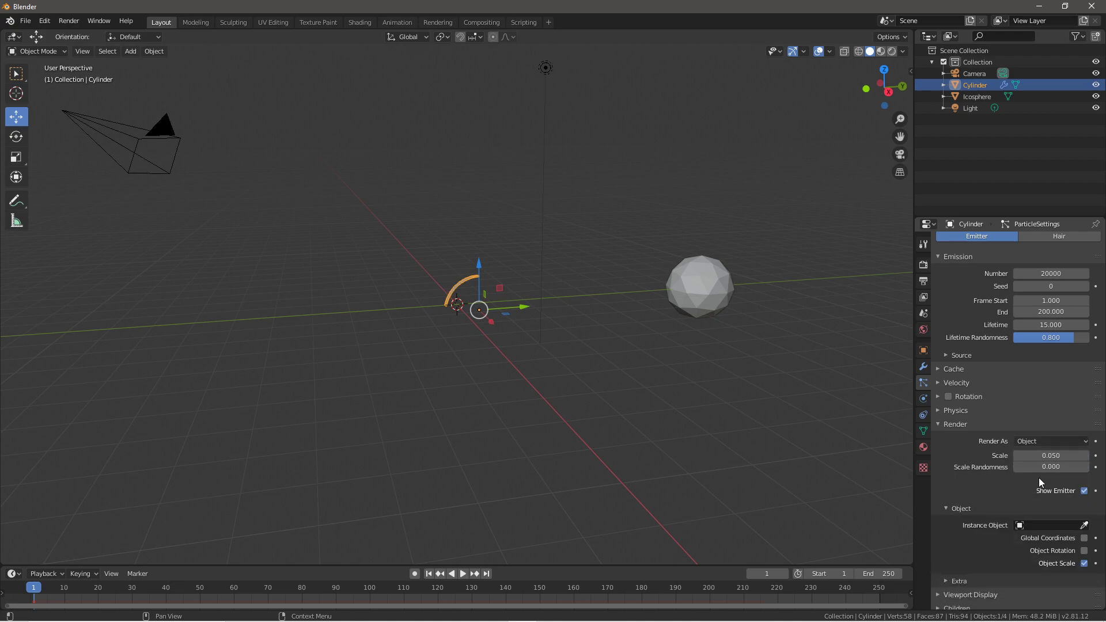
left_click(1034, 526)
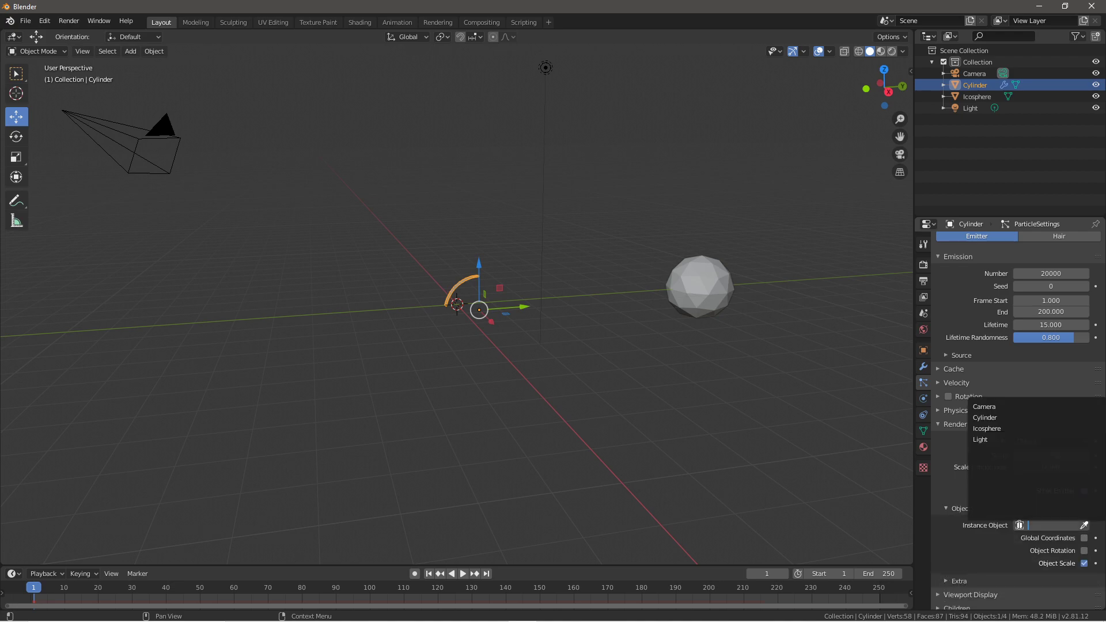
left_click(990, 429)
scroll(990, 549, "down", 1)
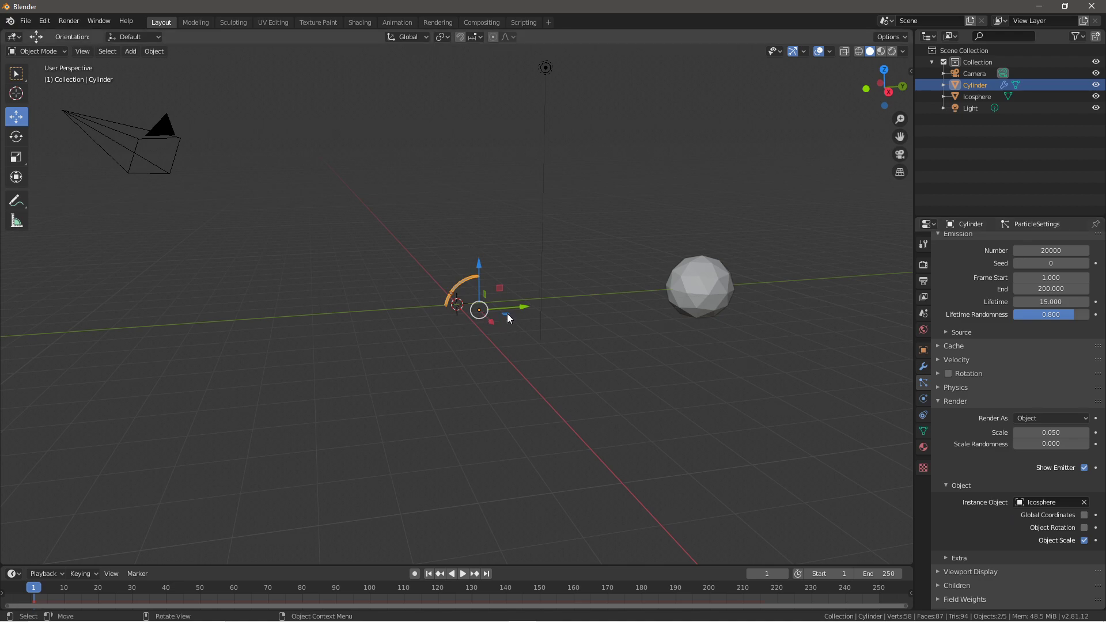
Preview the particle animation, then rewind to the first frame
left_click(462, 574)
scroll(469, 371, "up", 3)
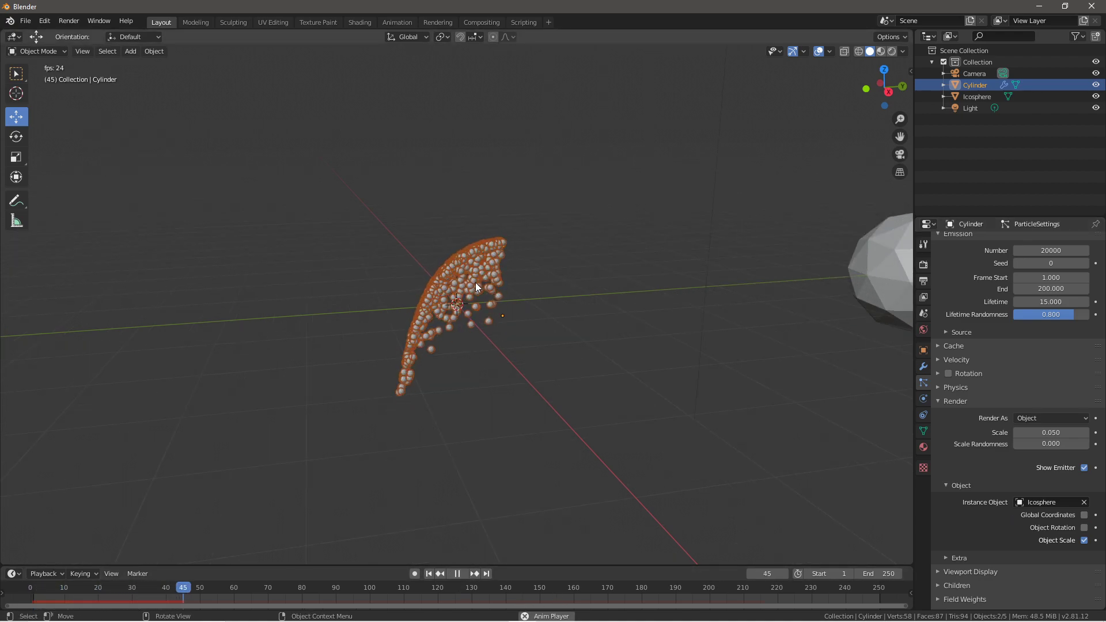
left_click(457, 574)
left_click(429, 574)
scroll(524, 315, "down", 4)
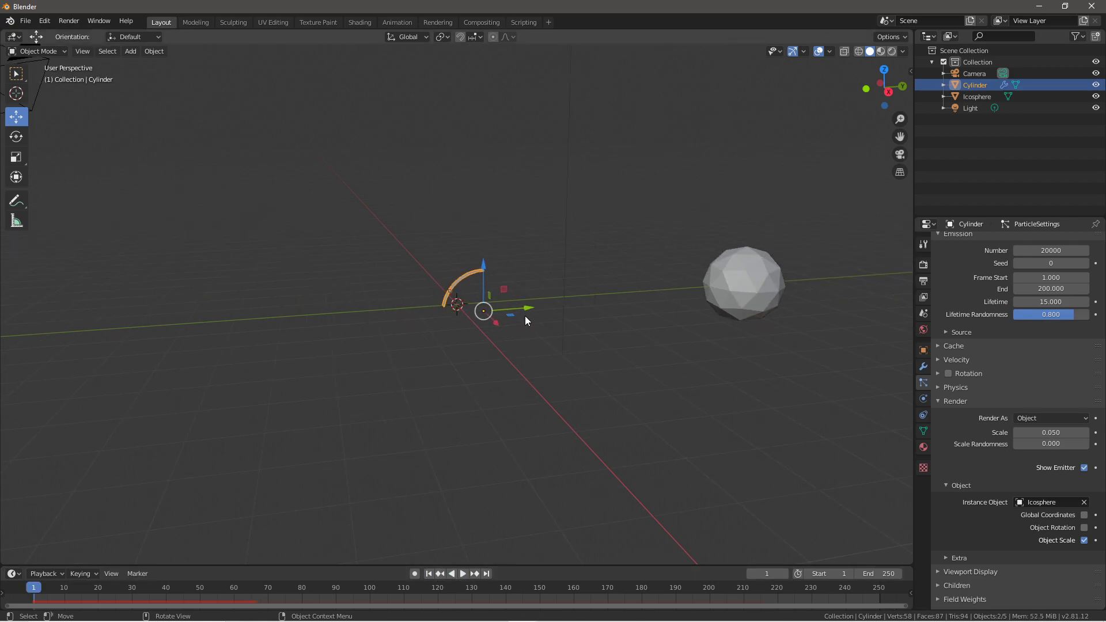
middle_click_drag(579, 405, 634, 407)
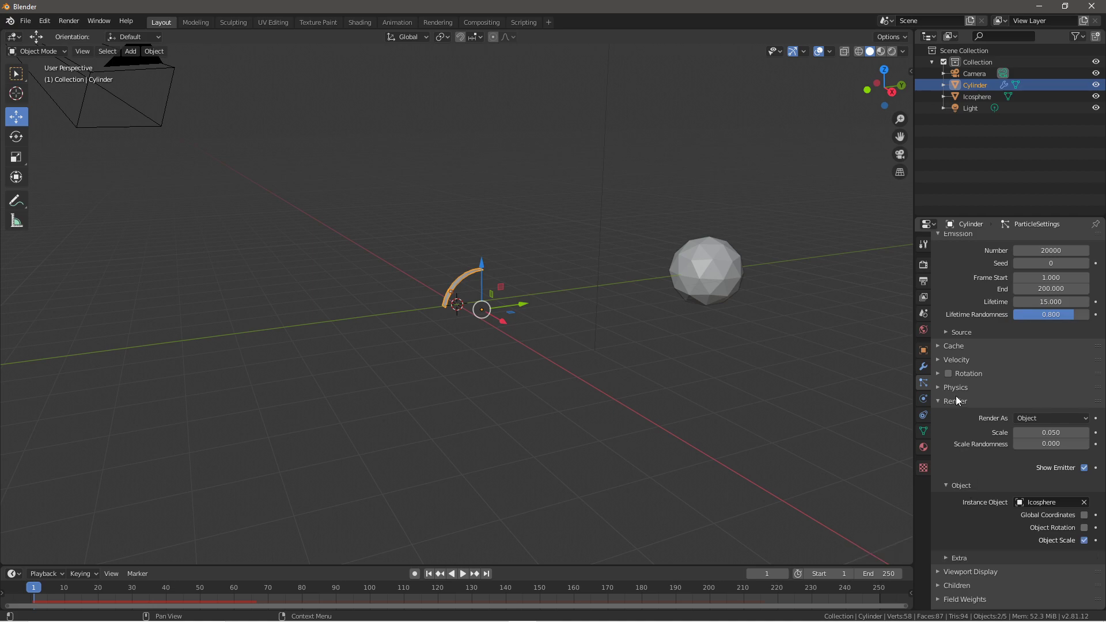
Set the Normal velocity to 10 m/s and preview the faster particles
left_click(954, 360)
double_click(1047, 375)
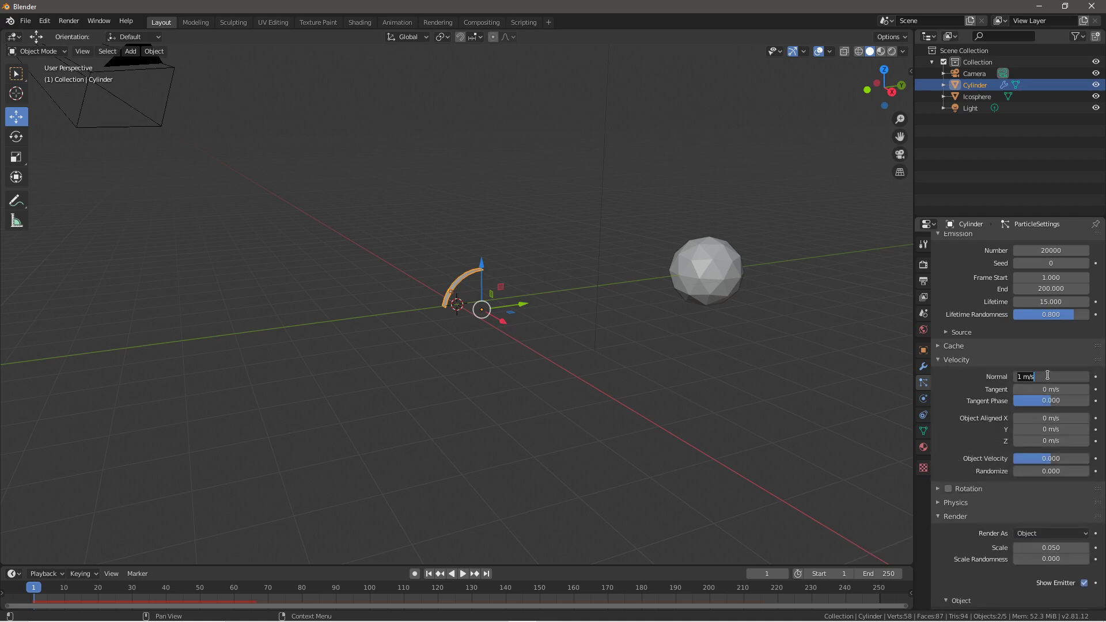
type("10")
key("Return")
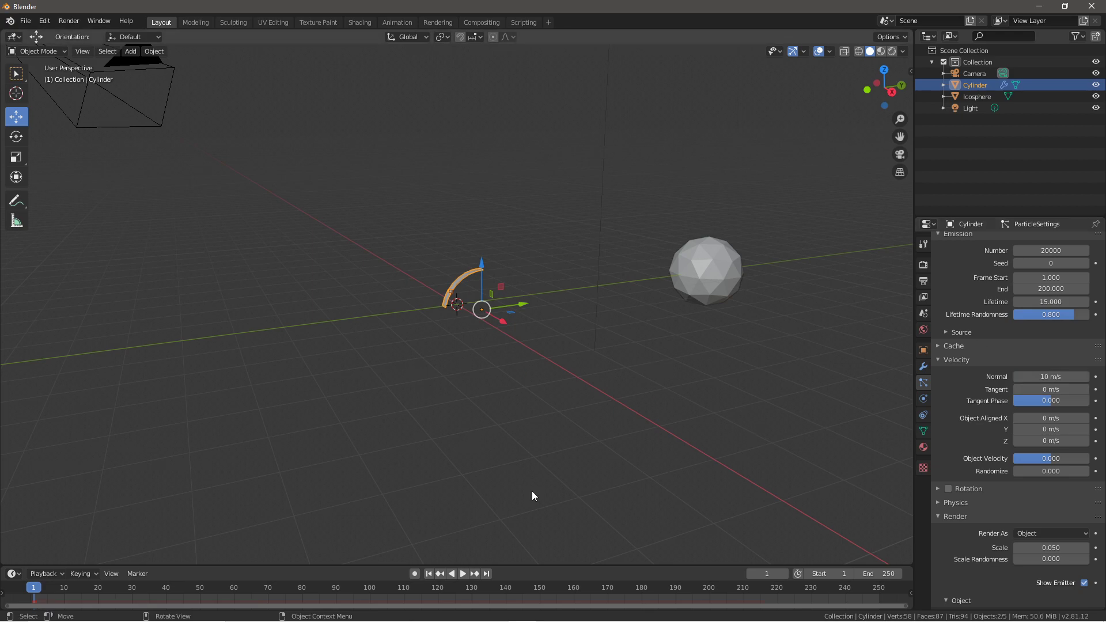
left_click(463, 574)
middle_click_drag(478, 461, 459, 447)
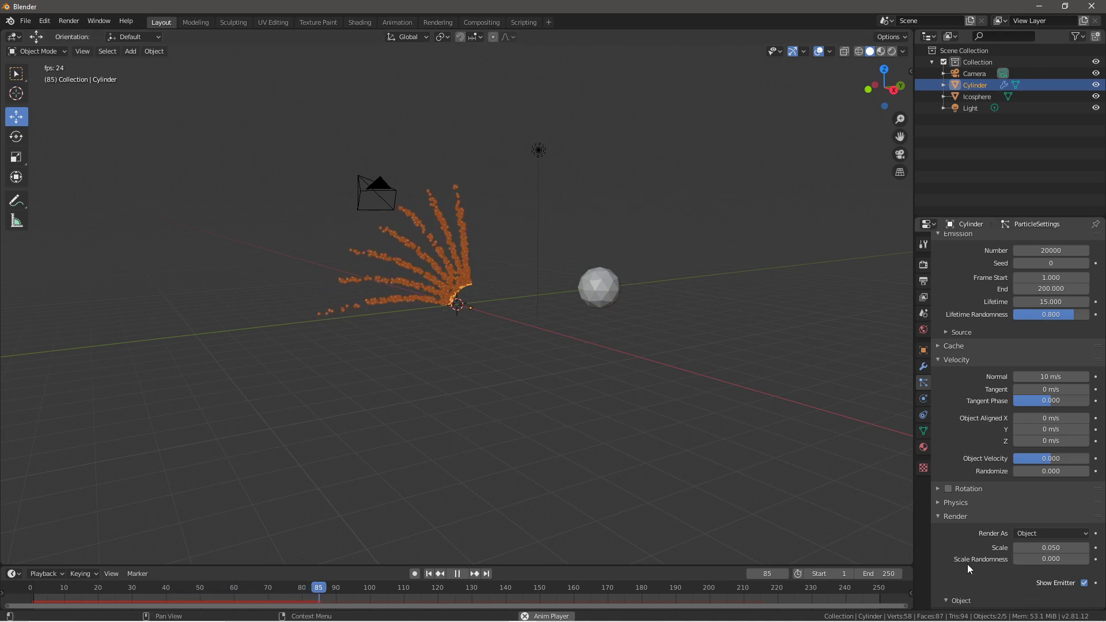
left_click(457, 574)
left_click(428, 574)
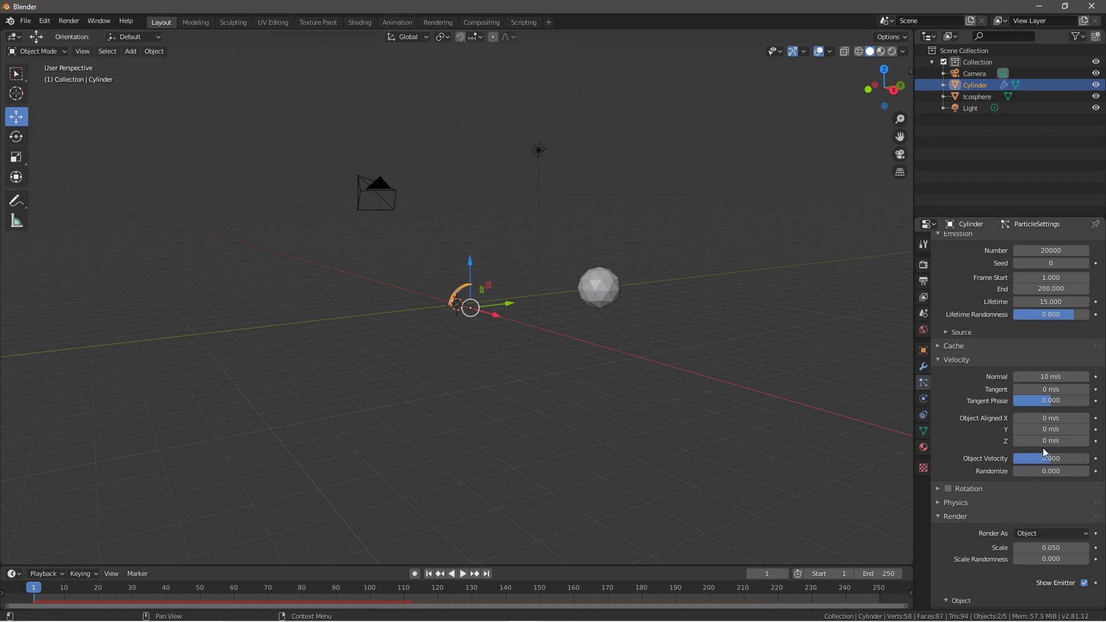
Set velocity Randomize to 3 and replay to check the spread
left_click(1038, 471)
type("0.0")
key("Return")
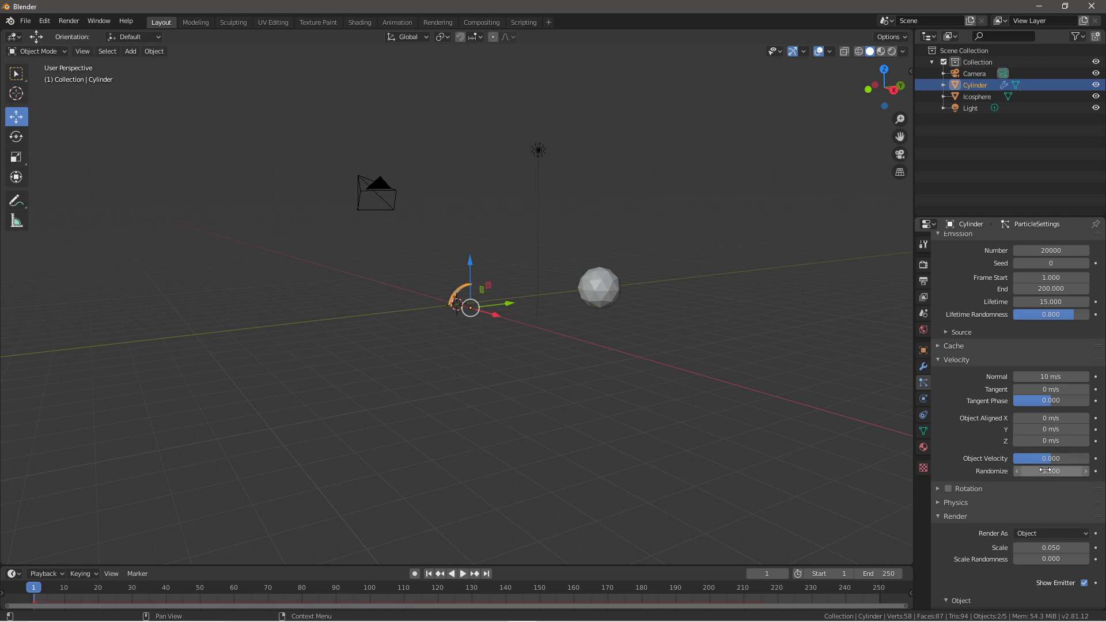
left_click(463, 573)
scroll(463, 438, "up", 3)
middle_click_drag(463, 434, 392, 438)
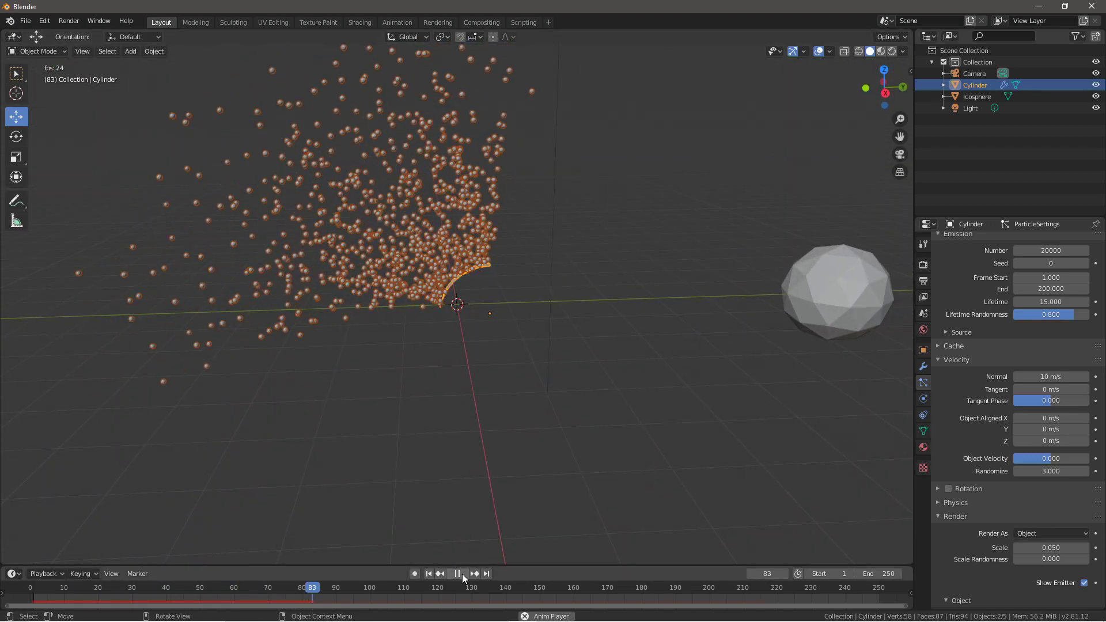
Scale the Icosphere down and replay to check the spark size
left_click(457, 573)
left_click(429, 573)
left_click(864, 322)
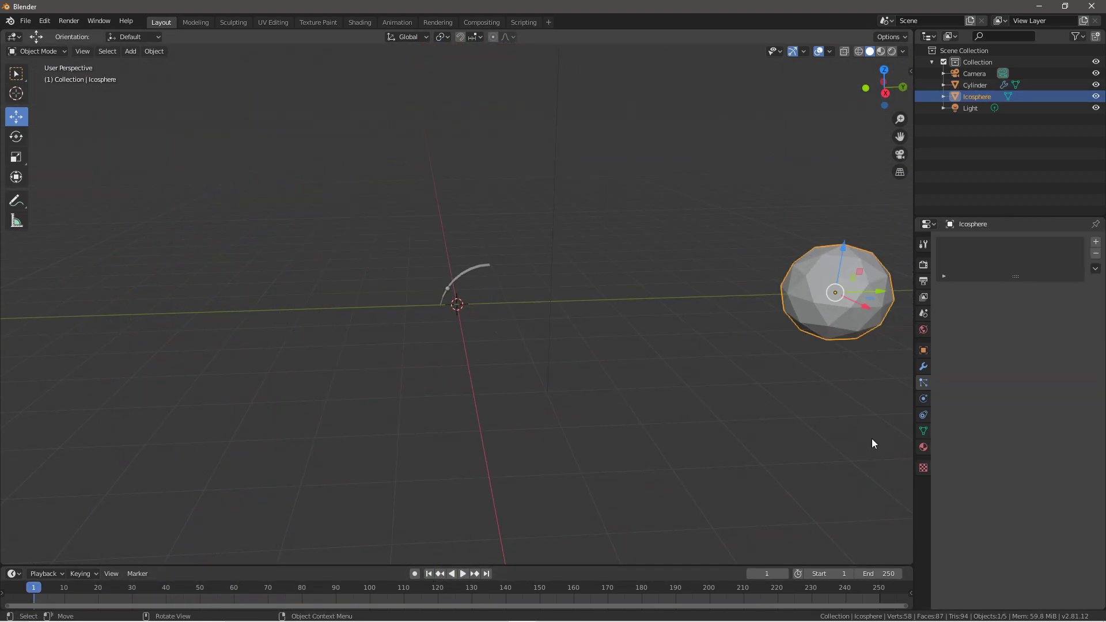
key("s")
left_click(860, 356)
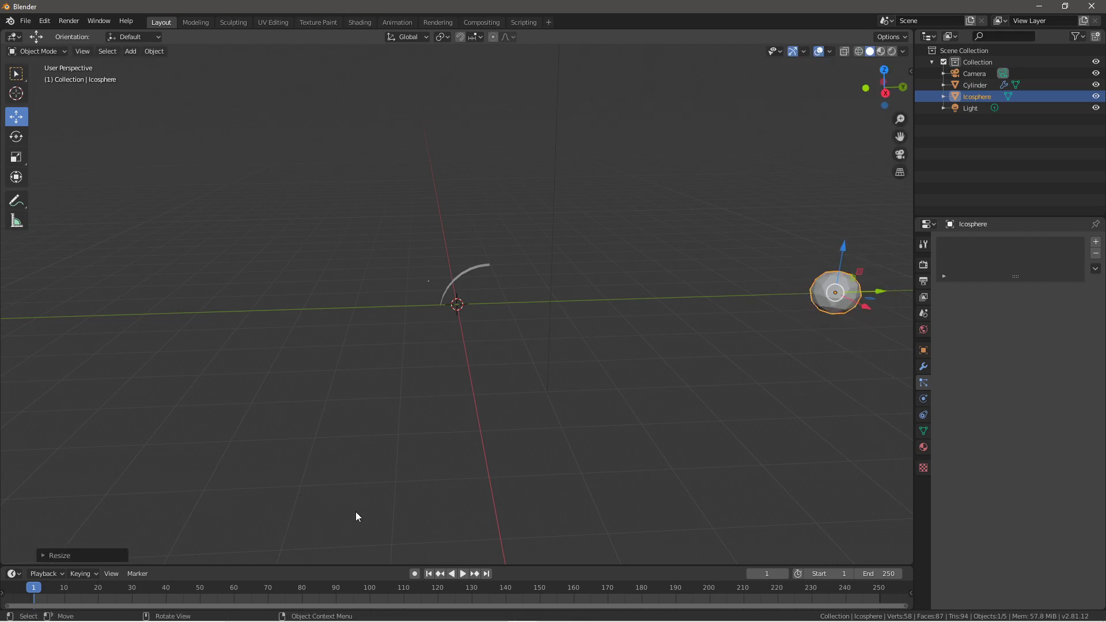
left_click(464, 573)
Shrink the Icosphere further, then stop and rewind to frame 1
middle_click_drag(460, 494, 576, 392)
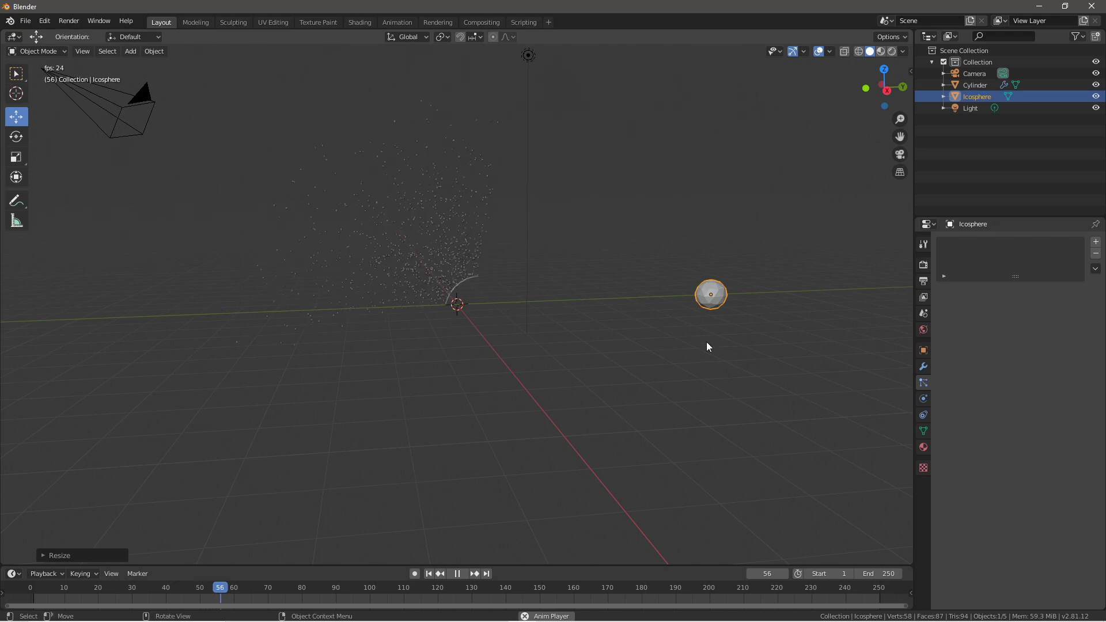
key("s")
left_click(769, 371)
middle_click_drag(457, 498, 486, 533)
left_click(458, 574)
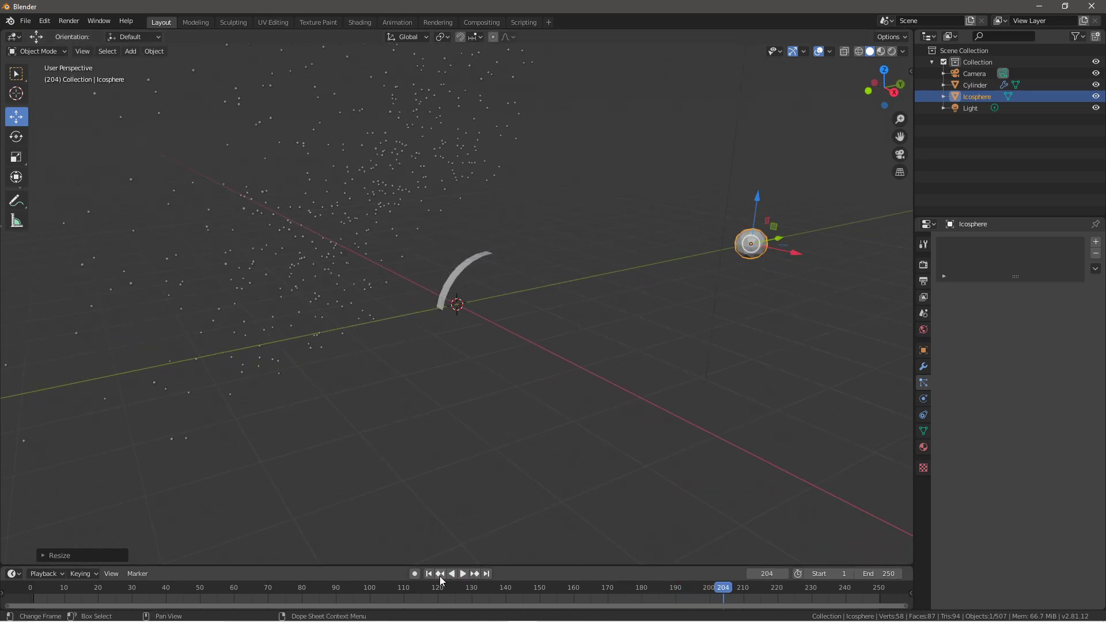
left_click(429, 574)
Align the camera to the current view
scroll(466, 451, "down", 2)
middle_click_drag(460, 386, 457, 390)
key("ctrl+alt+KP_0")
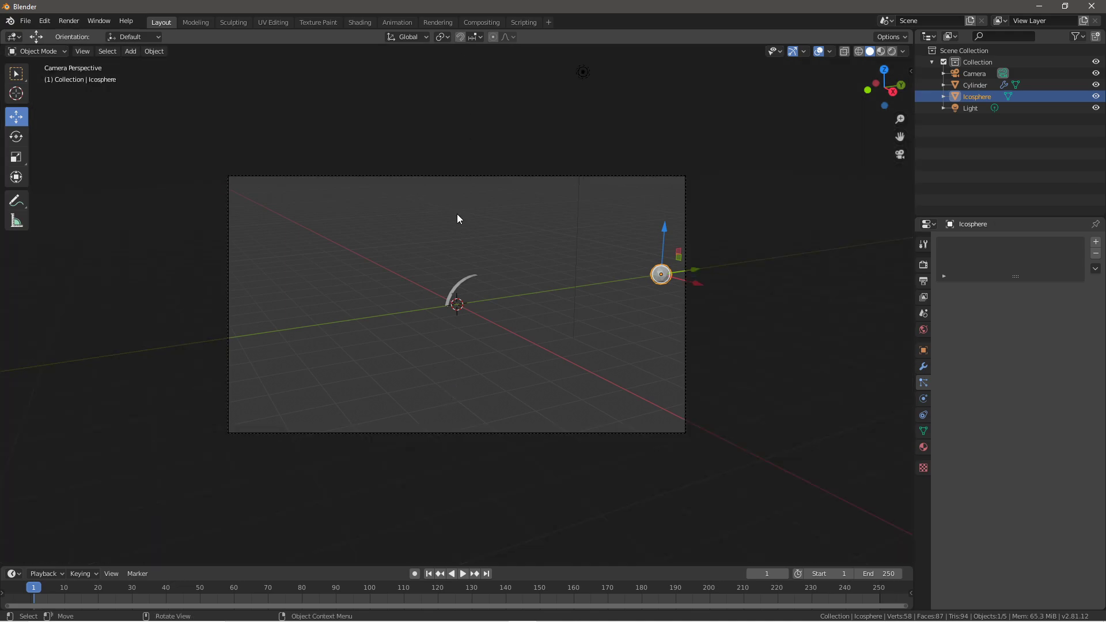
Orbit to a new angle and realign the camera to that view
middle_click_drag(457, 217, 432, 245)
middle_click_drag(471, 337, 507, 440)
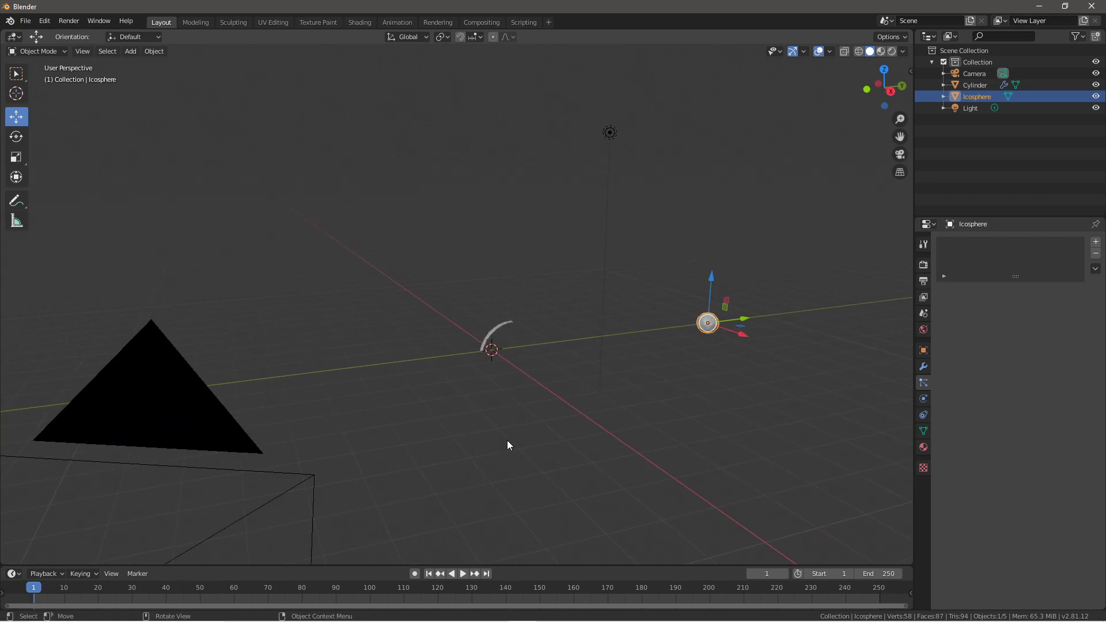
key("ctrl+alt+KP_0")
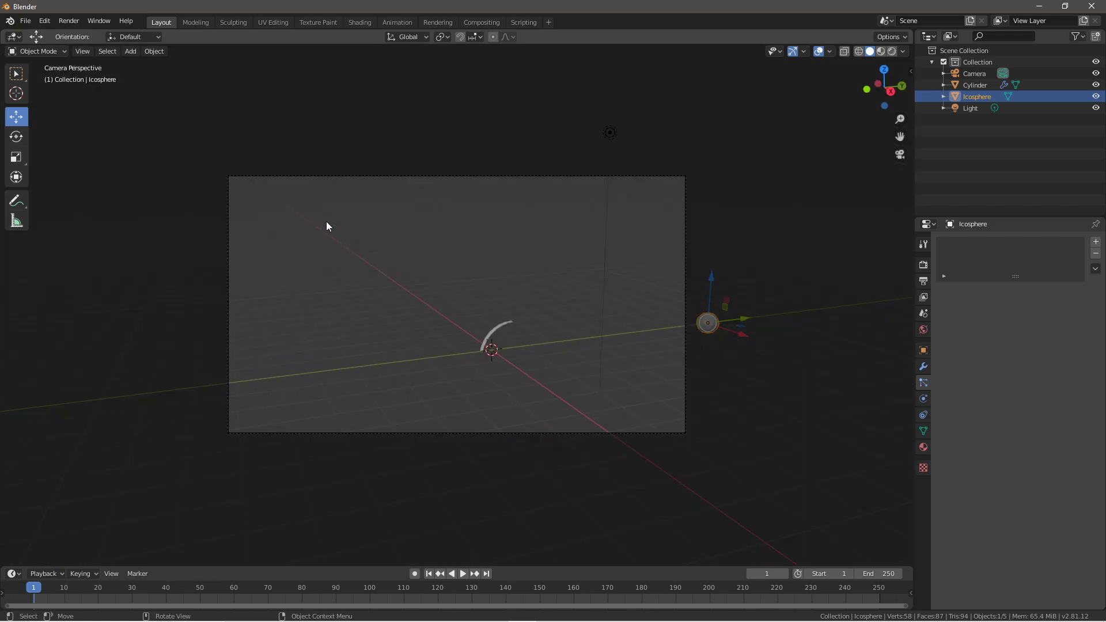
Set the camera focal length to 35 mm and split the viewport side by side
left_click(339, 177)
left_click(924, 397)
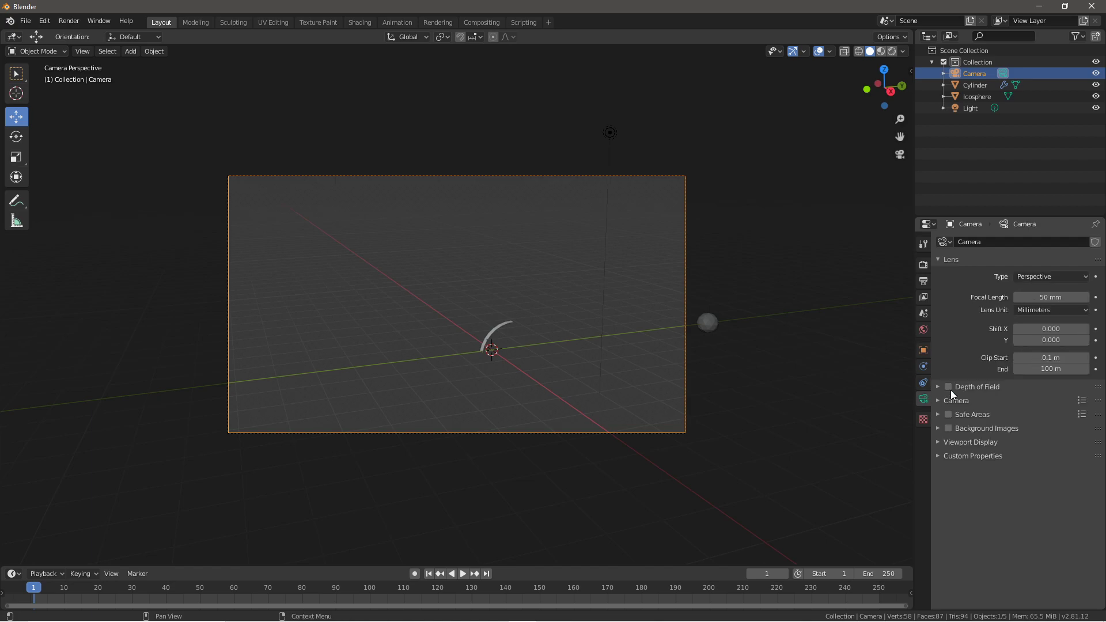
left_click(1050, 297)
type("35")
key("Return")
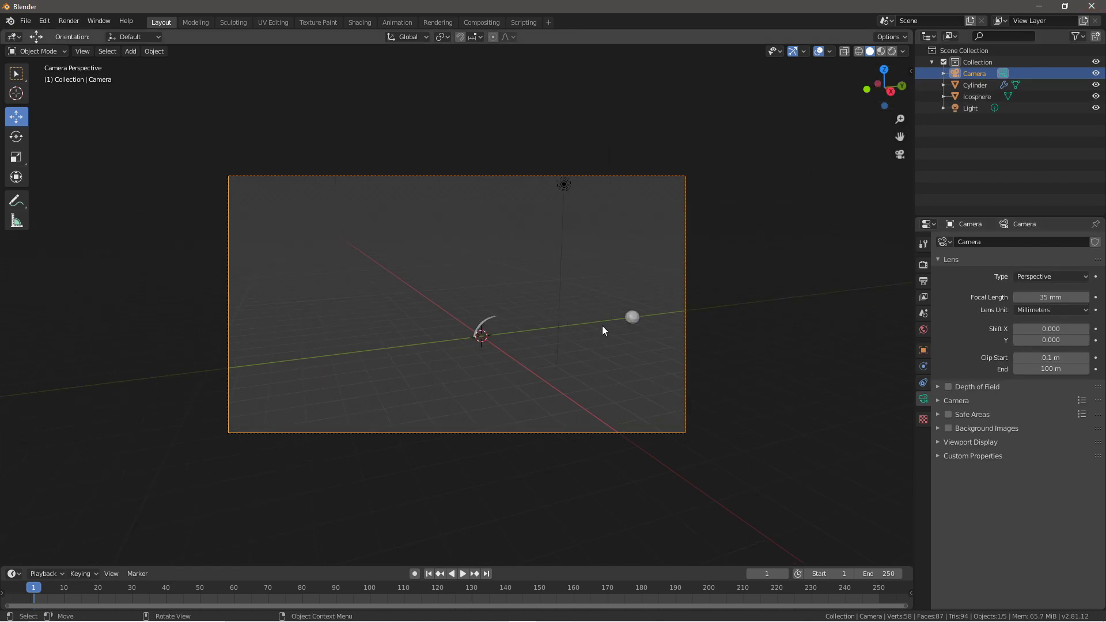
middle_click_drag(674, 359, 671, 317)
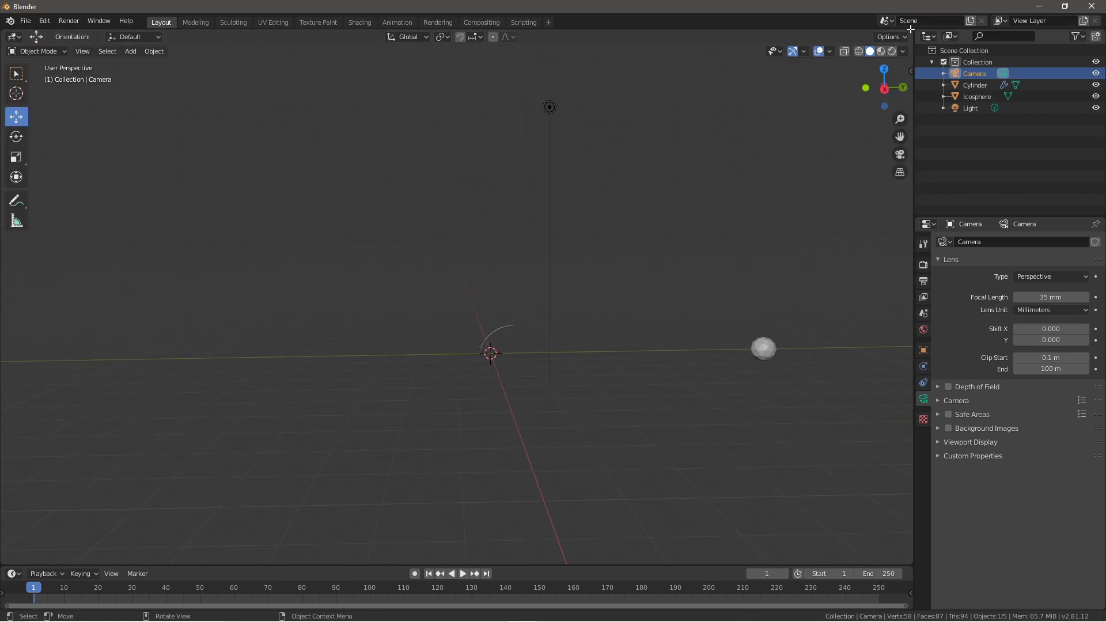
left_click_drag(914, 31, 323, 78)
Turn the right area into the Shader Editor with its sidebar hidden
left_click(337, 37)
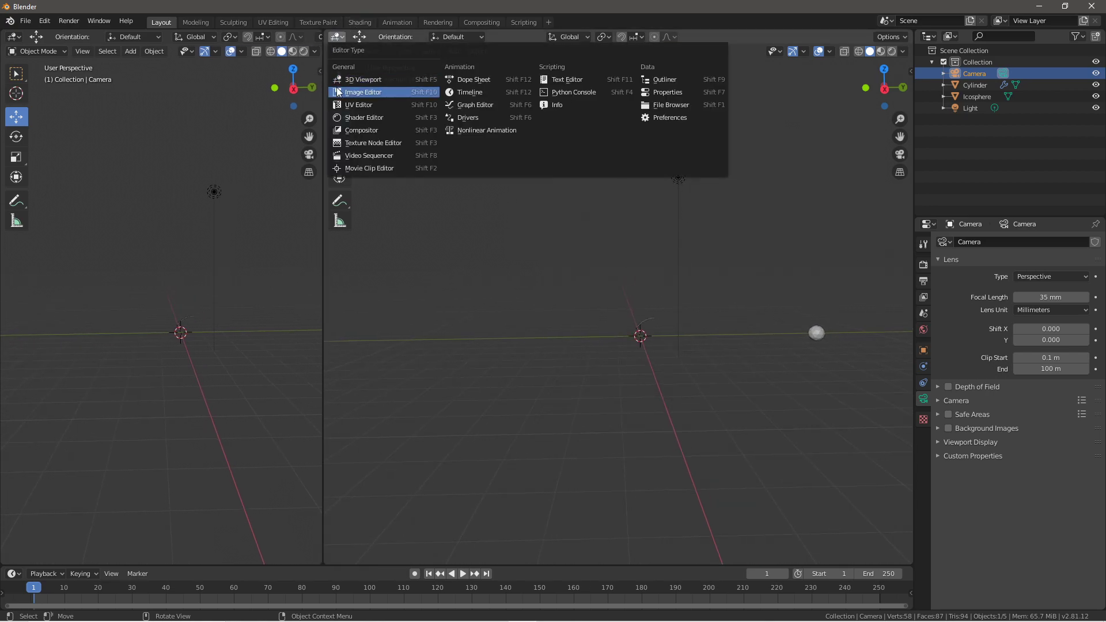
left_click(350, 117)
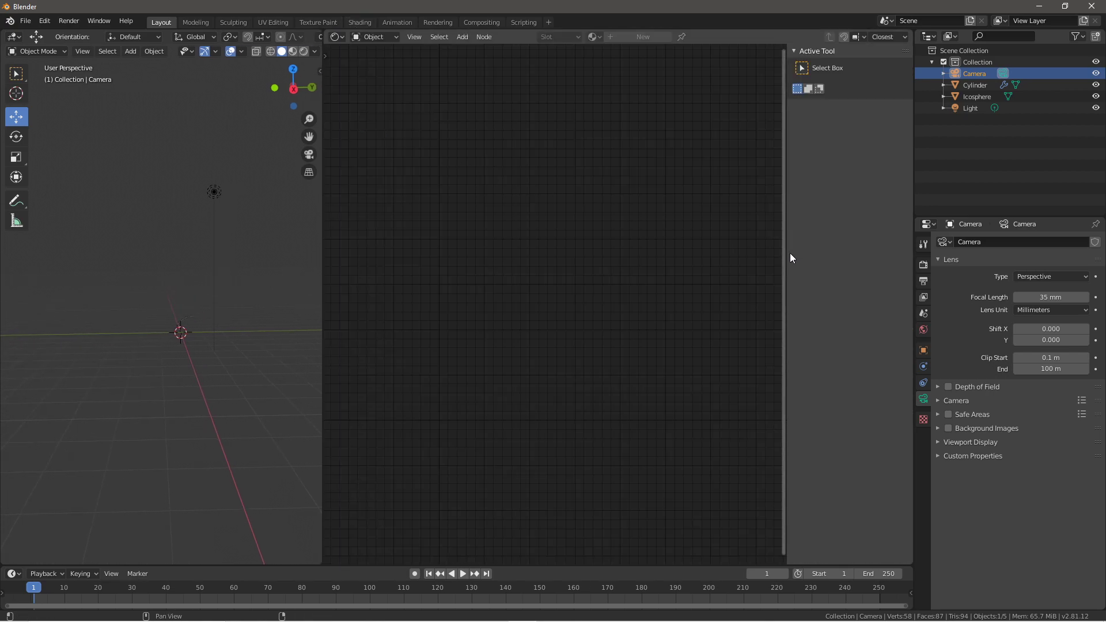
left_click_drag(788, 251, 899, 249)
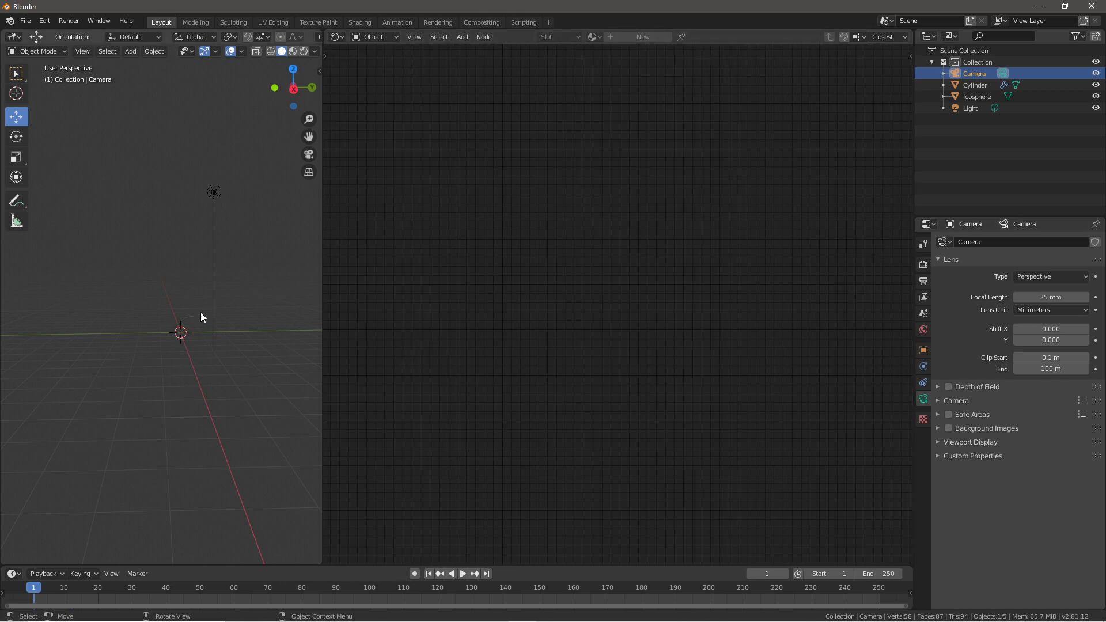
Give the Icosphere a new material, Material.001, and delete its Principled BSDF node
middle_click_drag(96, 337, 245, 329)
left_click(266, 305)
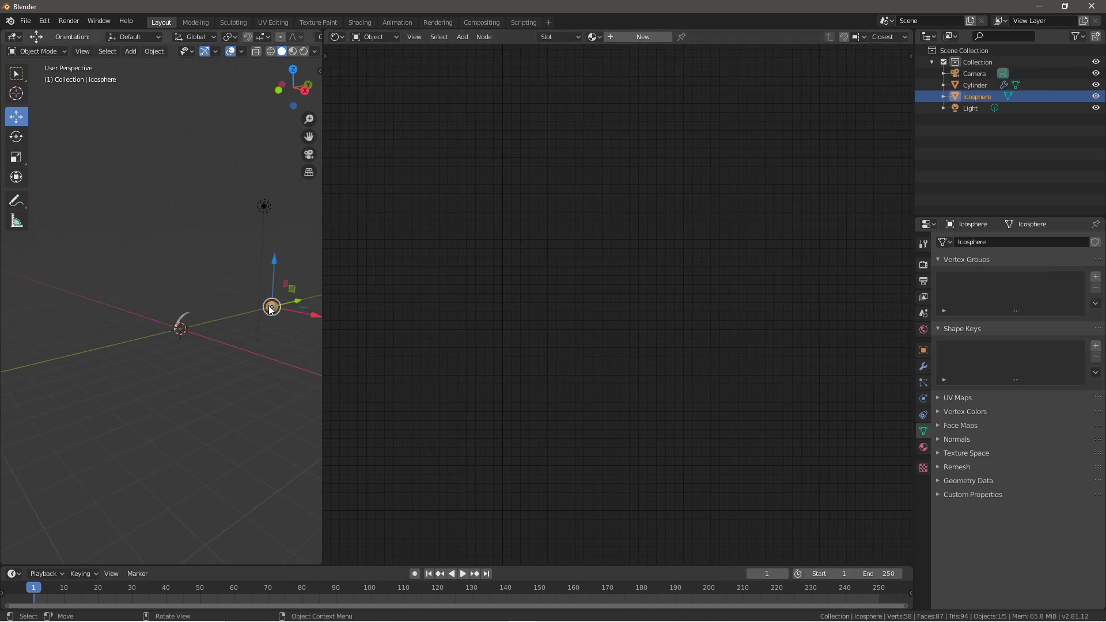
left_click(923, 447)
left_click(990, 295)
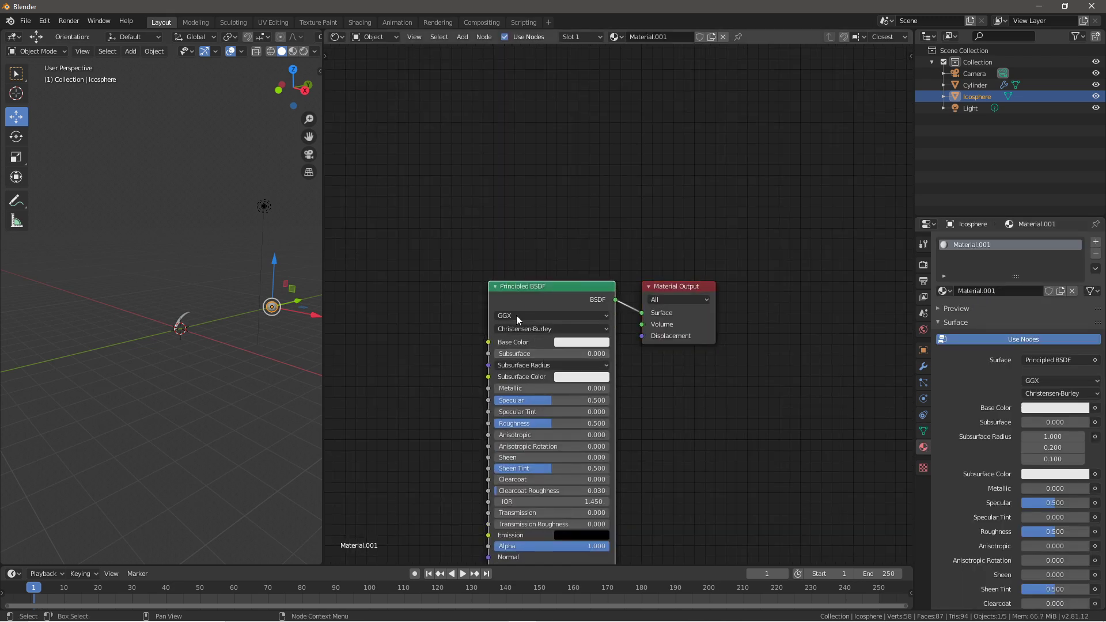
key("x")
scroll(512, 356, "down", 1)
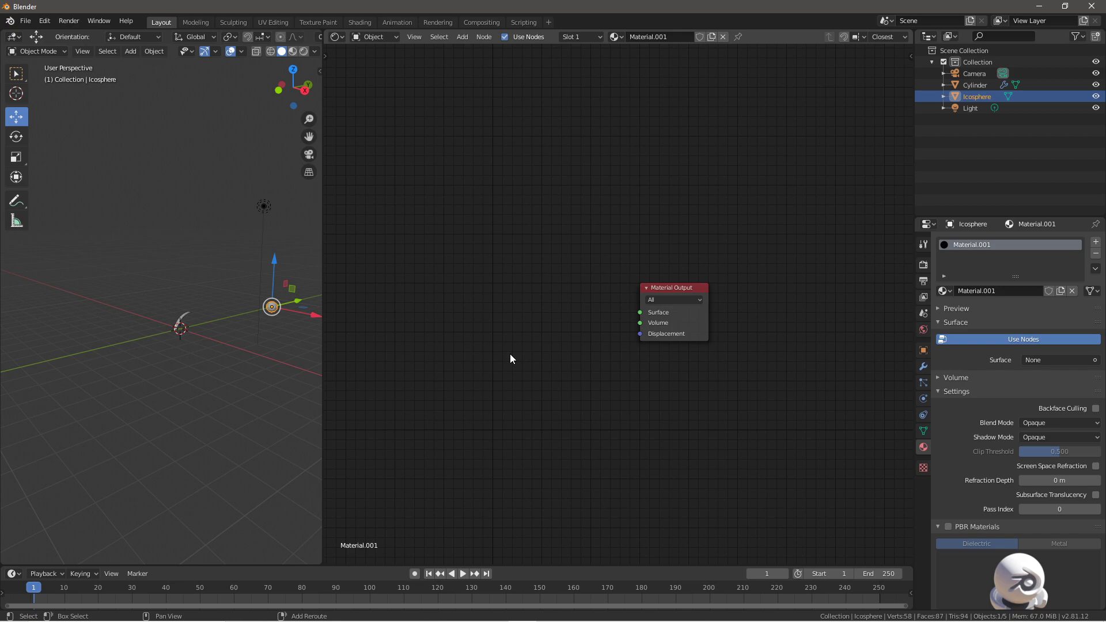
Add a Particle Info node to the left of Material Output
key("shift+a")
left_click(510, 353)
type("pa")
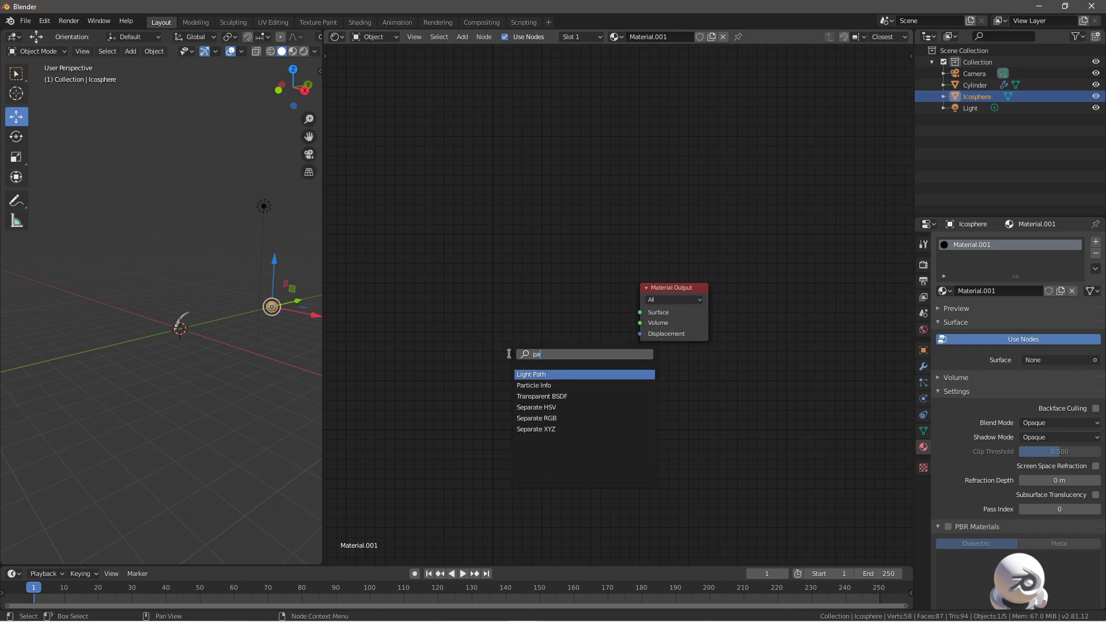
left_click(534, 386)
left_click(330, 247)
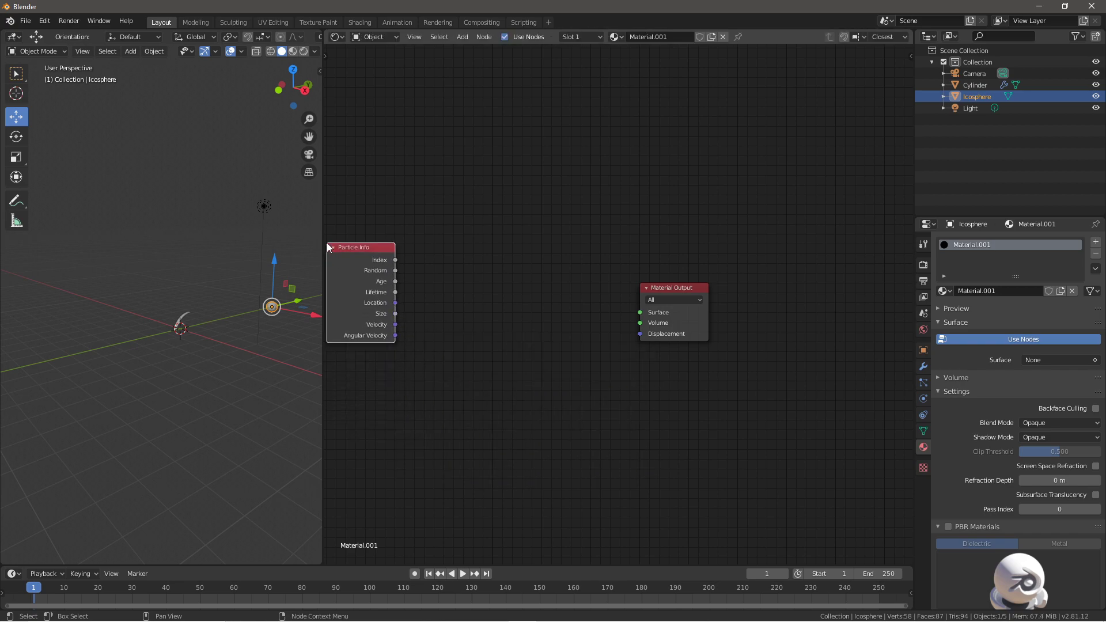
scroll(422, 366, "down", 3)
middle_click_drag(501, 385, 586, 422)
scroll(648, 425, "up", 1)
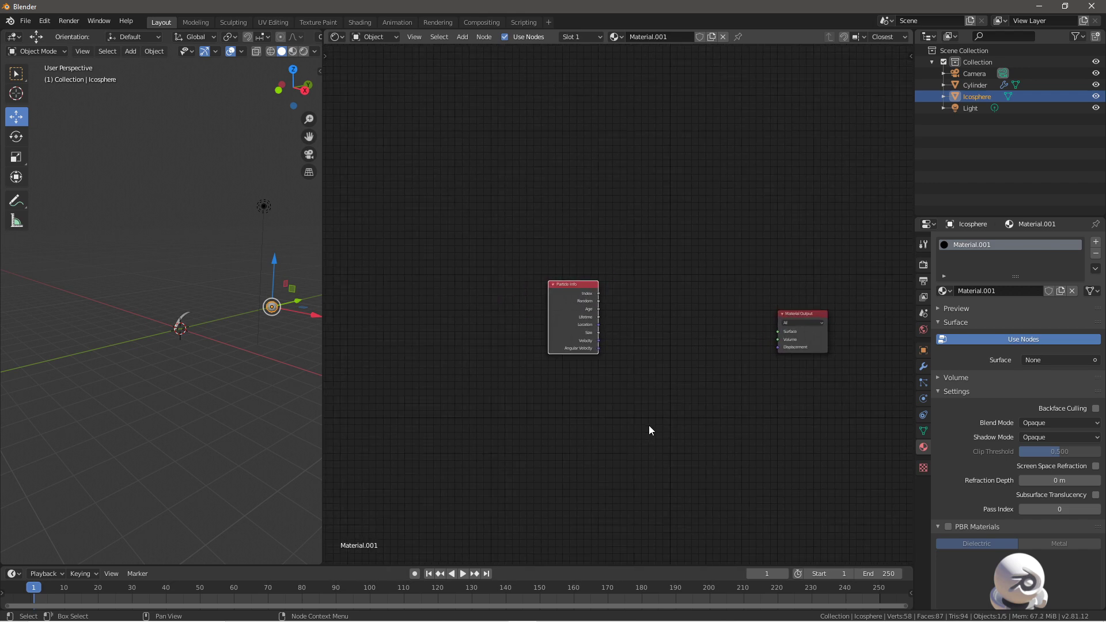
left_click_drag(569, 288, 441, 291)
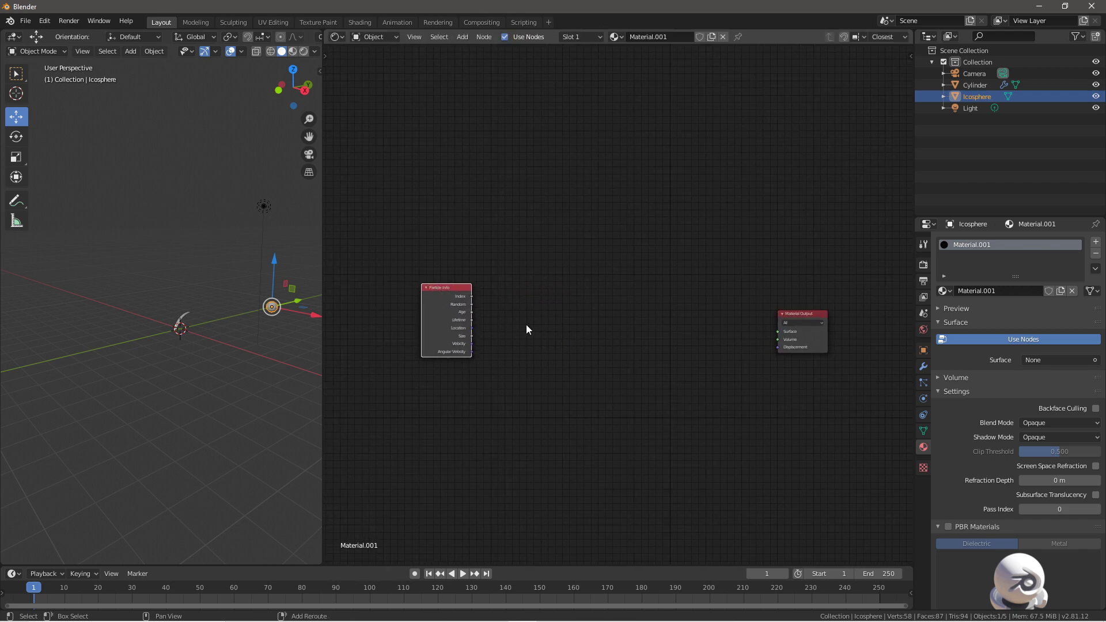
Add a Math node set to Divide and link Particle Info's Age into it
key("shift+a")
left_click(526, 324)
type("div")
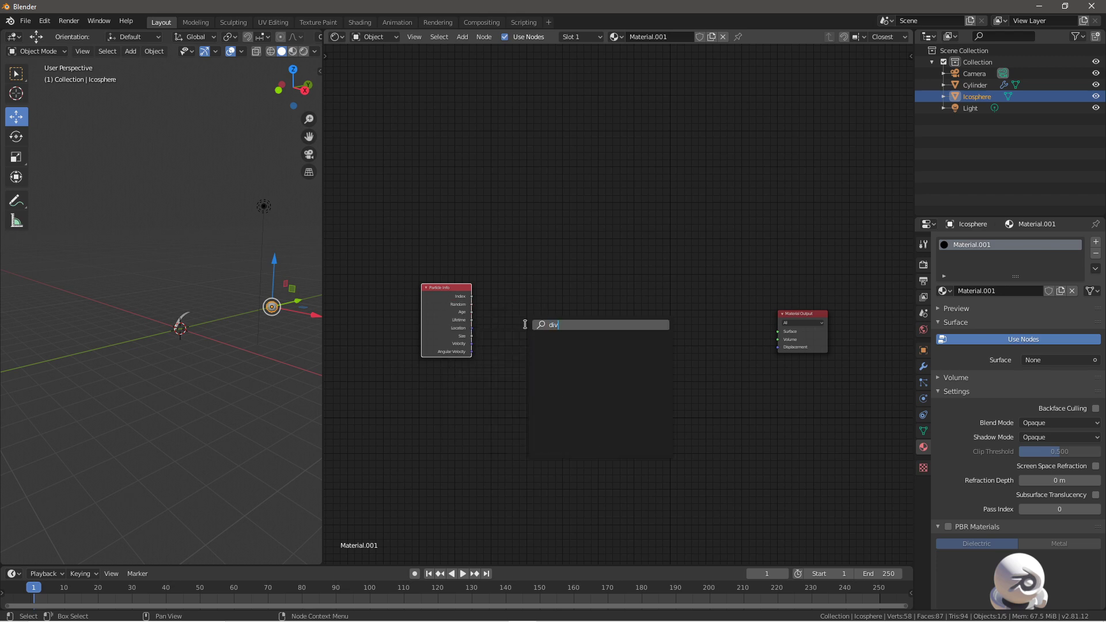
key("BackSpace")
key("BackSpace")
key("BackSpace")
type("math")
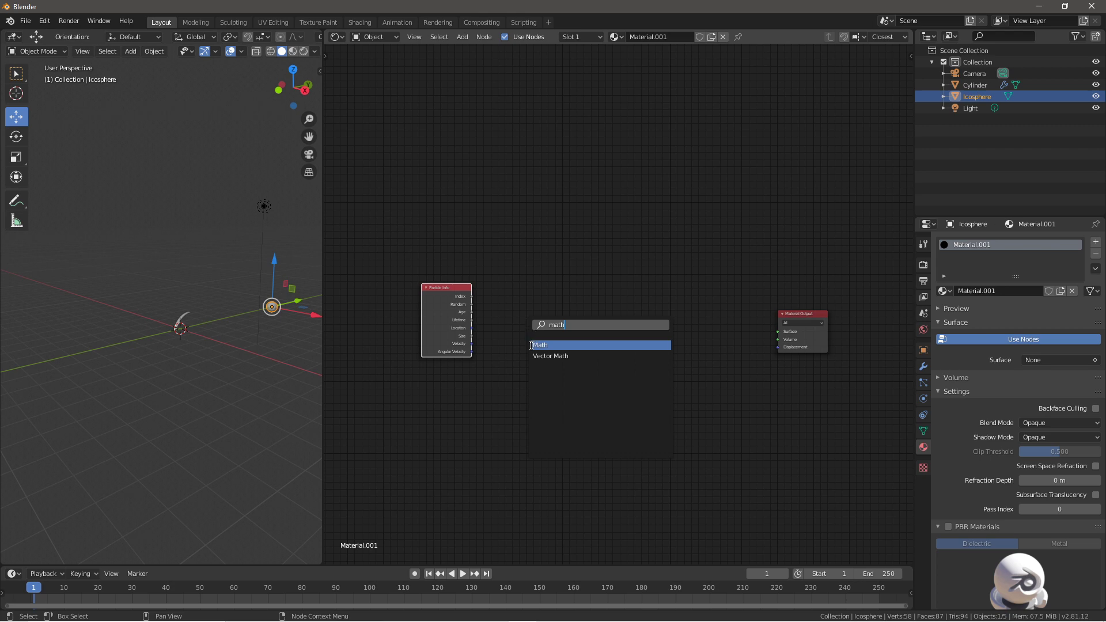
left_click(533, 345)
left_click(512, 298)
left_click(528, 322)
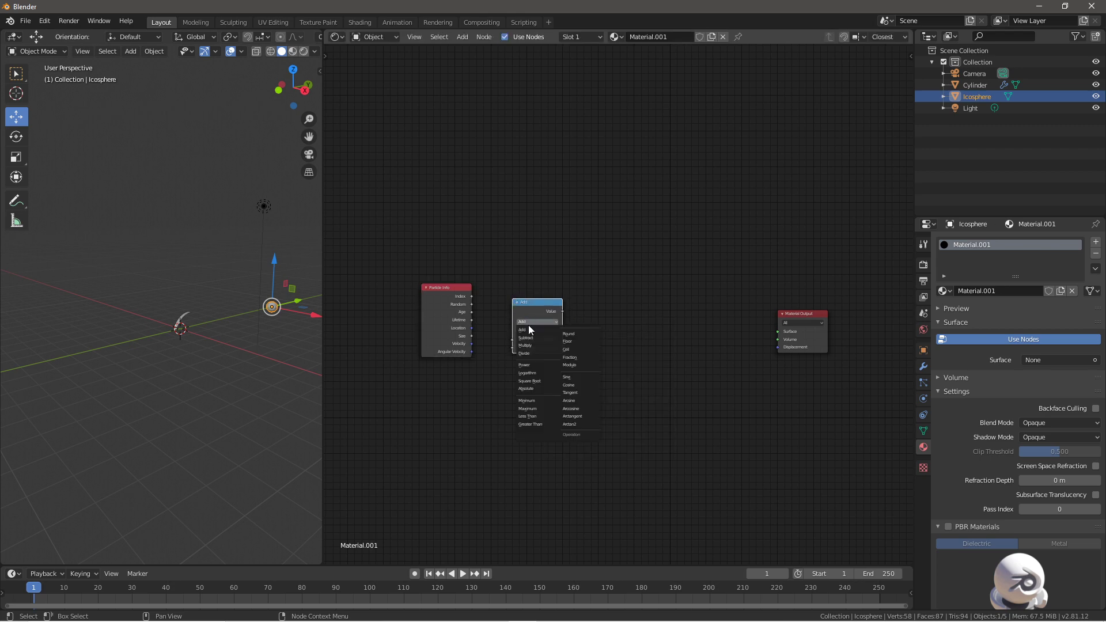
left_click(531, 355)
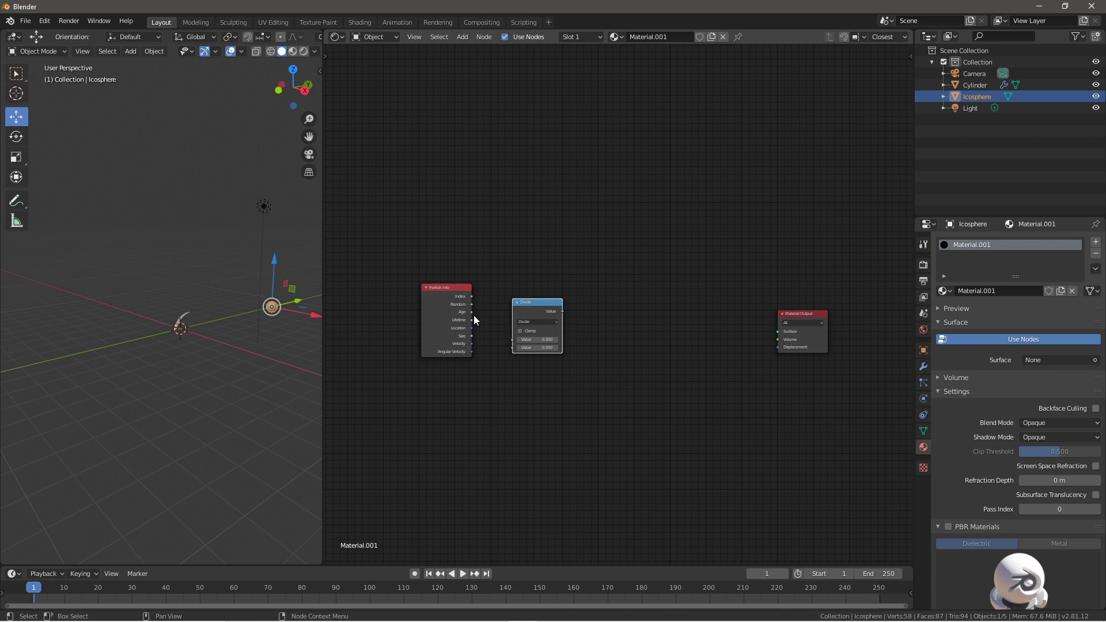
left_click_drag(471, 311, 513, 350)
key("shift+a")
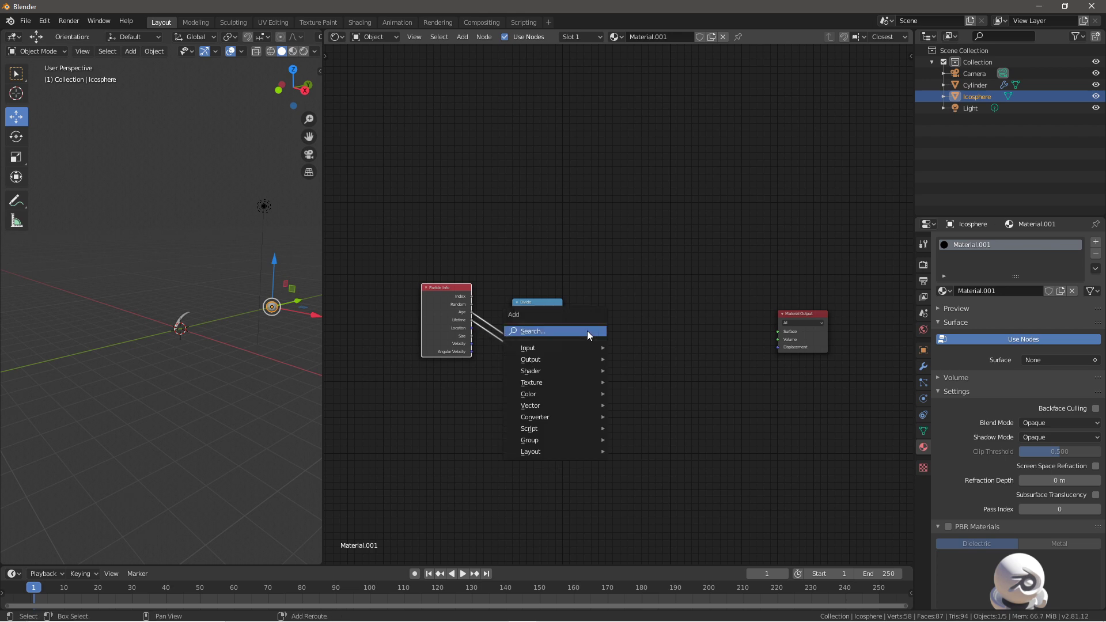
Add a ColorRamp node and feed the Divide result into its Fac
left_click(587, 330)
type("col")
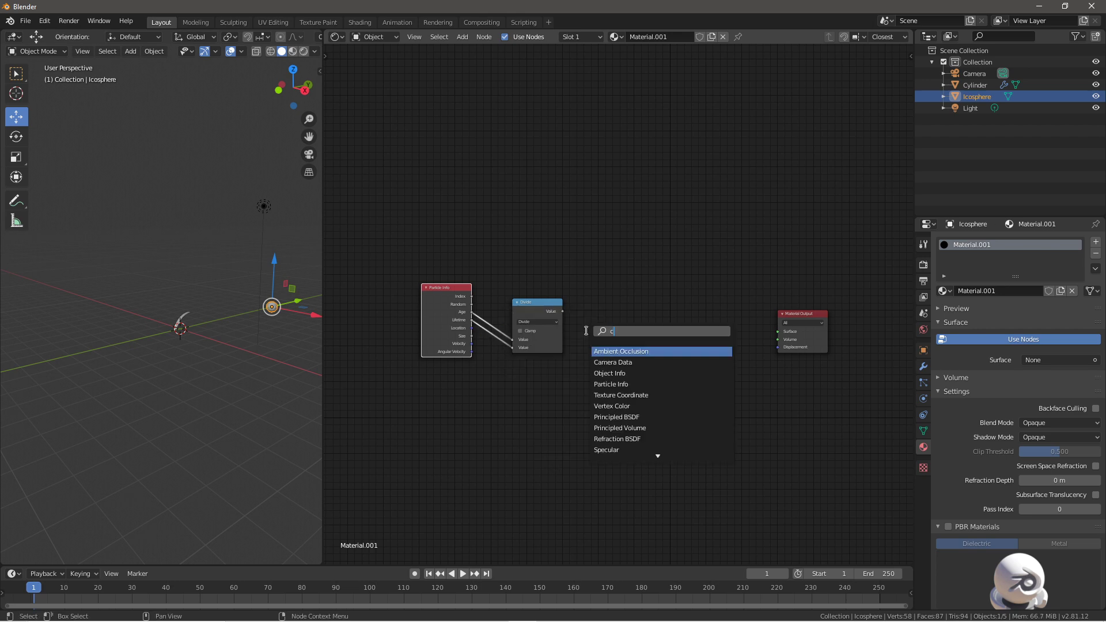
left_click(610, 363)
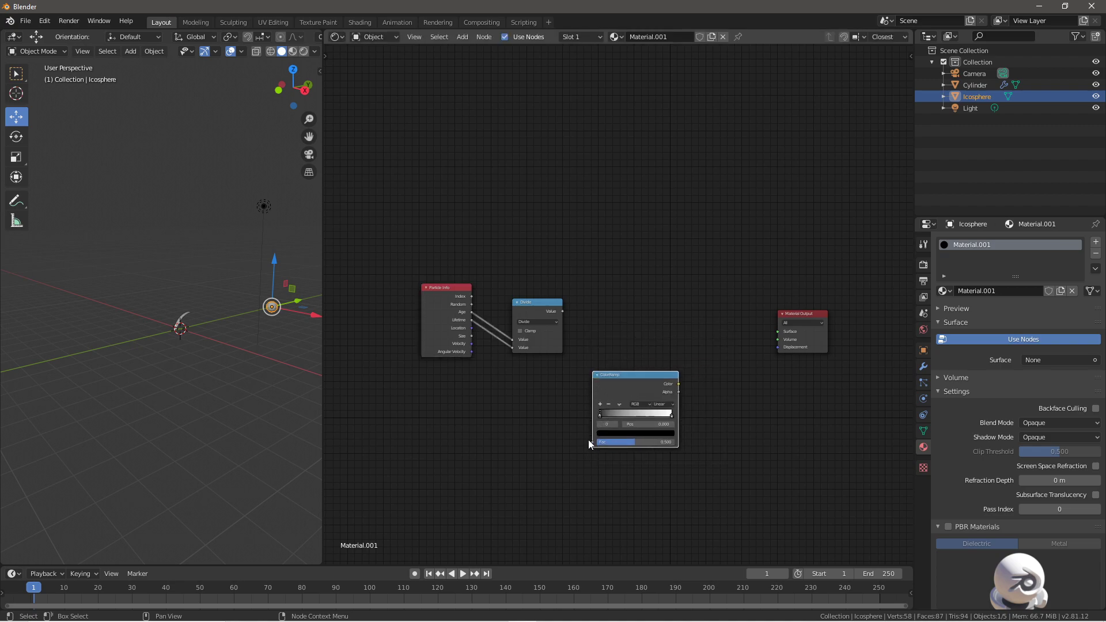
left_click_drag(593, 441, 561, 311)
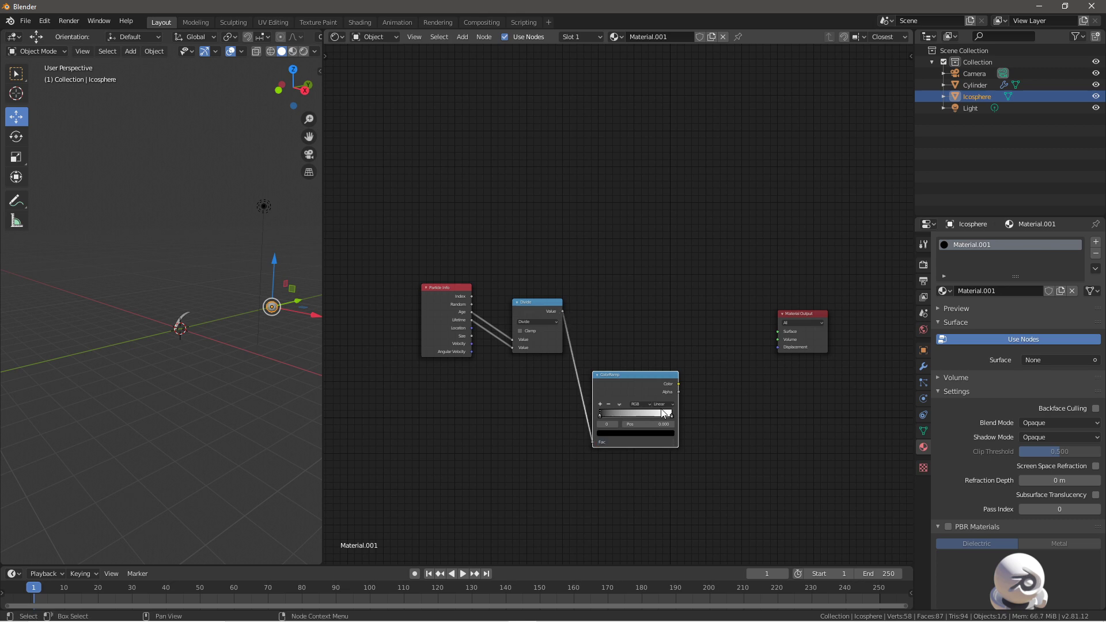
Add a Mix Shader left of the Material Output and move the ColorRamp up
key("shift+a")
left_click(717, 327)
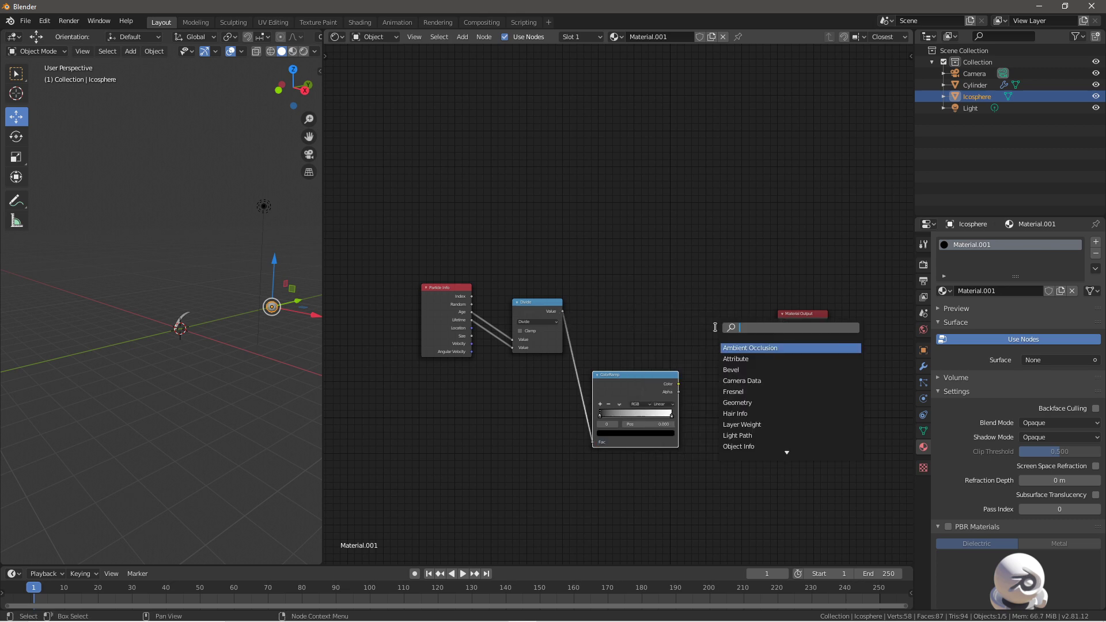
type("mix")
key("Return")
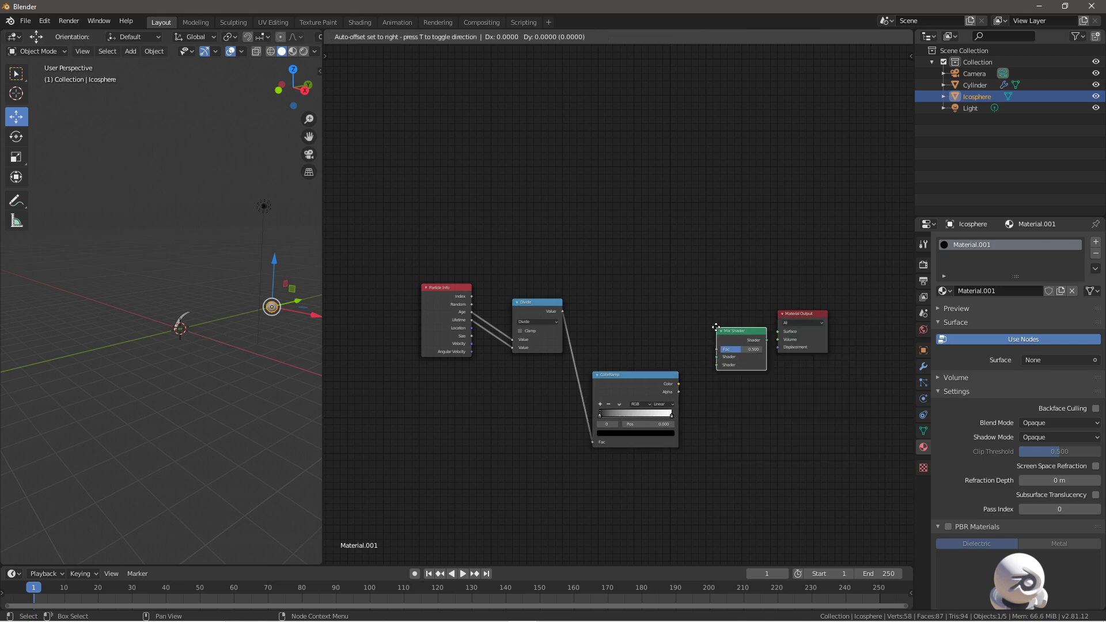
left_click(704, 316)
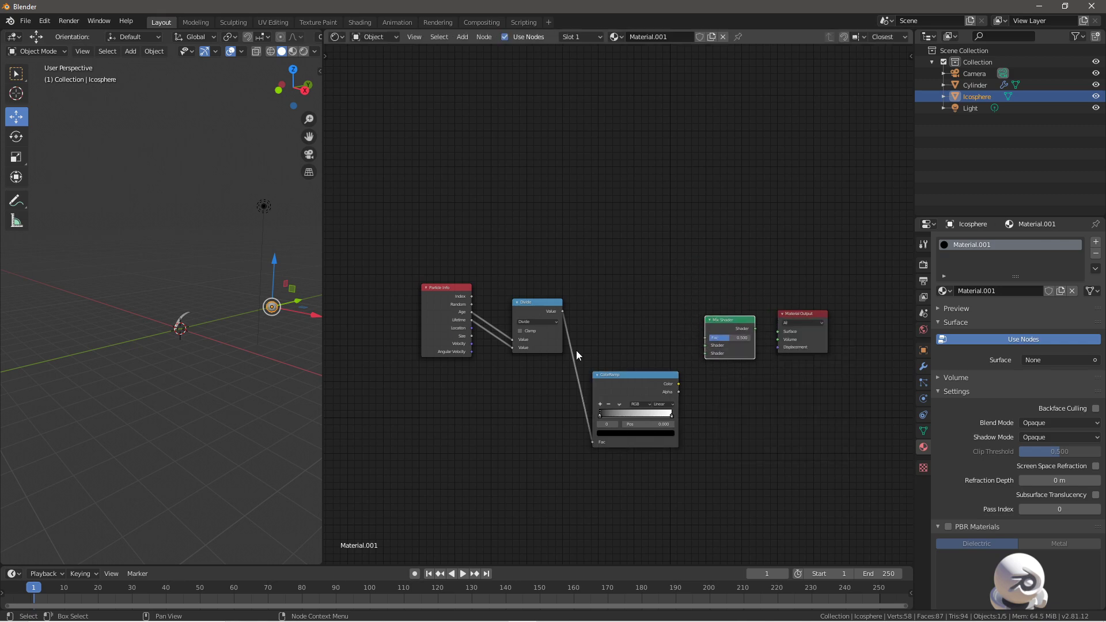
left_click_drag(619, 390, 593, 377)
Add an Emission node to the material
key("shift+a")
left_click(656, 365)
type("em")
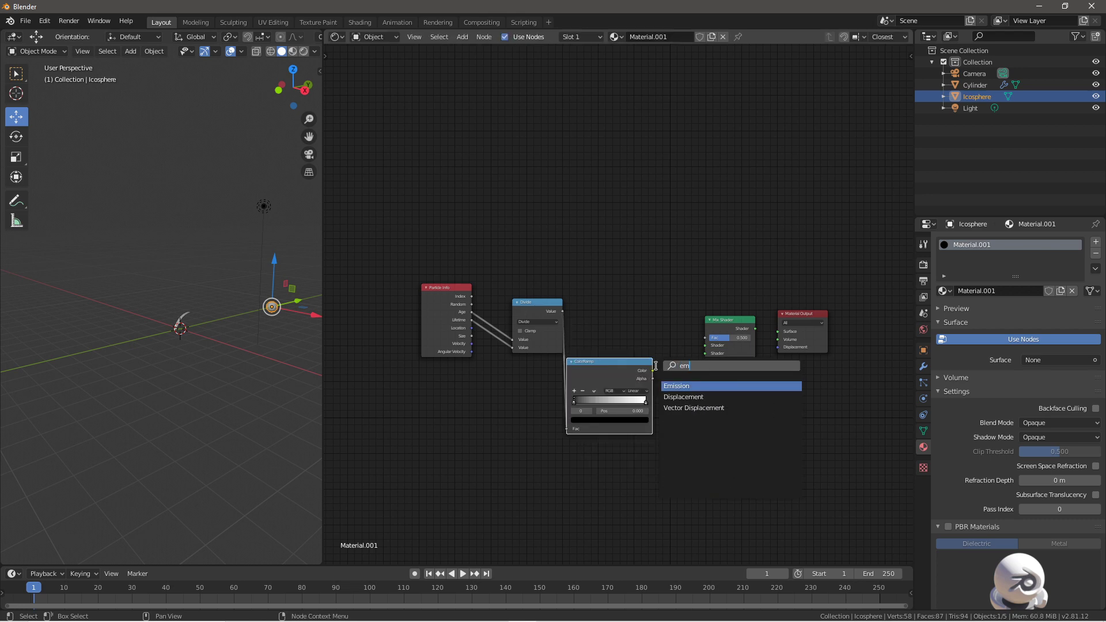
left_click(688, 386)
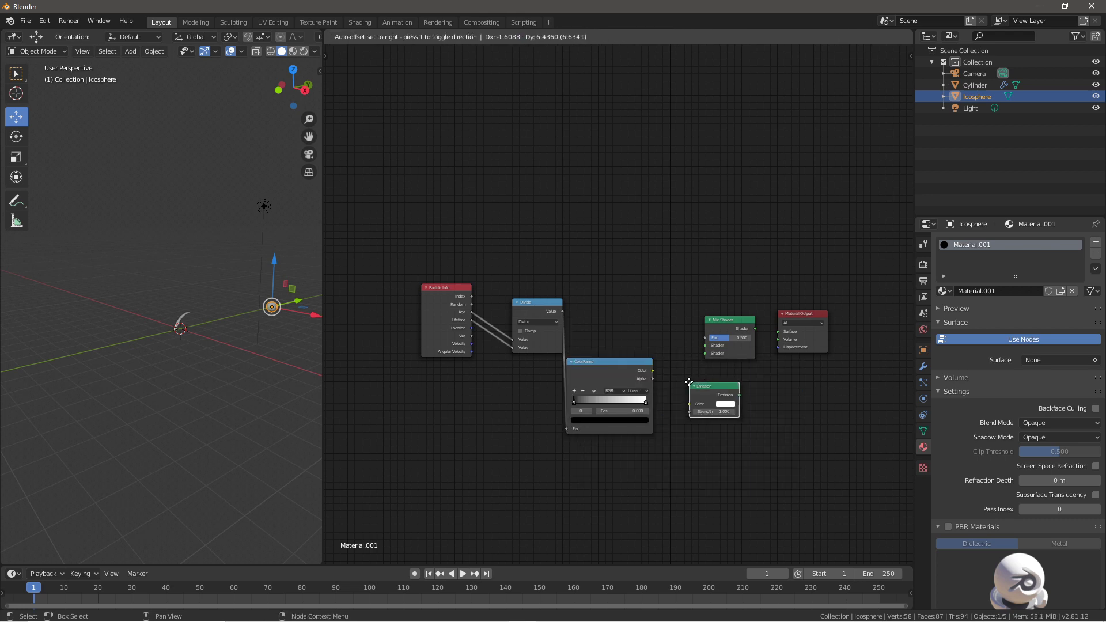
left_click(680, 377)
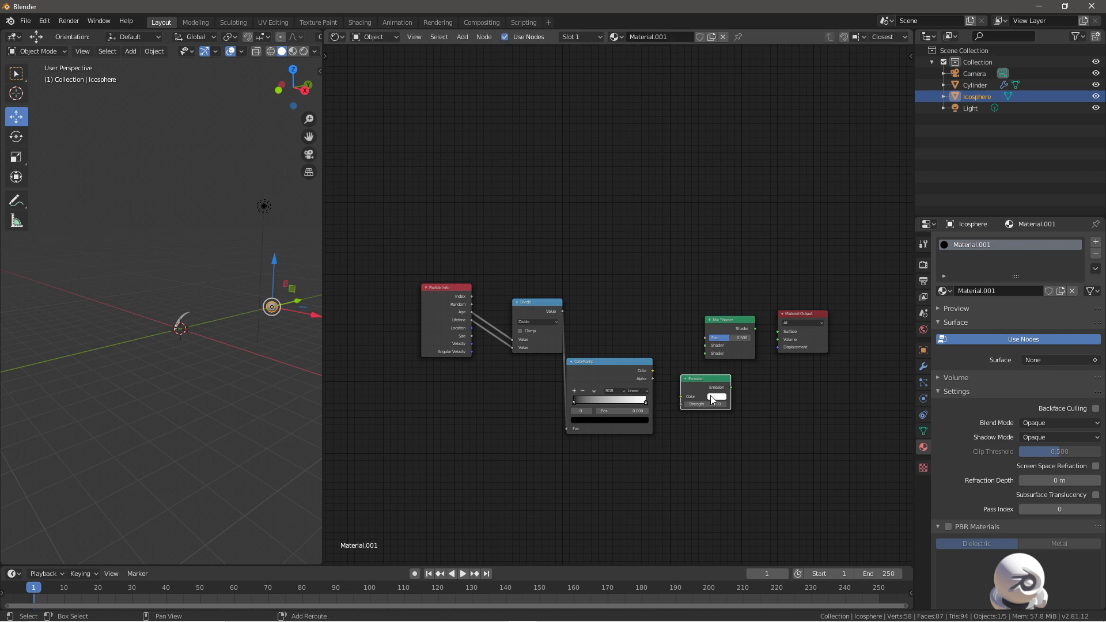
Add a Transparent BSDF below the Emission and link ColorRamp Color to Emission Color
key("shift+a")
left_click(710, 395)
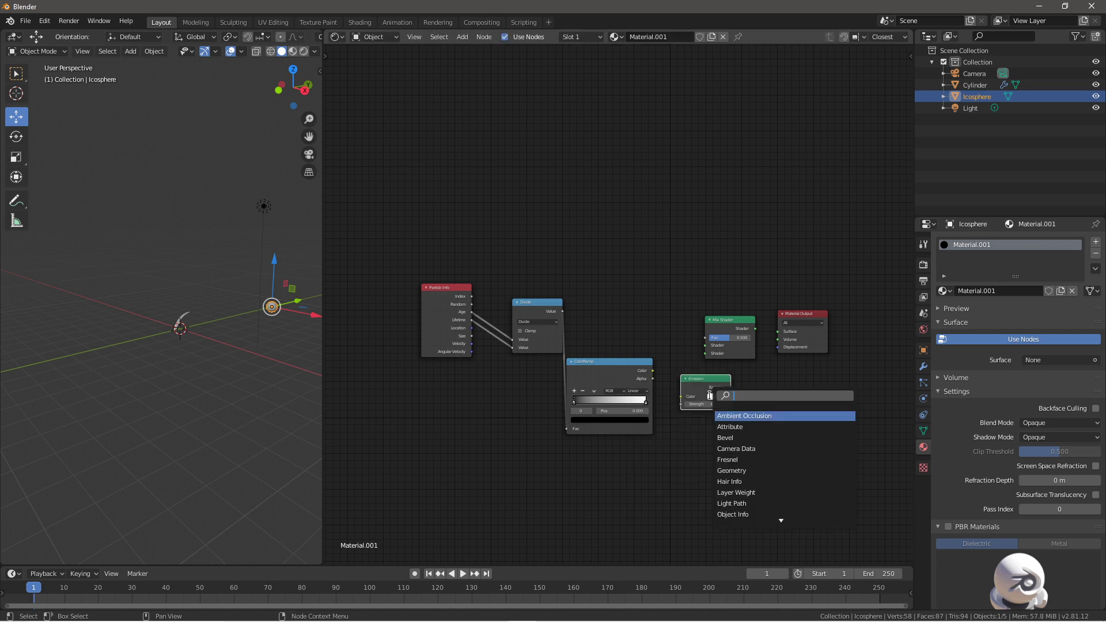
type("tran")
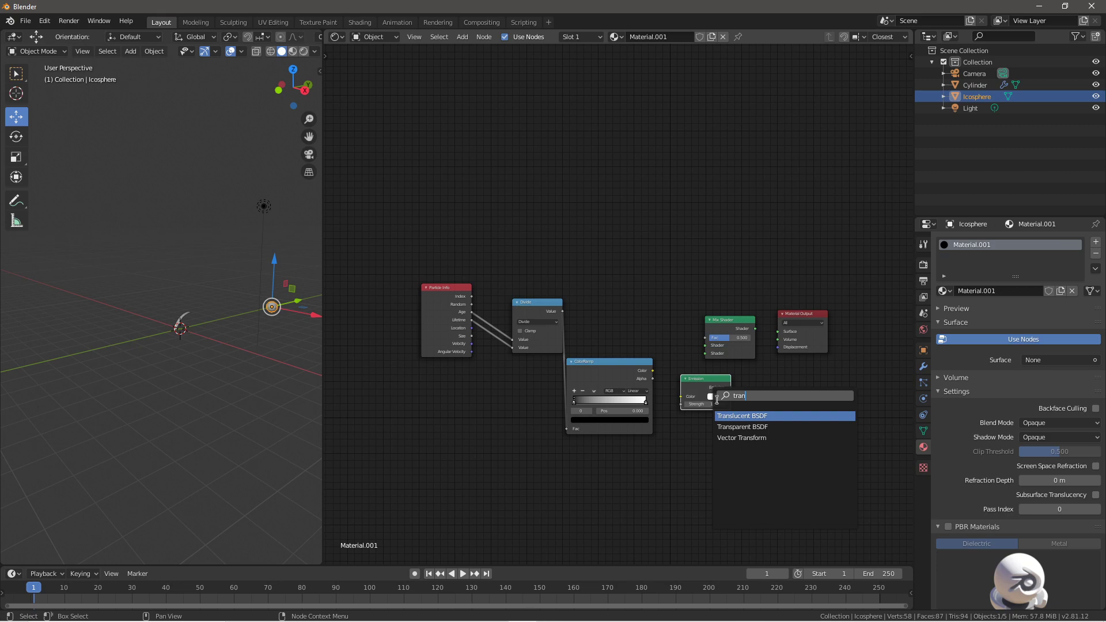
left_click(751, 426)
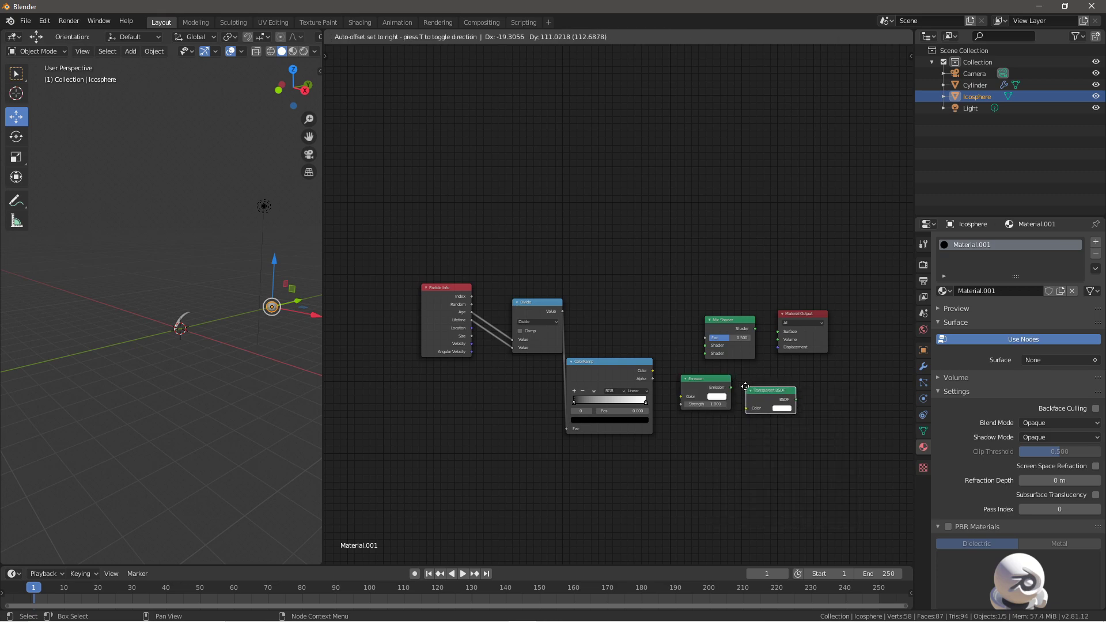
left_click(712, 425)
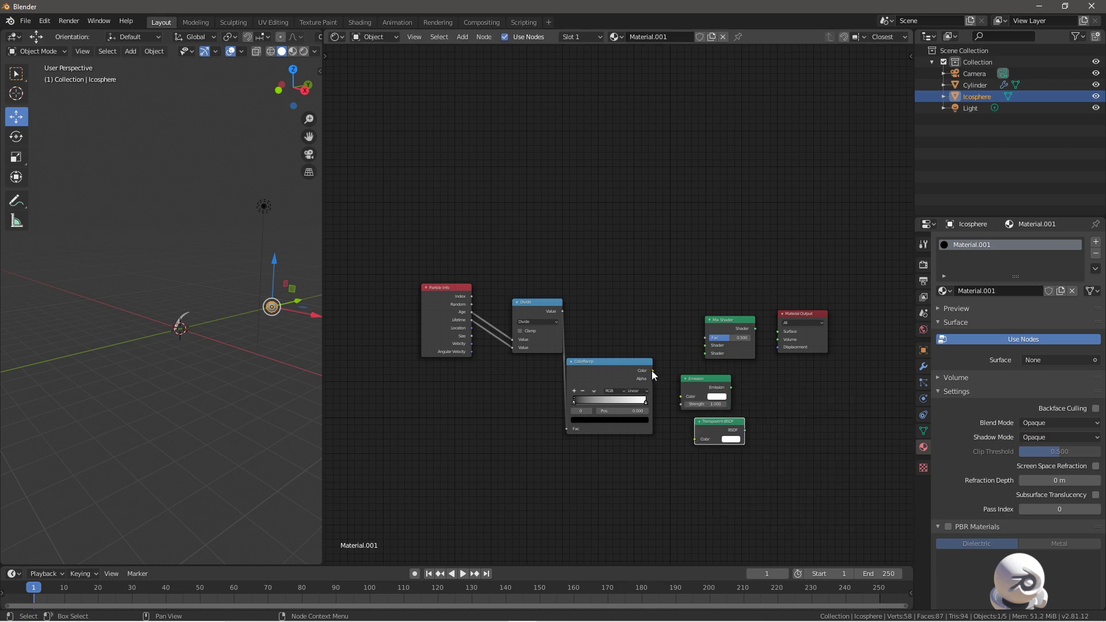
left_click_drag(652, 370, 680, 396)
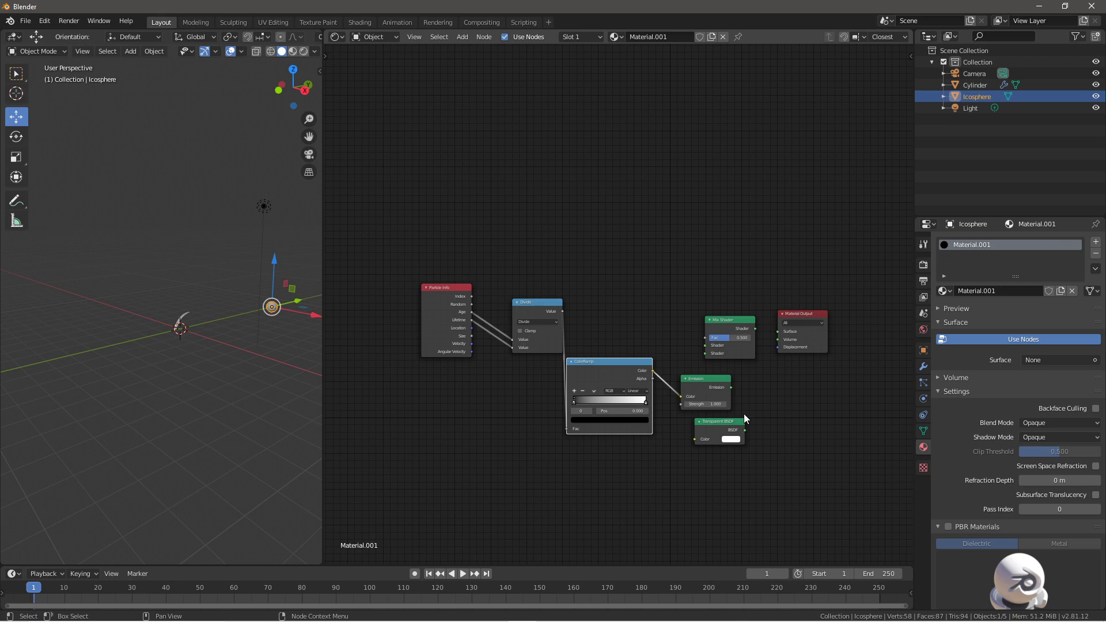
Plug Transparent BSDF into the Mix Shader's second Shader input and rearrange the output nodes
left_click_drag(745, 430, 706, 353)
left_click(727, 319)
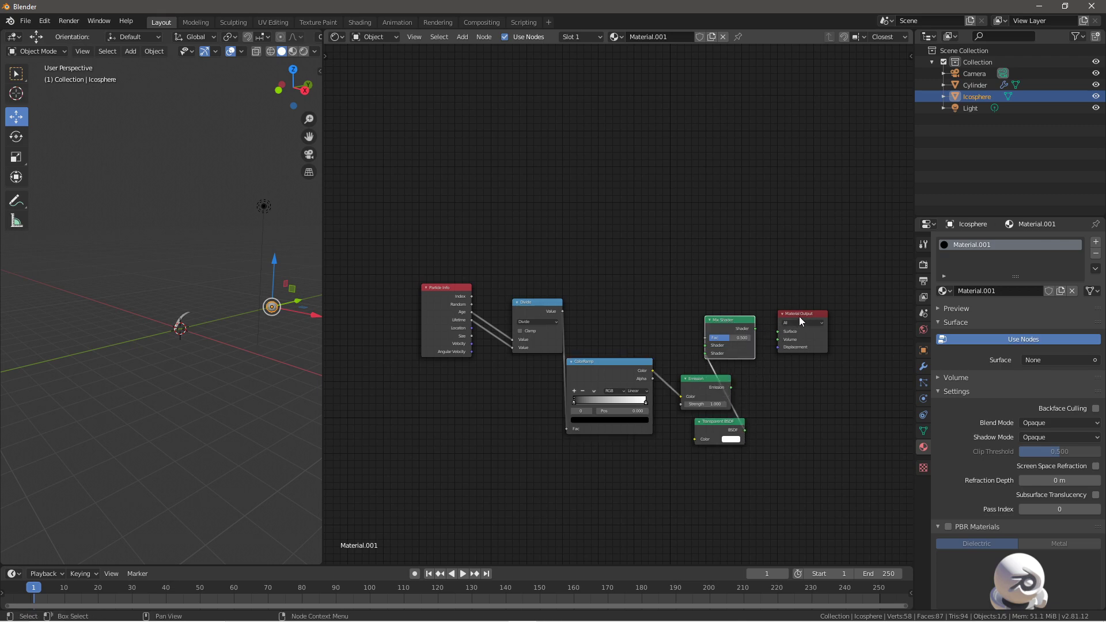
left_click_drag(799, 314, 857, 286)
left_click(742, 322)
left_click_drag(734, 326, 802, 315)
Link the Divide result to Mix Shader Fac and Emission into its first Shader input
left_click(597, 371)
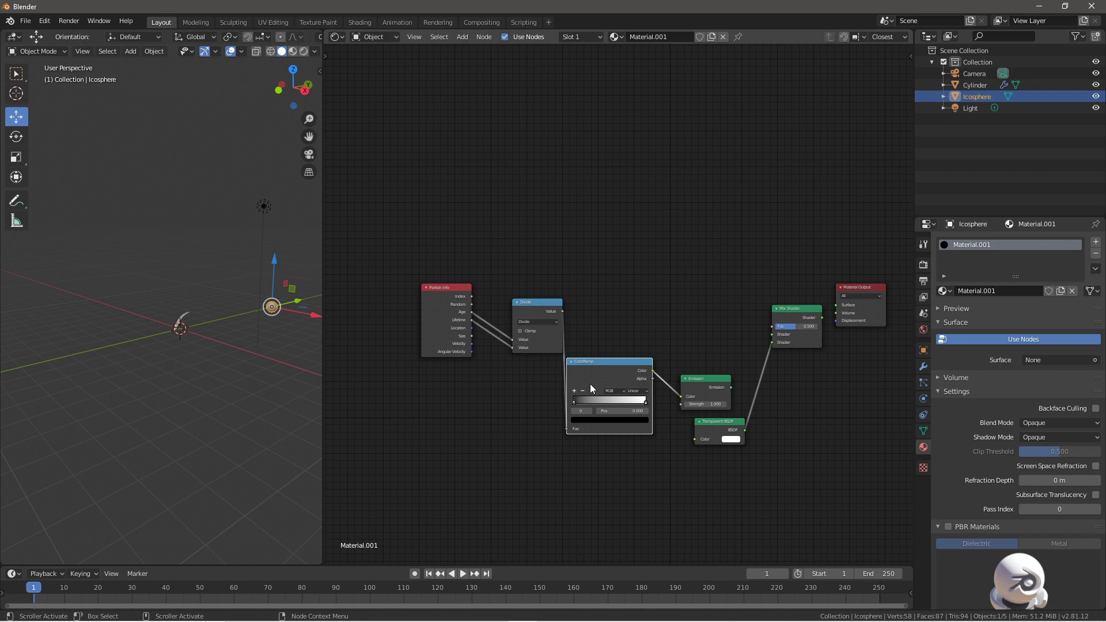
left_click_drag(609, 364, 580, 369)
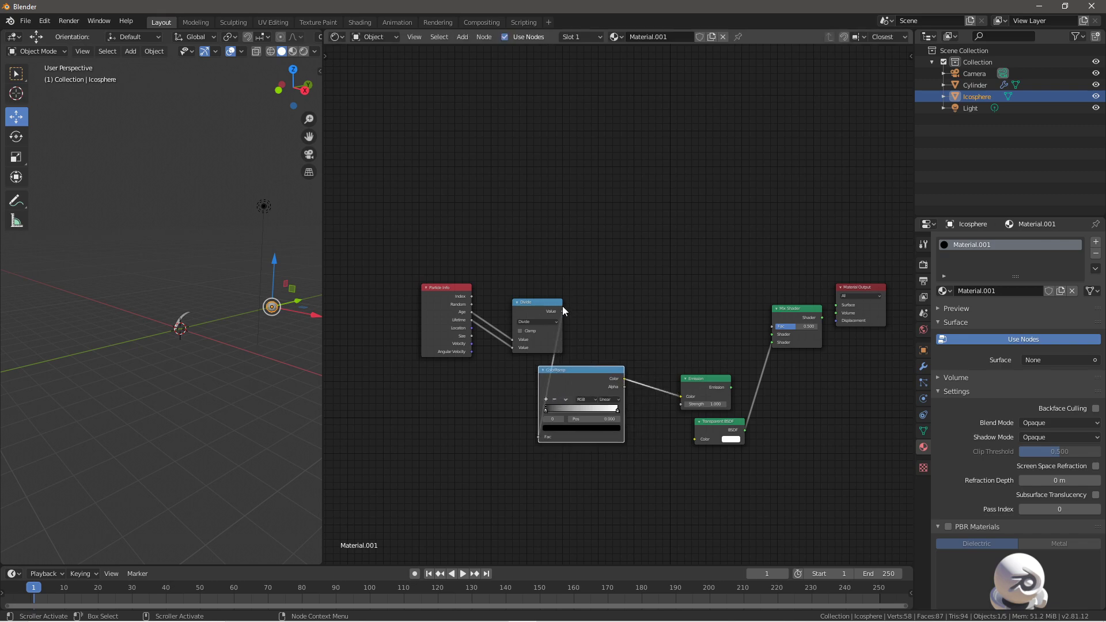
left_click_drag(562, 311, 772, 326)
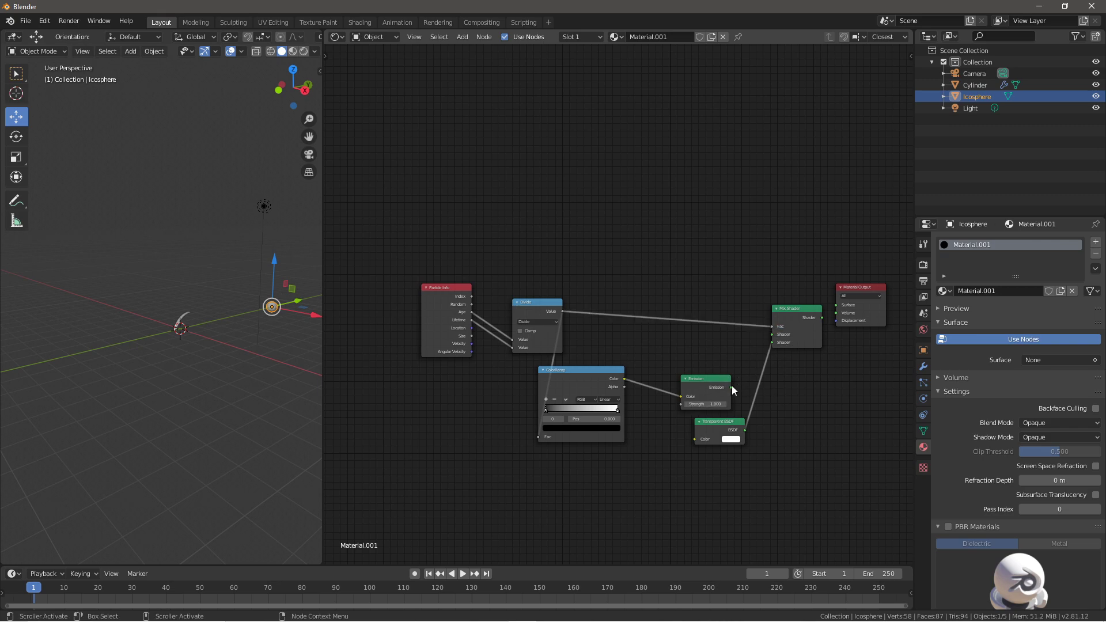
left_click_drag(731, 387, 773, 334)
left_click(579, 383)
left_click_drag(579, 379, 615, 372)
Nudge the Emission node and brighten the ColorRamp's black stop to white
left_click(707, 383)
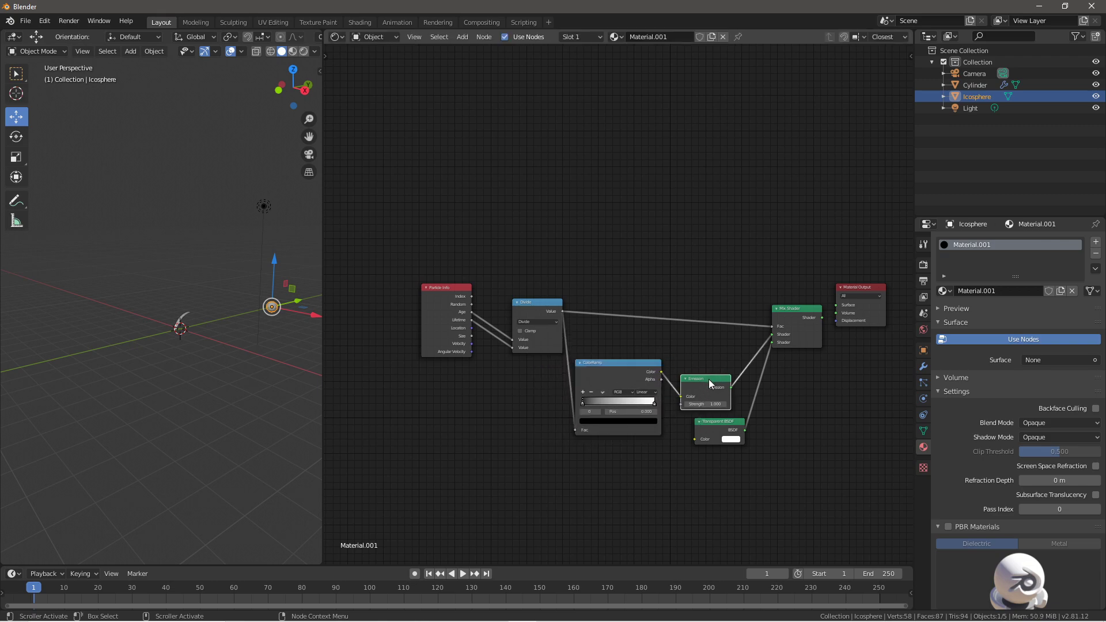
left_click_drag(710, 380, 718, 376)
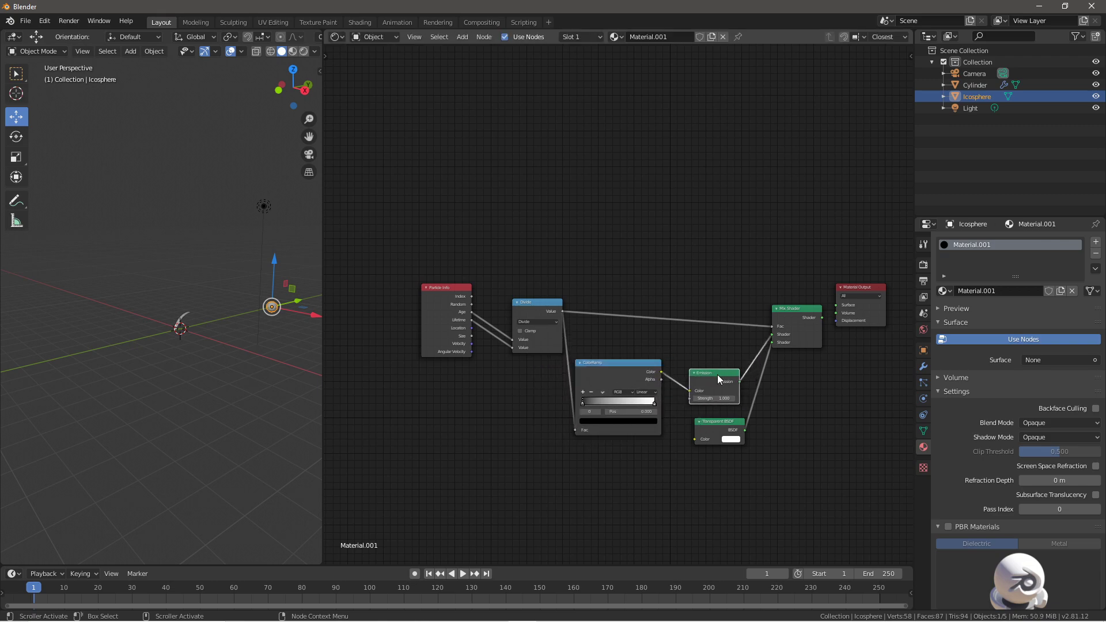
left_click(584, 392)
left_click(592, 392)
left_click(605, 422)
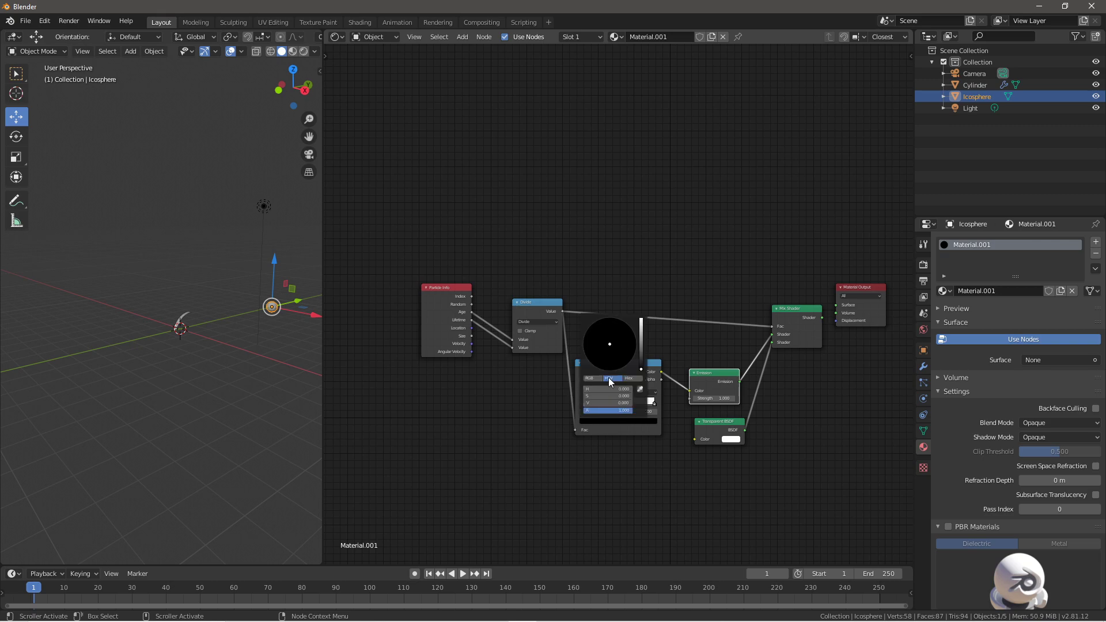
left_click_drag(640, 367, 642, 318)
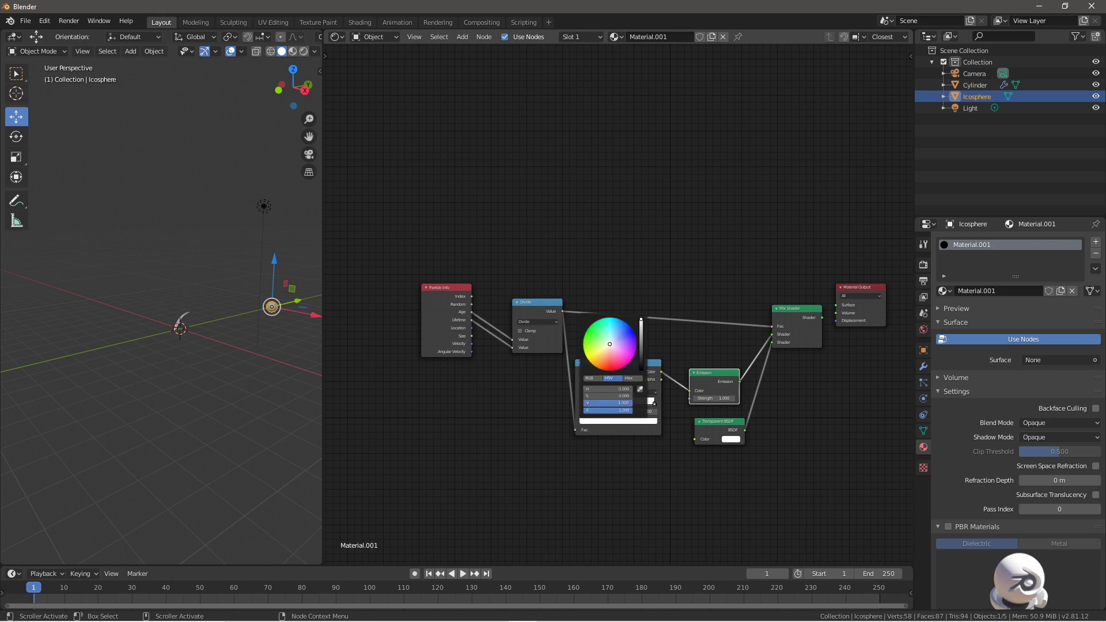
left_click(636, 424)
Make the right ramp stop orange and tint the left stop pale yellow
left_click(630, 422)
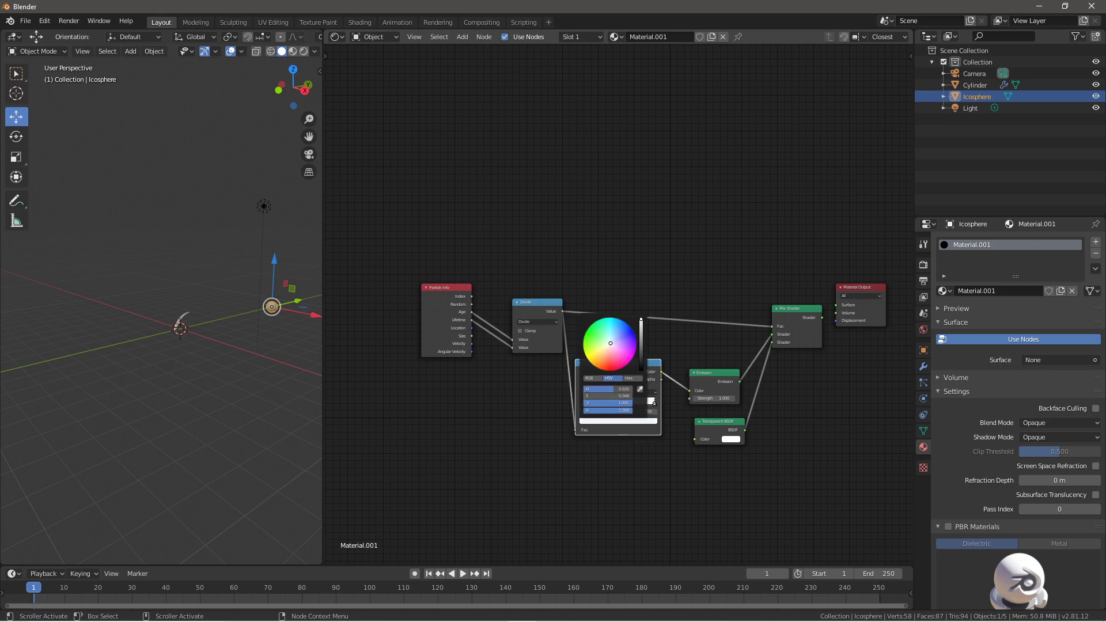
left_click_drag(610, 343, 595, 367)
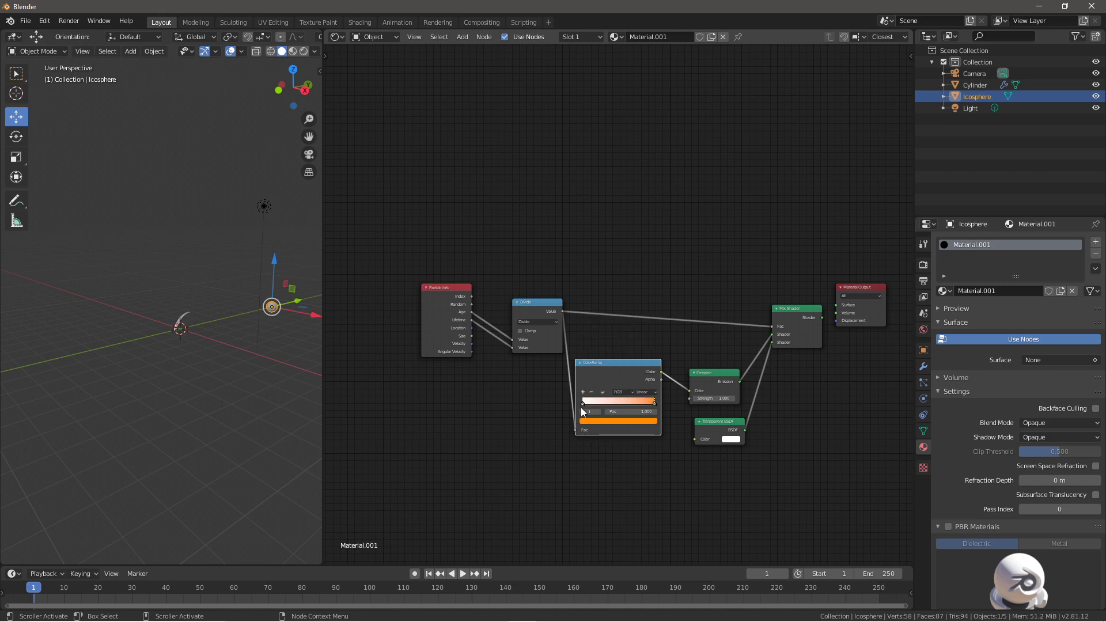
left_click(584, 403)
left_click(585, 421)
left_click_drag(606, 366, 602, 346)
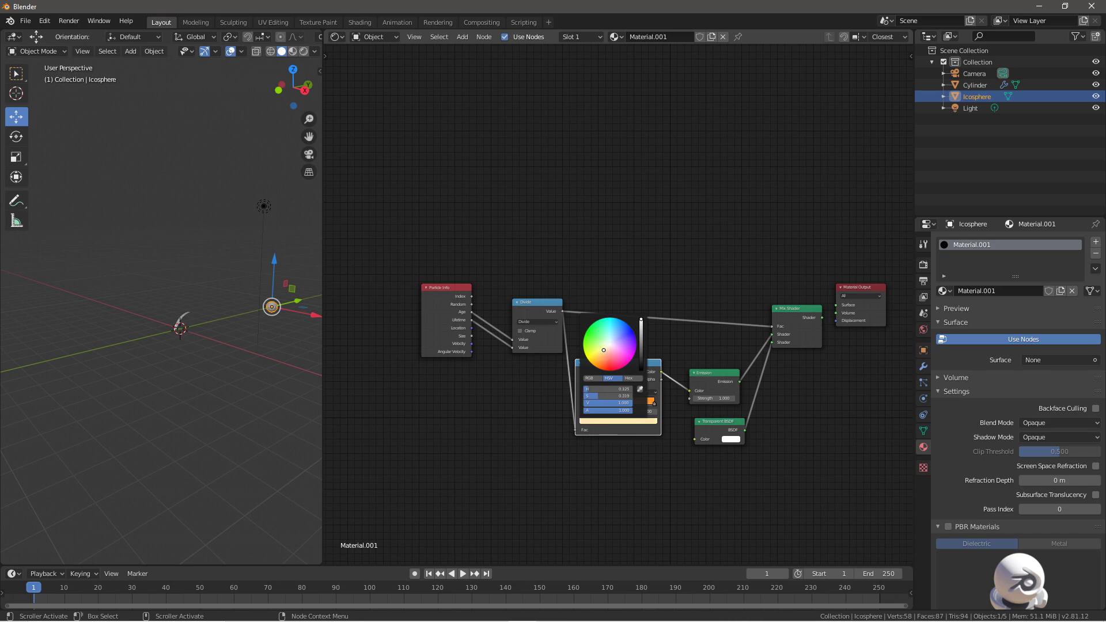
left_click(608, 422)
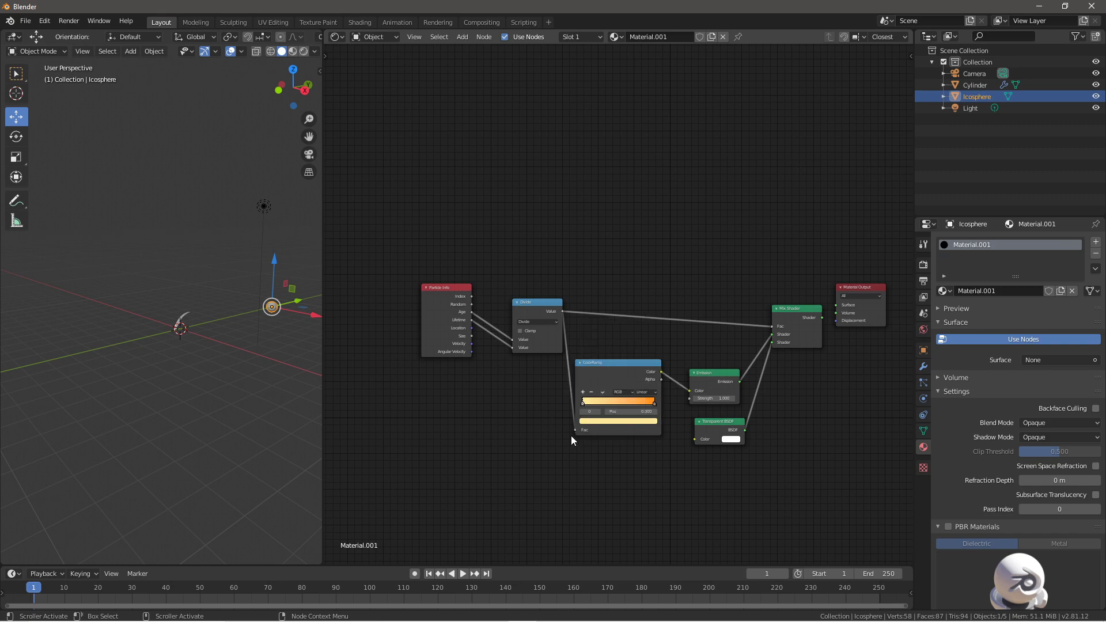
Shift the right ramp stop from orange to a deep orange-red
scroll(572, 447, "up", 1)
left_click(661, 420)
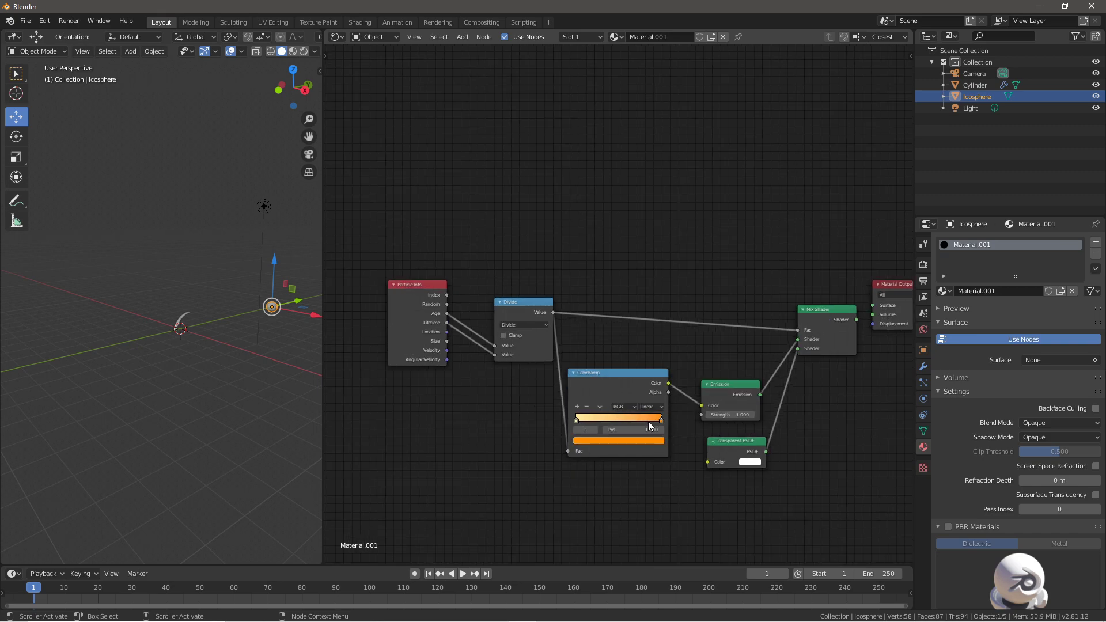
left_click(652, 440)
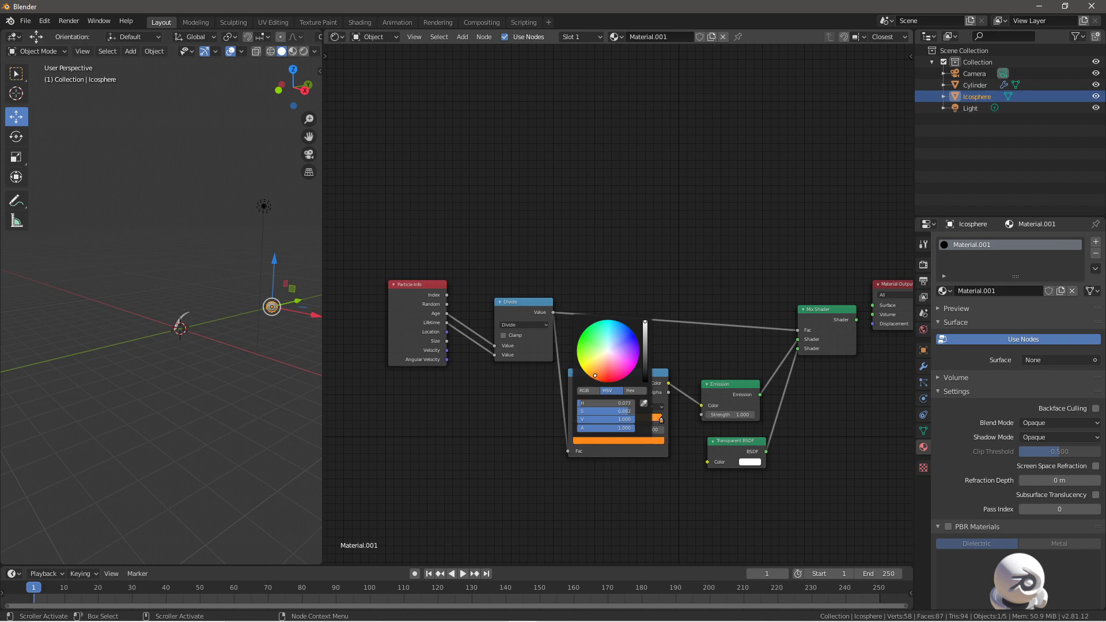
left_click(595, 376)
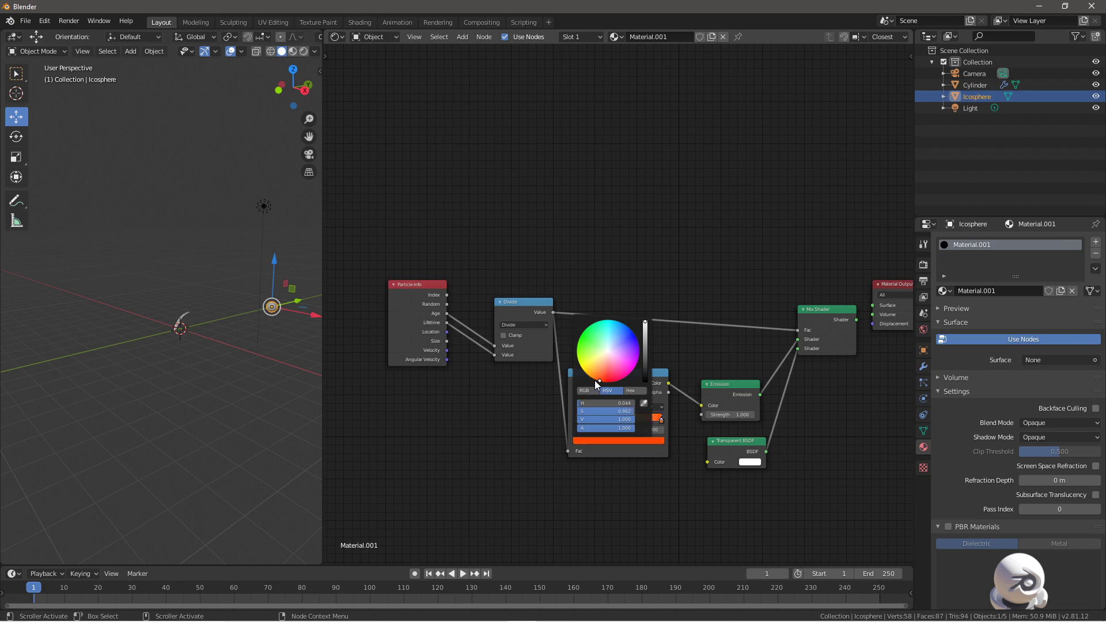
scroll(585, 451, "down", 1)
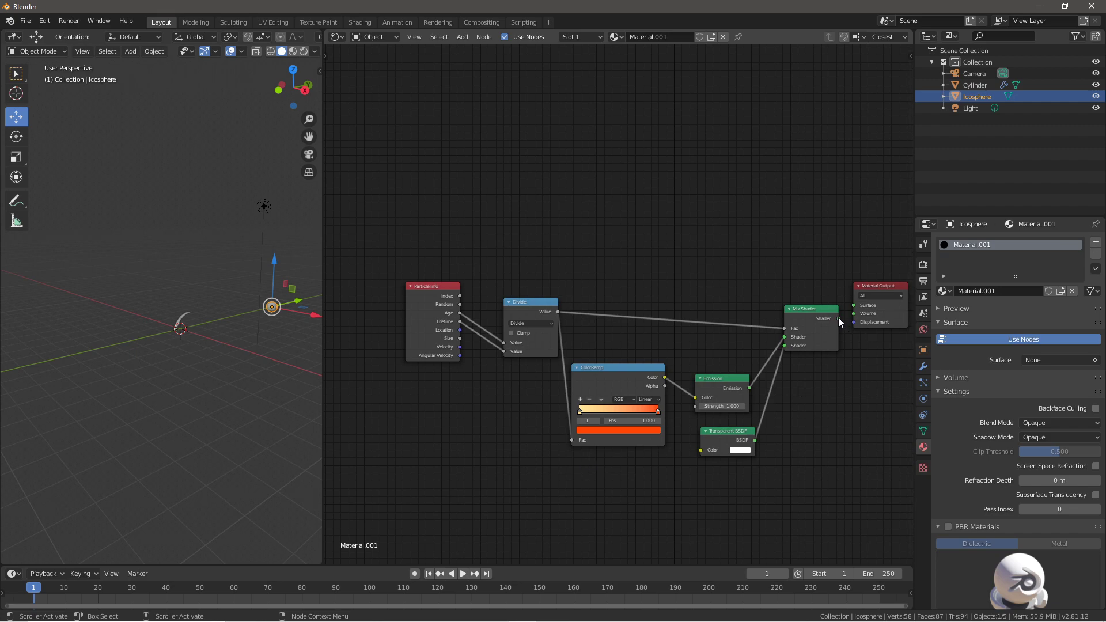
Link the Mix Shader output into the Material Output Surface, undoing a stray Icosphere move
left_click_drag(839, 318, 854, 306)
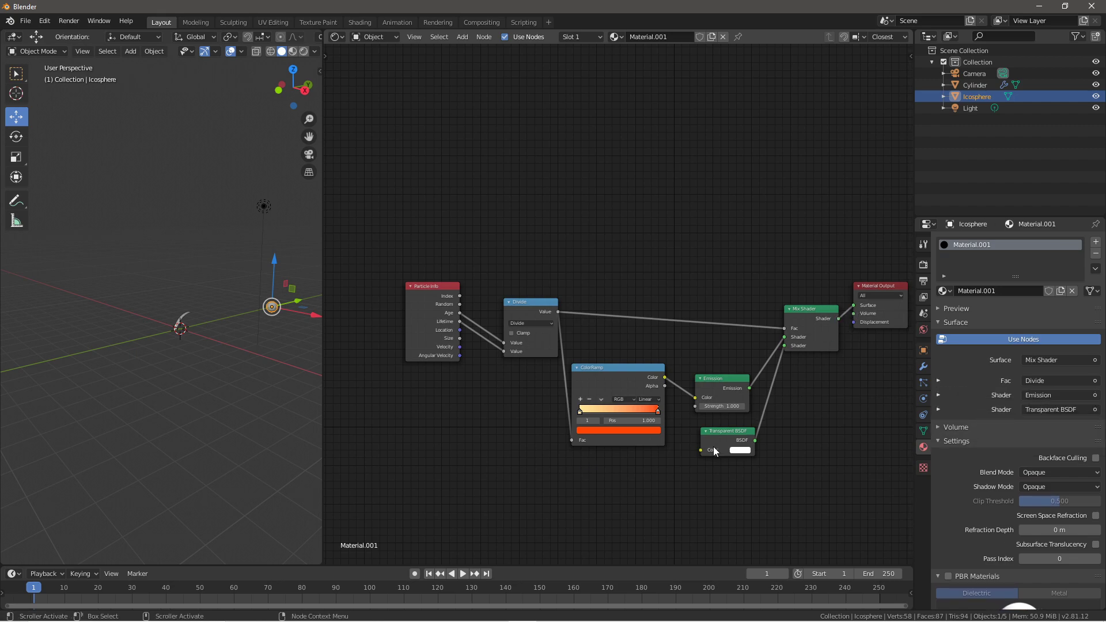
scroll(715, 451, "down", 1)
key("g")
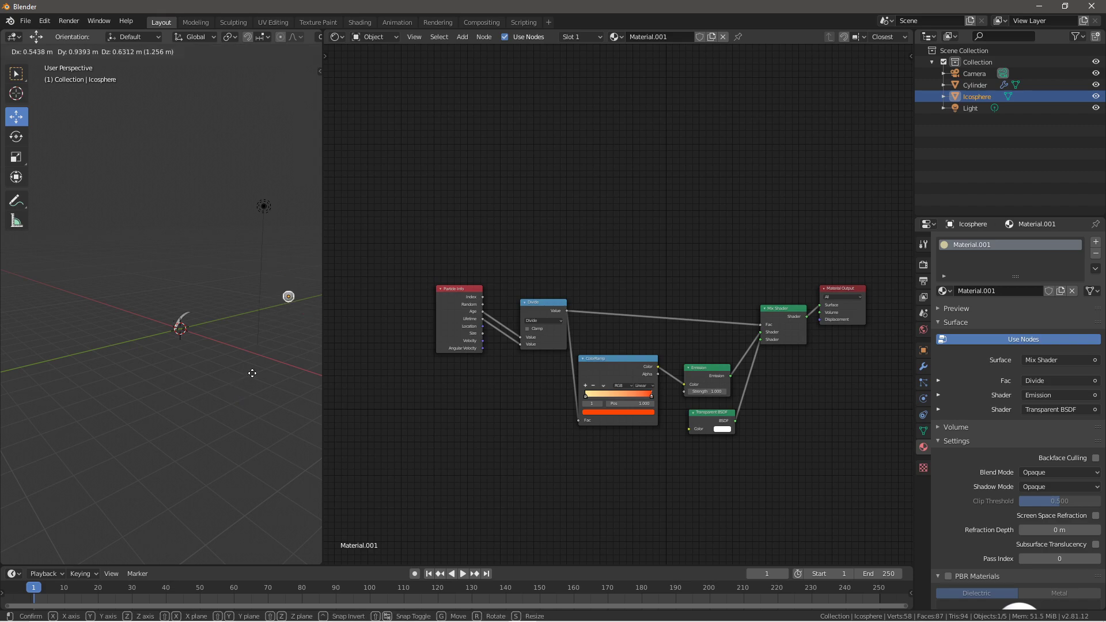
left_click(253, 373)
key("ctrl+z")
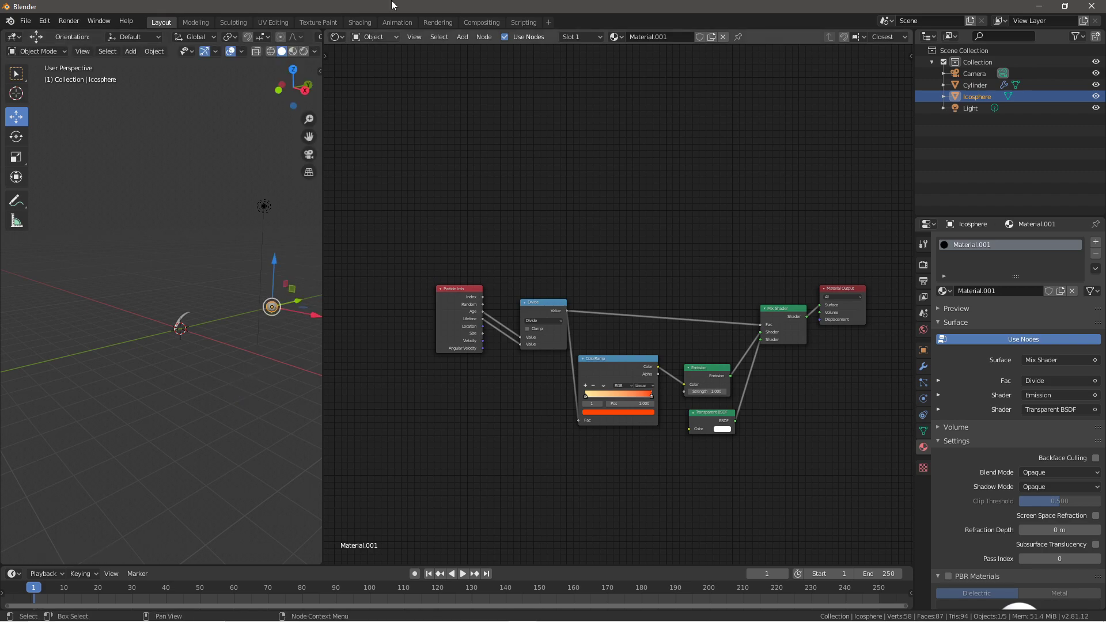
Merge the node editor into the 3D view, look through the camera, and play to frame 25
left_click_drag(321, 32, 361, 72)
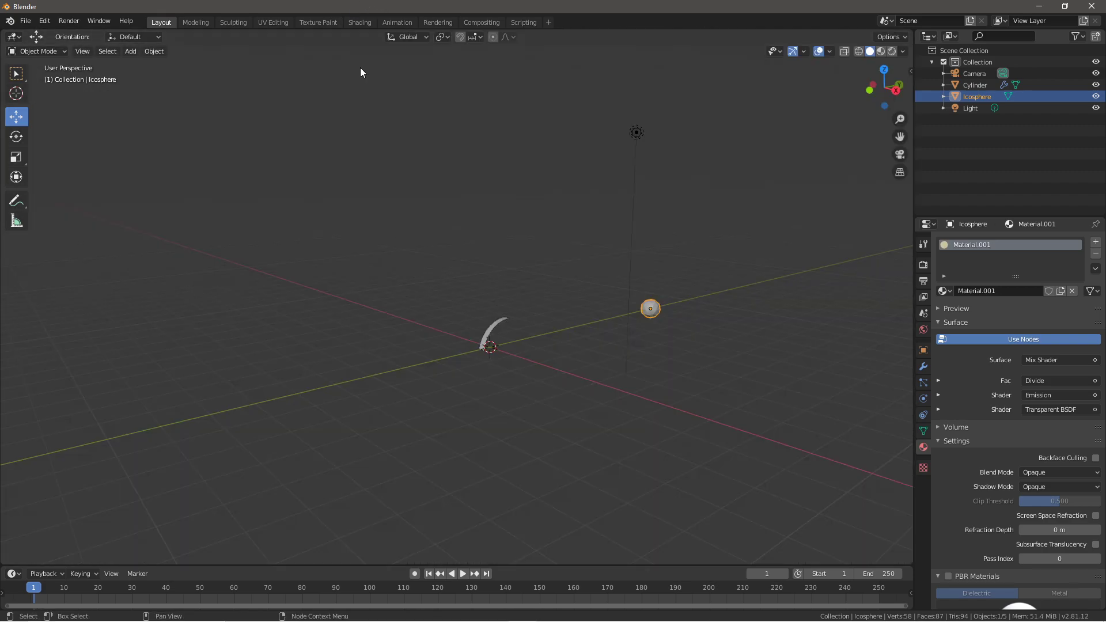
middle_click_drag(588, 507, 583, 472)
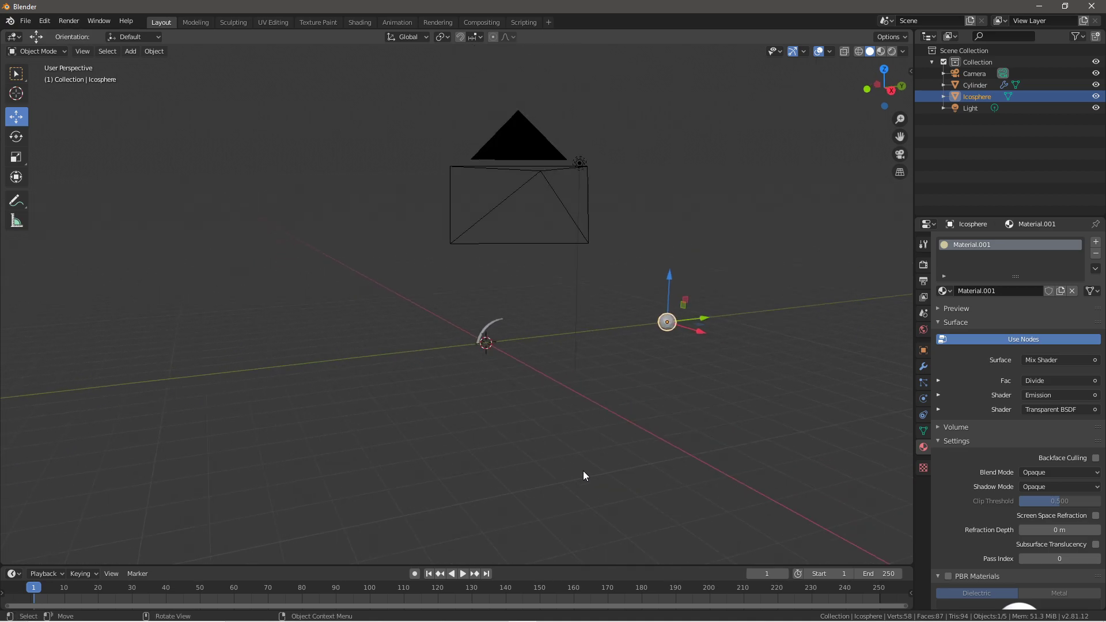
key("KP_0")
left_click(464, 573)
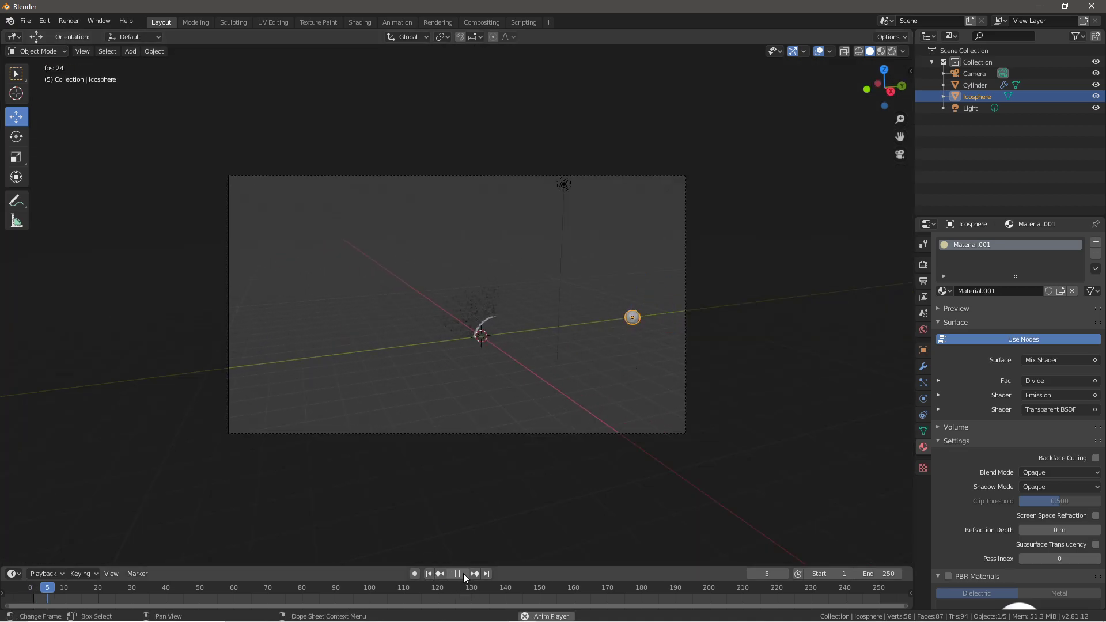
left_click(461, 572)
Preview the sparks in Rendered shading, then return to Solid
key("z")
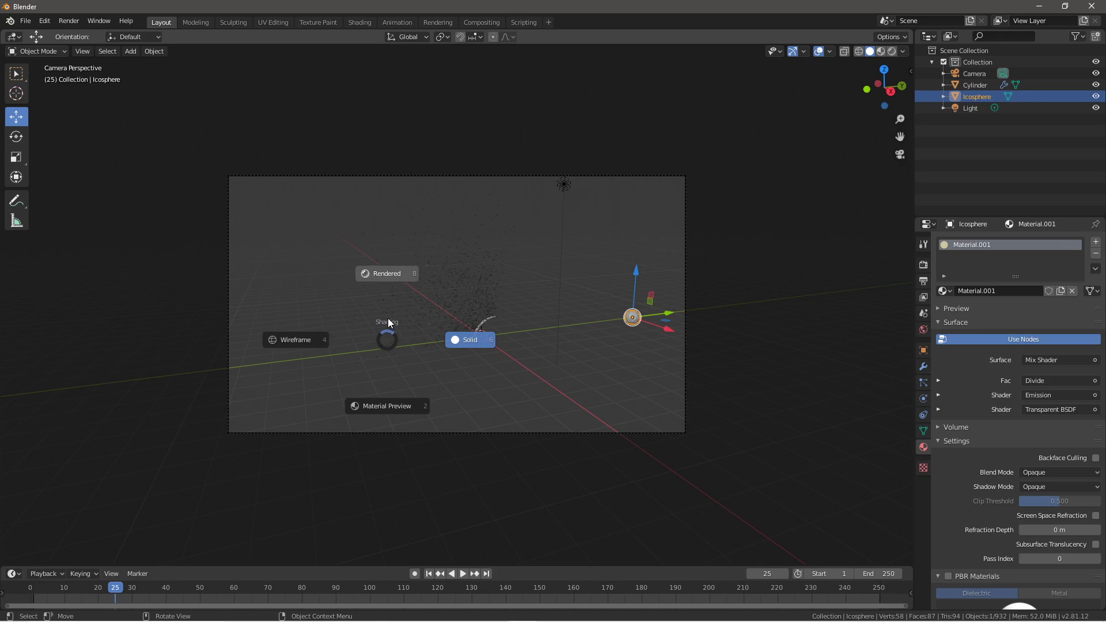
left_click(379, 286)
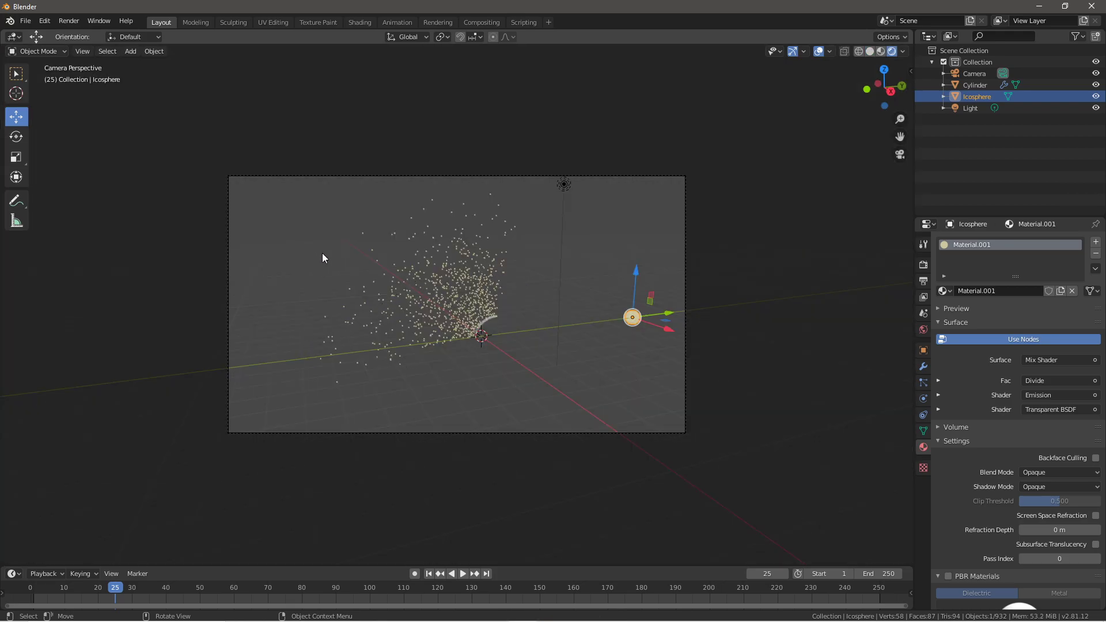
key("z")
left_click(495, 352)
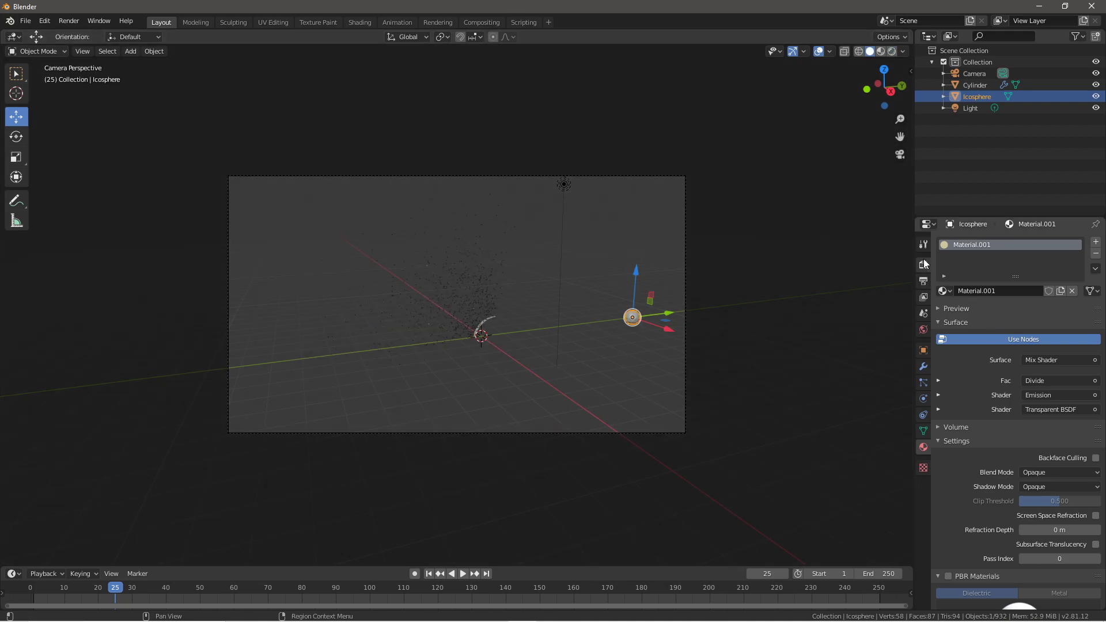
left_click(924, 265)
Set the render engine to Cycles with GPU Compute and turn on Simplify
left_click(1026, 244)
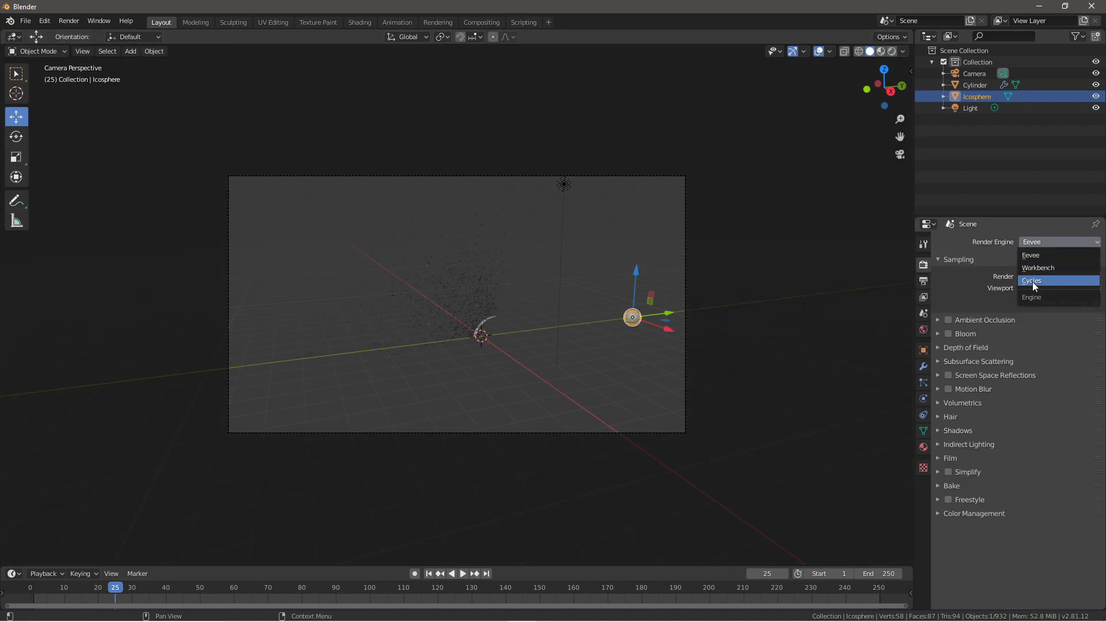
left_click(1032, 283)
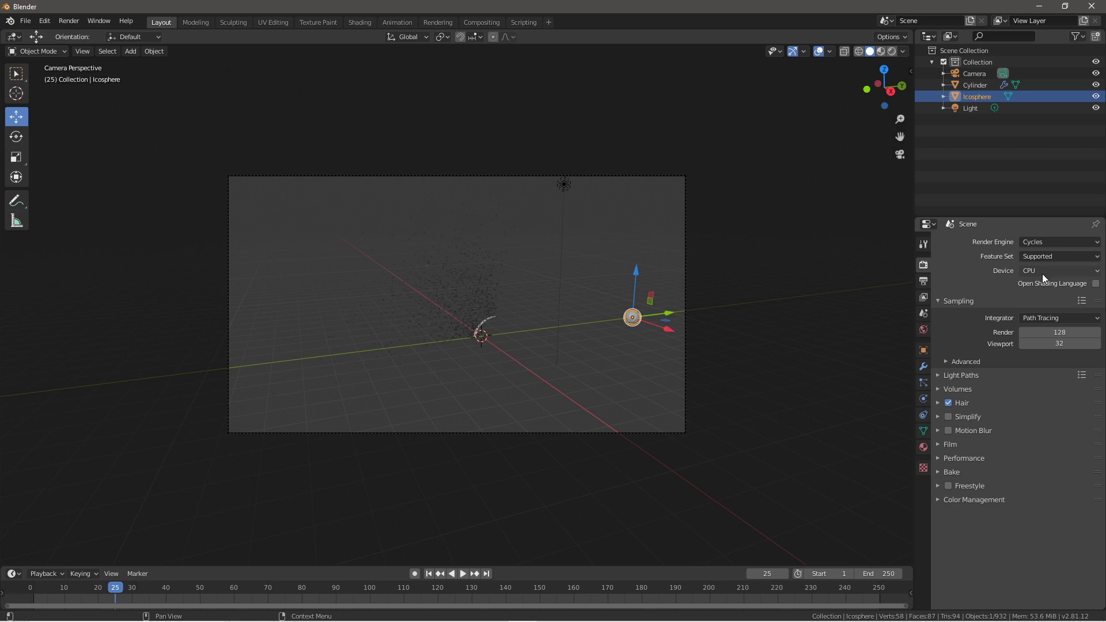
left_click(1042, 272)
left_click(1033, 296)
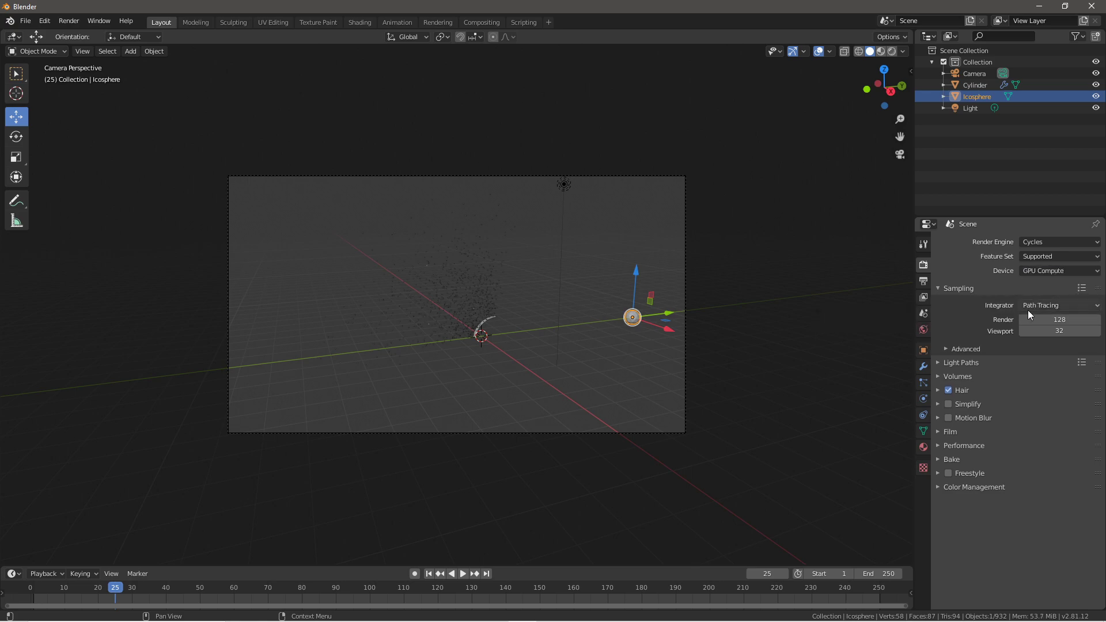
left_click(956, 364)
scroll(1021, 393, "down", 4, "ctrl")
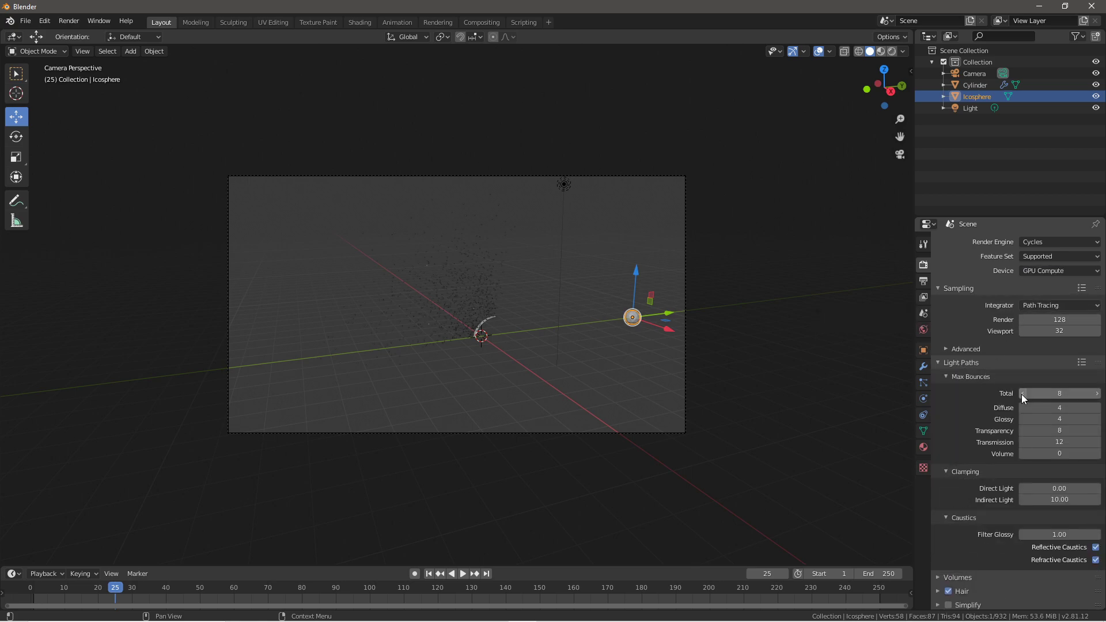
left_click(952, 363)
left_click(949, 404)
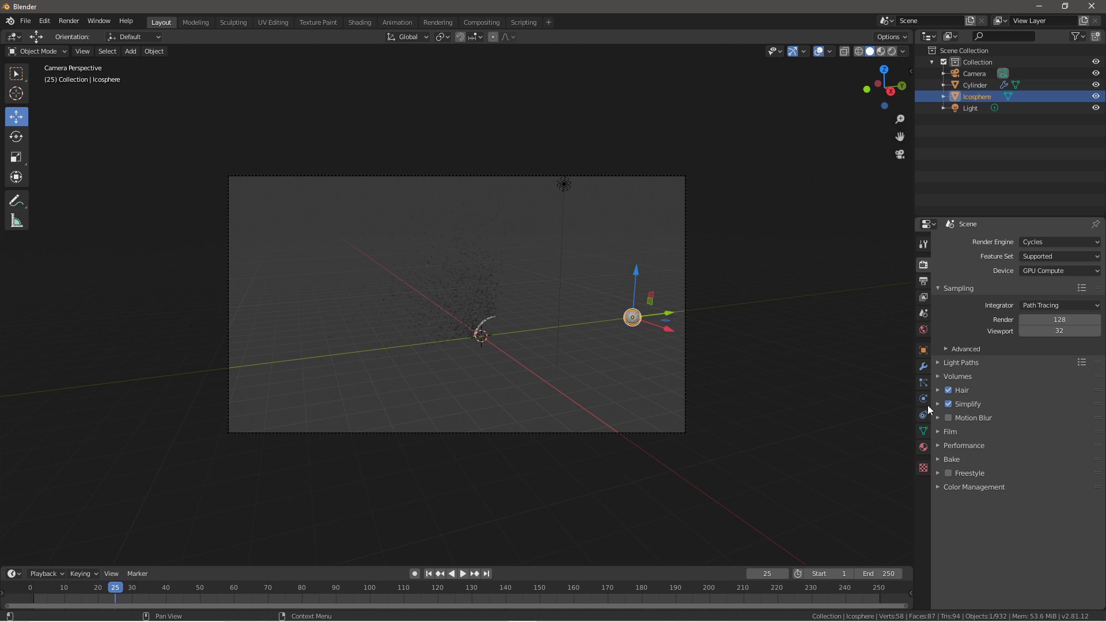
Preview the Cycles-rendered sparks in the viewport, then return to Solid shading
key("z")
left_click(420, 291)
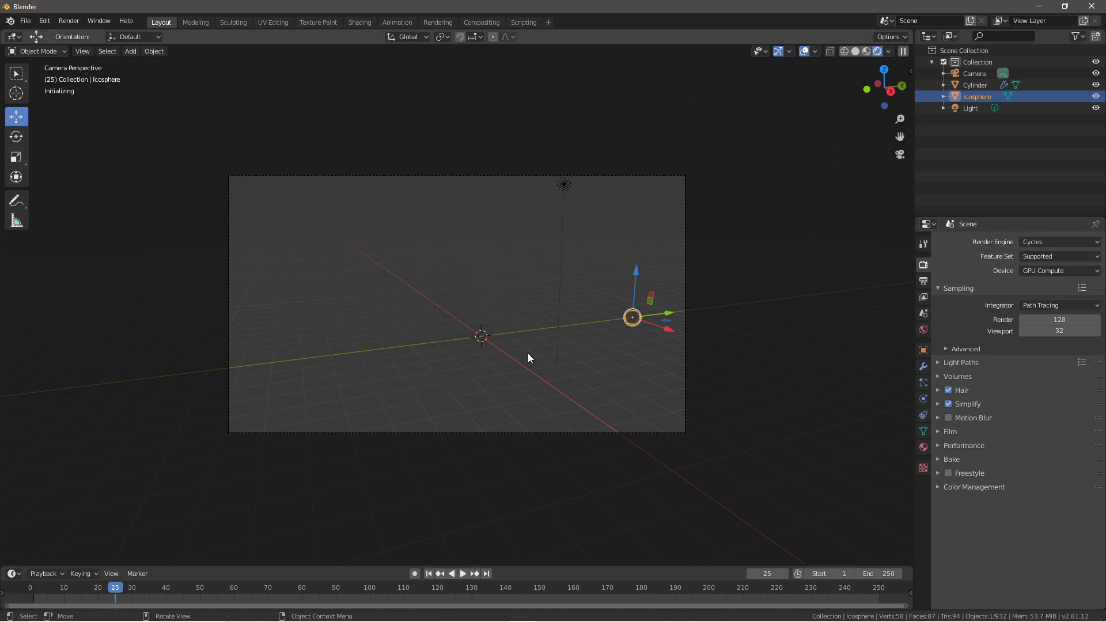
scroll(523, 365, "up", 2)
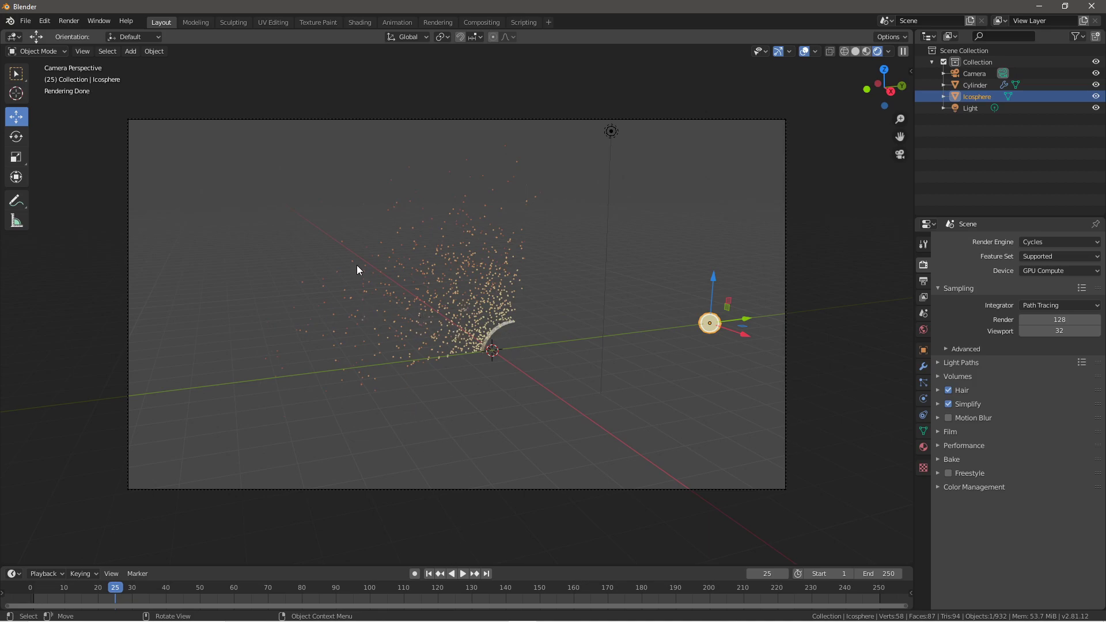
key("z")
left_click(485, 249)
Set the World background colour to pure black, check it rendered, then return to Solid
left_click(923, 330)
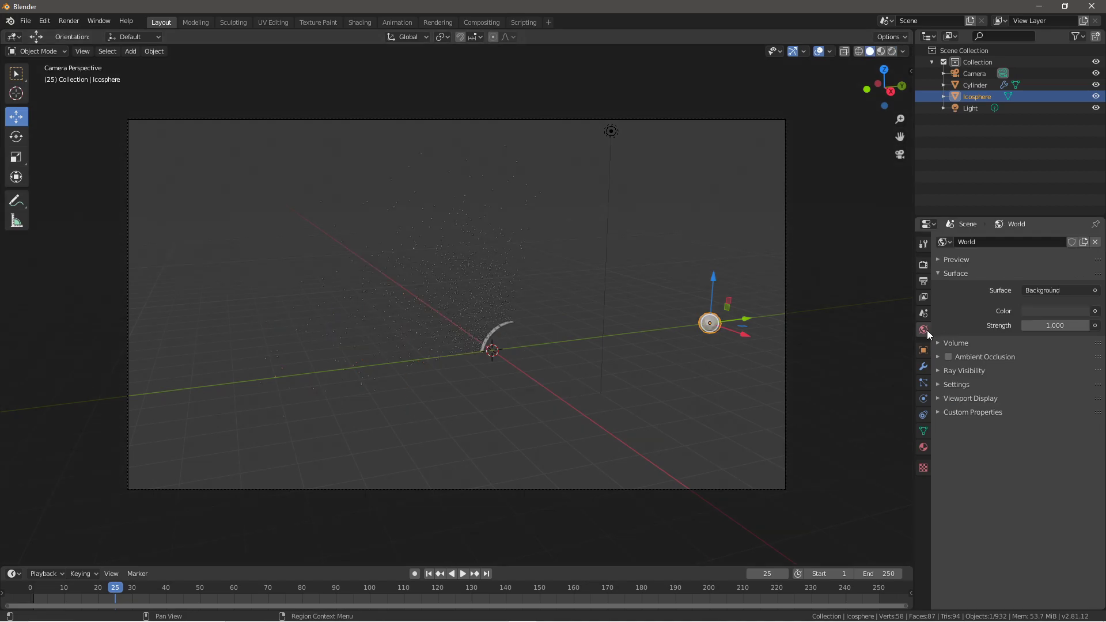
left_click(1028, 307)
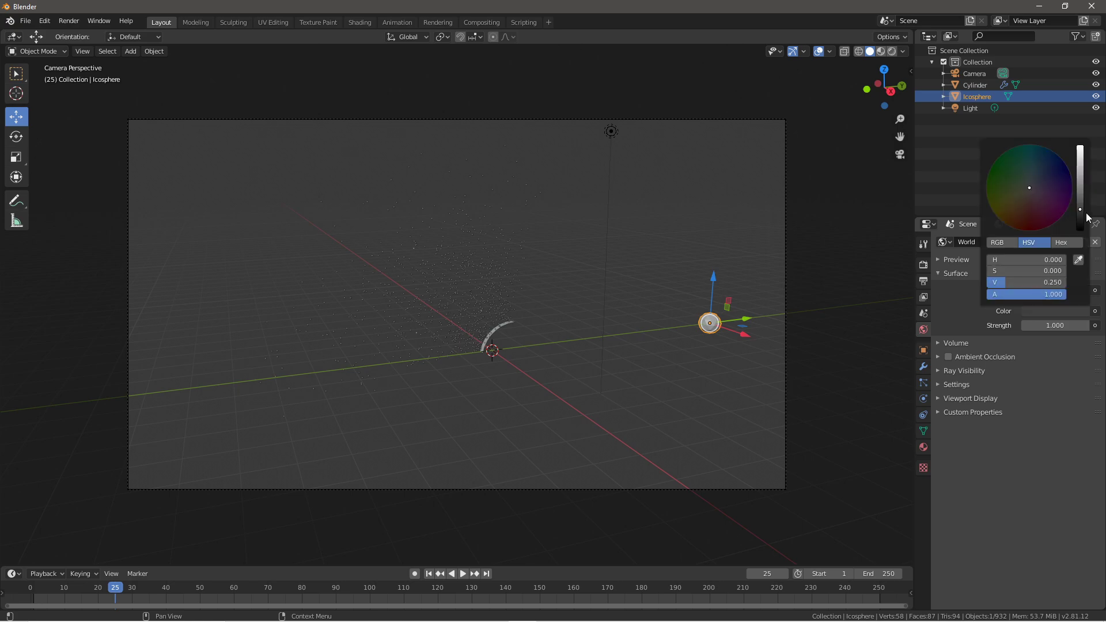
left_click_drag(1081, 217, 1016, 247)
key("z")
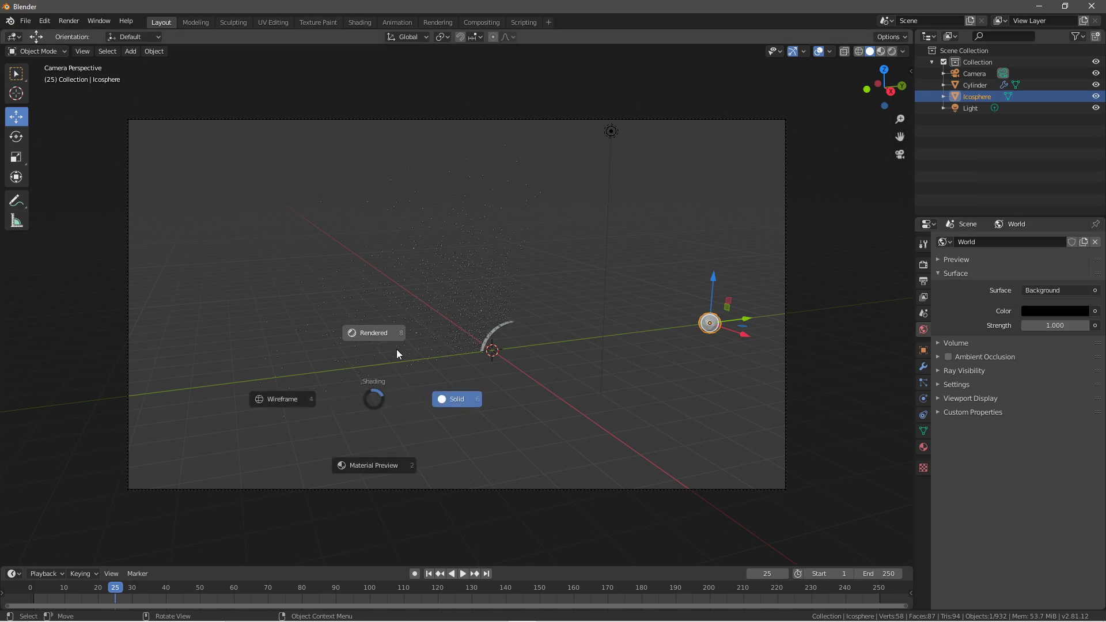
left_click(441, 395)
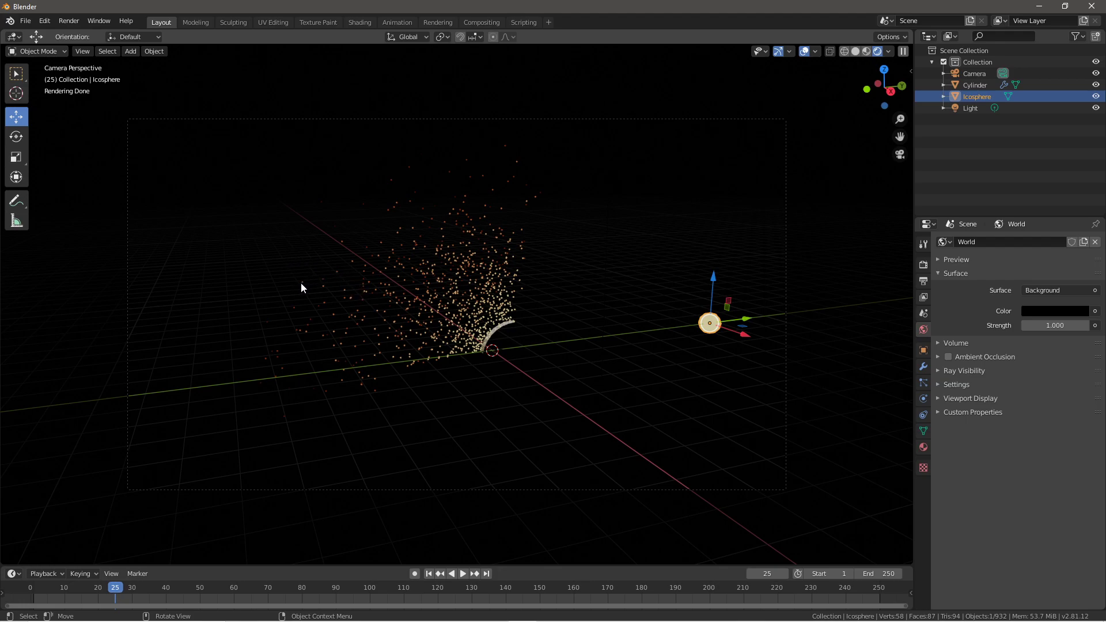
key("z")
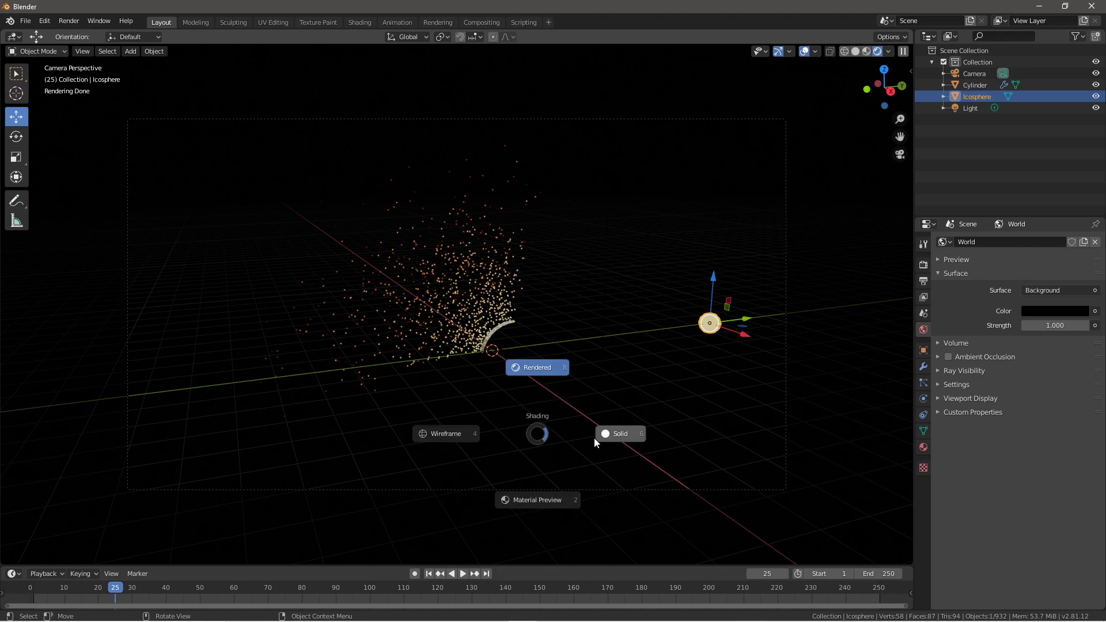
left_click(598, 437)
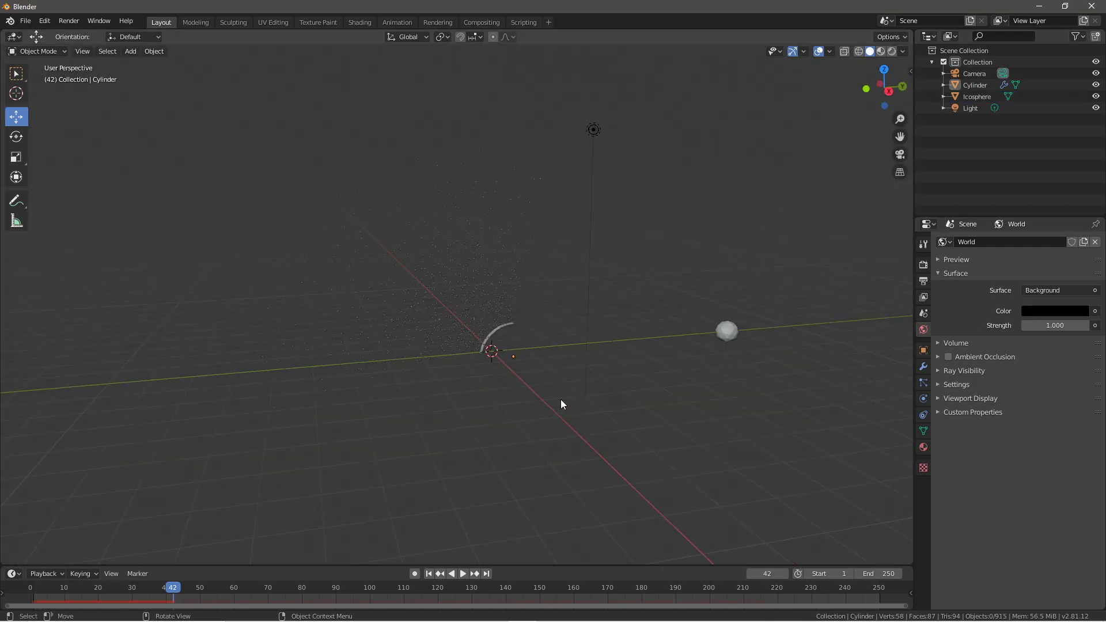
Set the particle Scale Randomness to 1.000 and orbit to inspect the varied spark sizes
left_click(923, 382)
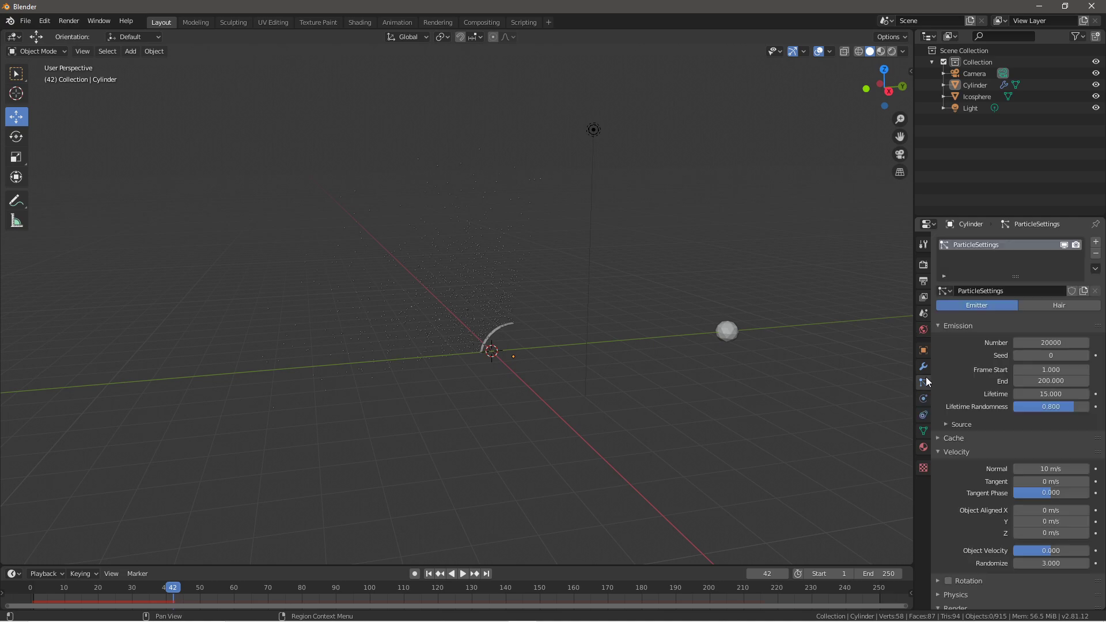
scroll(998, 385, "up", 3)
scroll(994, 393, "down", 5)
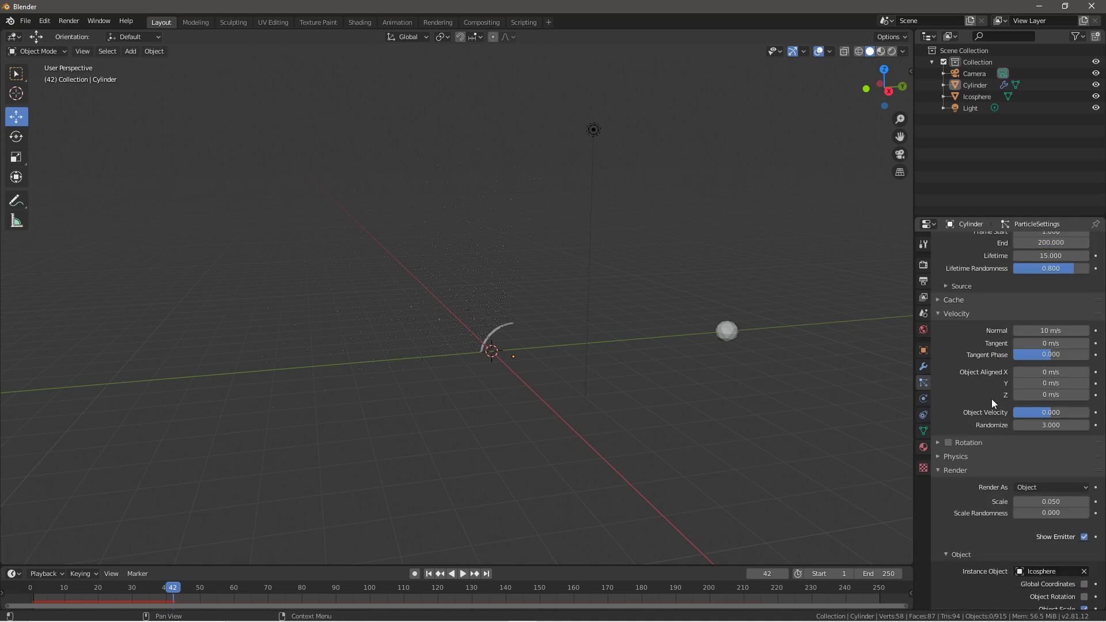
scroll(991, 398, "down", 5)
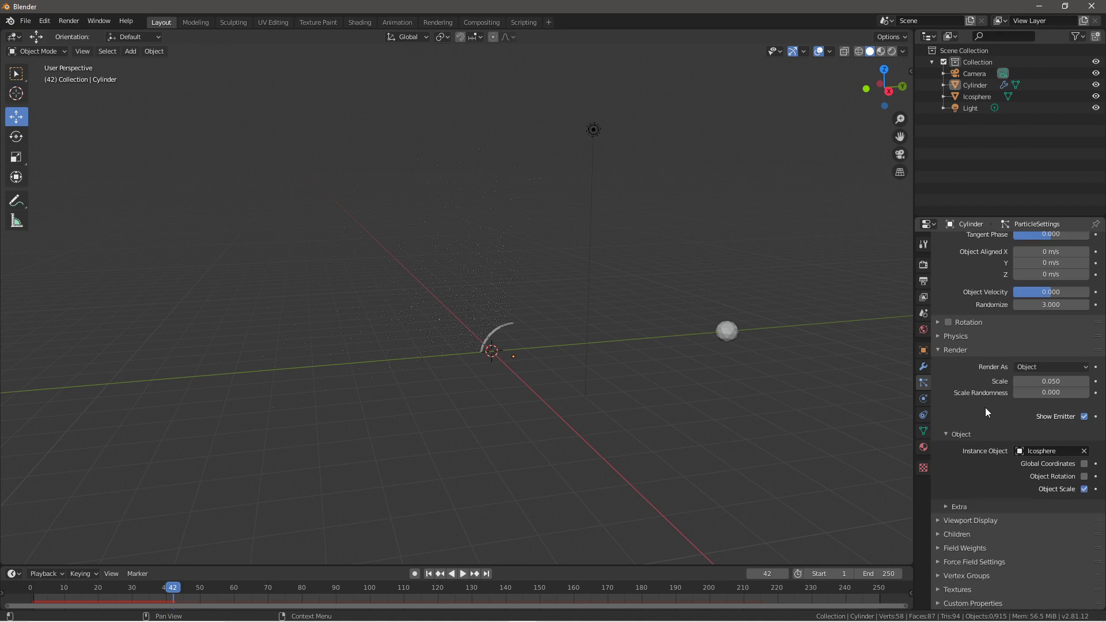
left_click(959, 508)
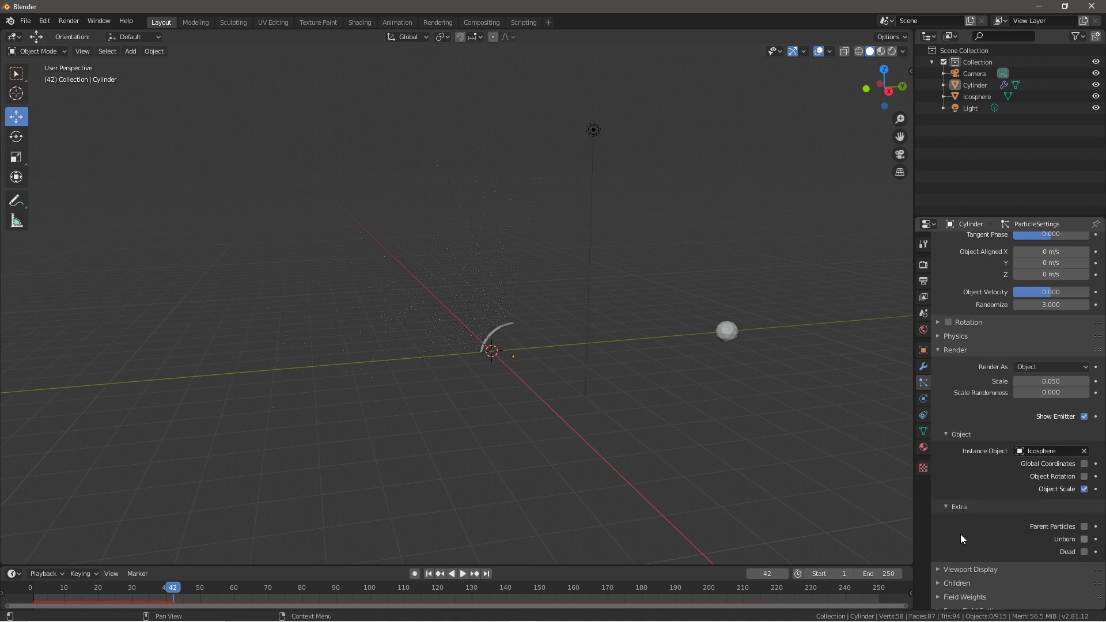
left_click(946, 506)
left_click(956, 535)
left_click(958, 535)
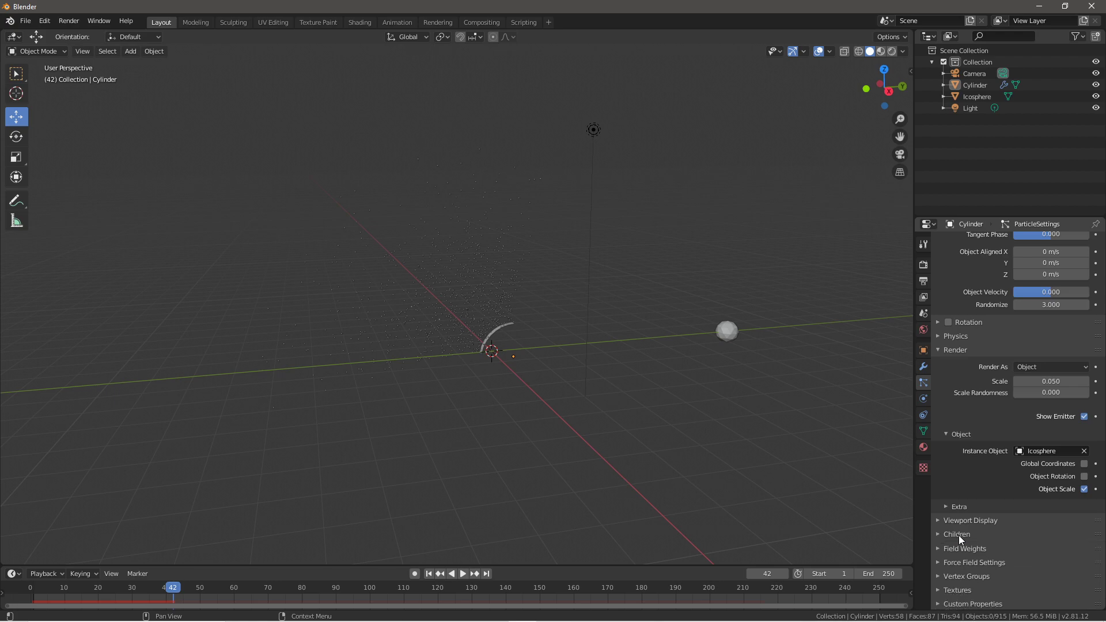
scroll(963, 496, "up", 3)
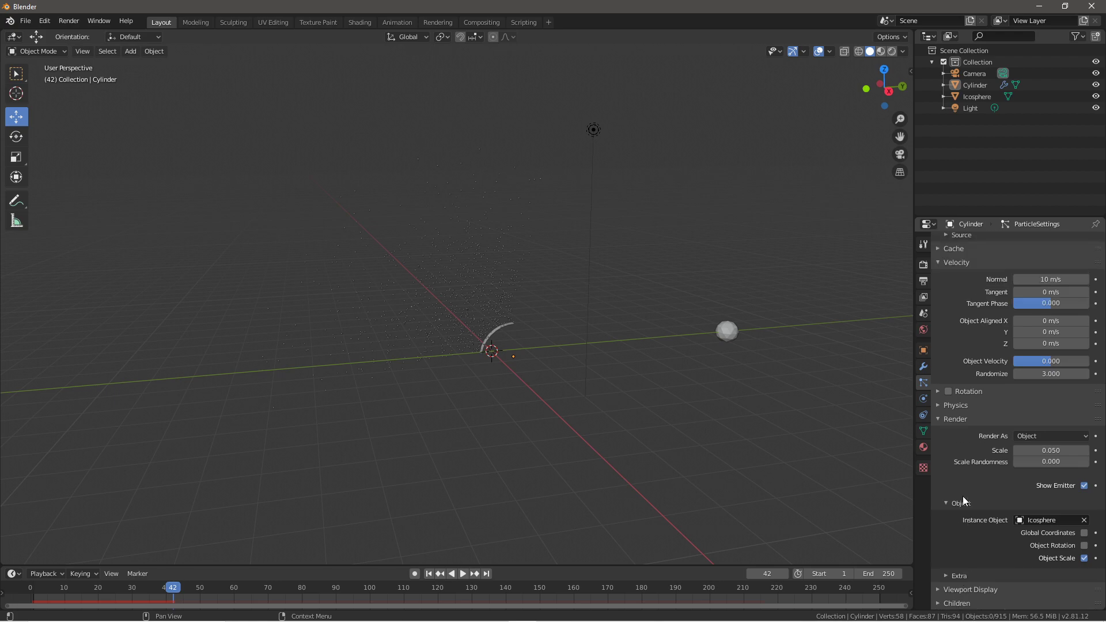
double_click(1039, 467)
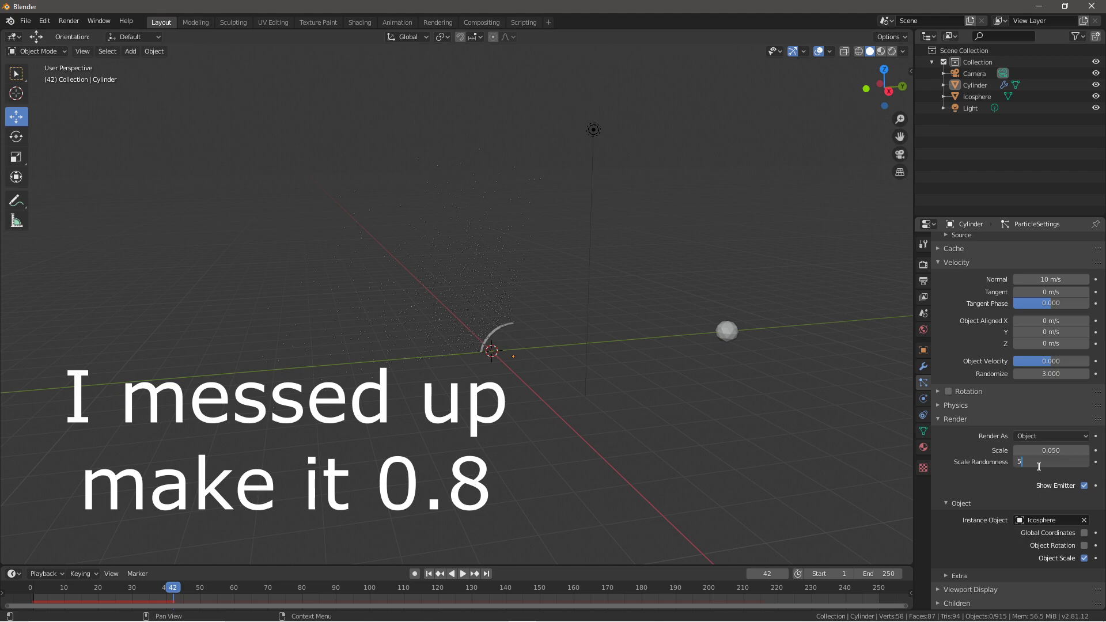
key("Return")
scroll(408, 357, "up", 5)
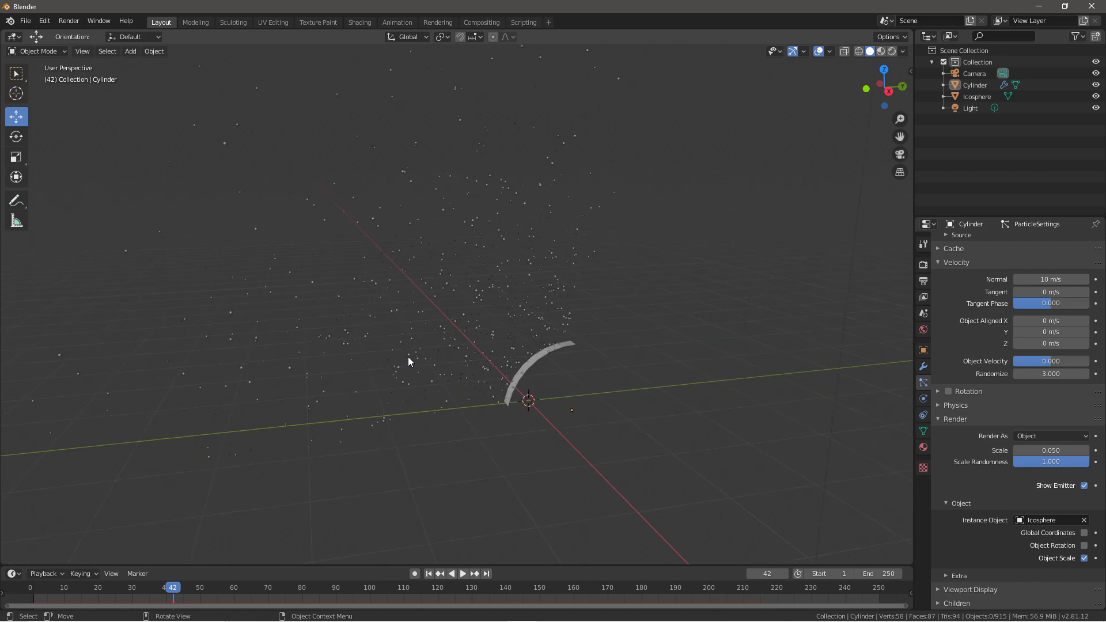
mouse_move(389, 372)
middle_mouse_down()
mouse_move(390, 395)
mouse_move(470, 380)
mouse_move(464, 392)
mouse_move(522, 414)
mouse_move(482, 427)
mouse_move(226, 344)
mouse_move(154, 357)
mouse_move(385, 390)
middle_mouse_up()
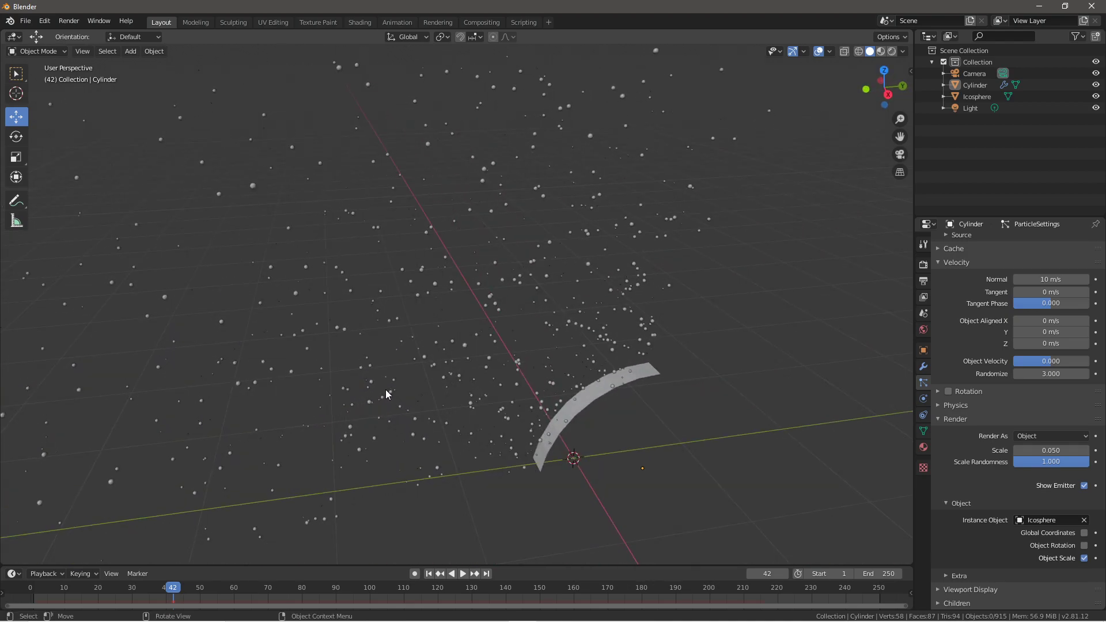
scroll(351, 368, "up", 6)
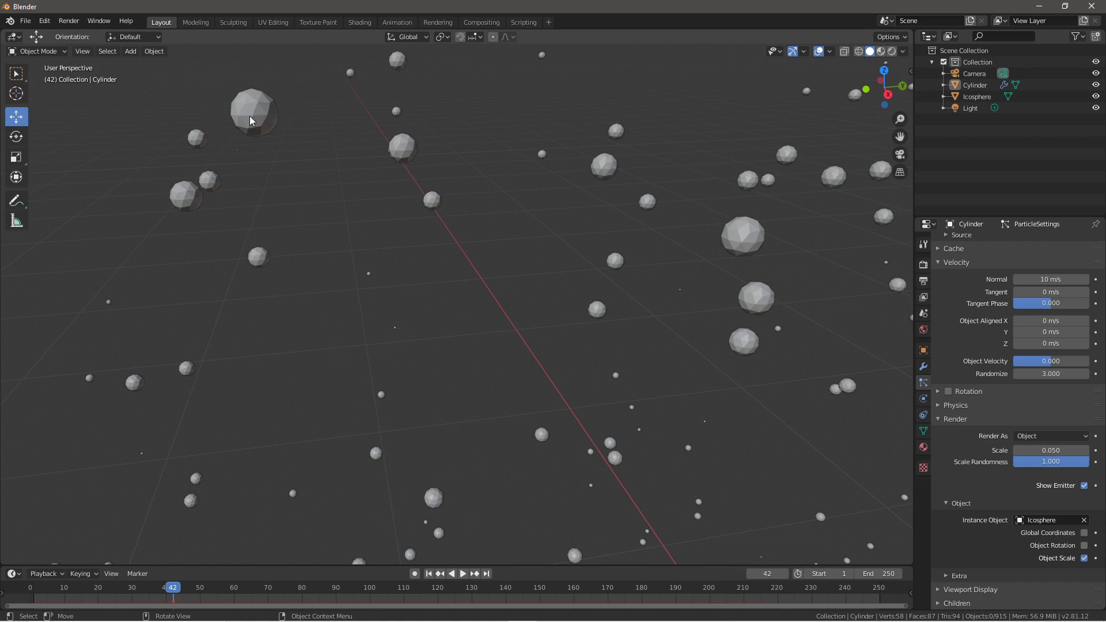
scroll(521, 379, "down", 10)
middle_click_drag(453, 399, 472, 352)
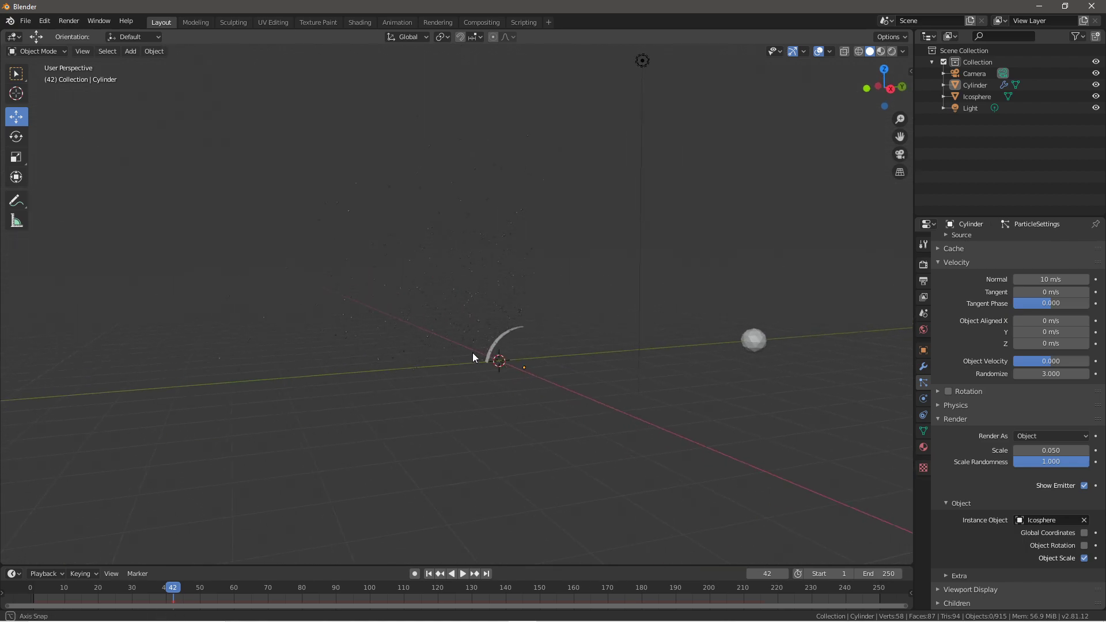
scroll(471, 353, "up", 3)
key("z")
left_click(417, 340)
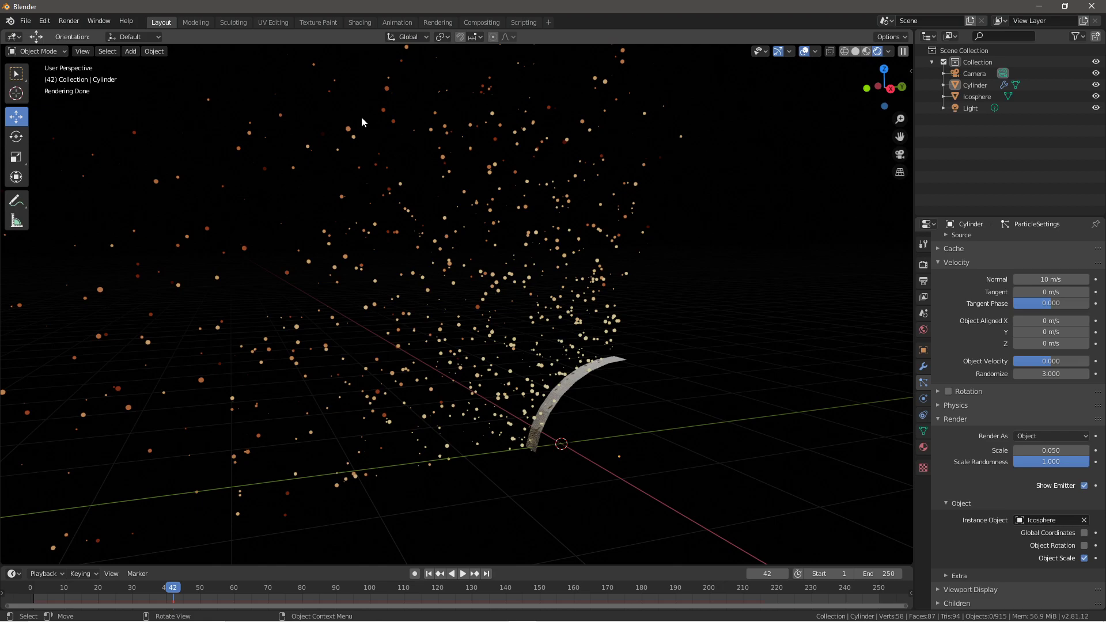
key("z")
left_click(504, 472)
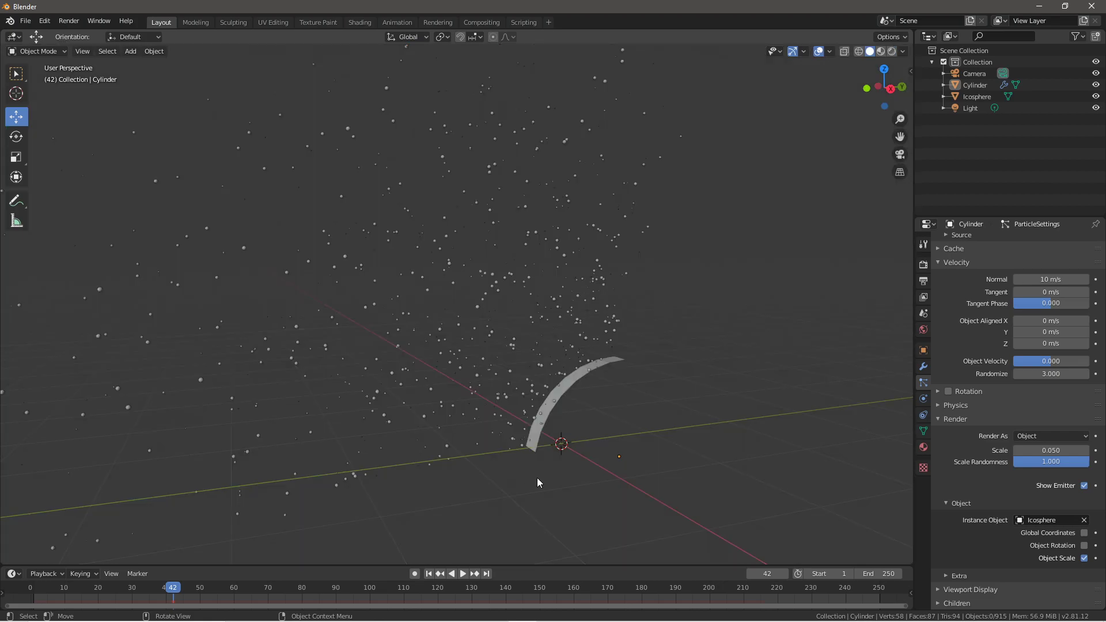
scroll(952, 461, "down", 3)
scroll(890, 438, "up", 1)
scroll(1037, 461, "up", 10)
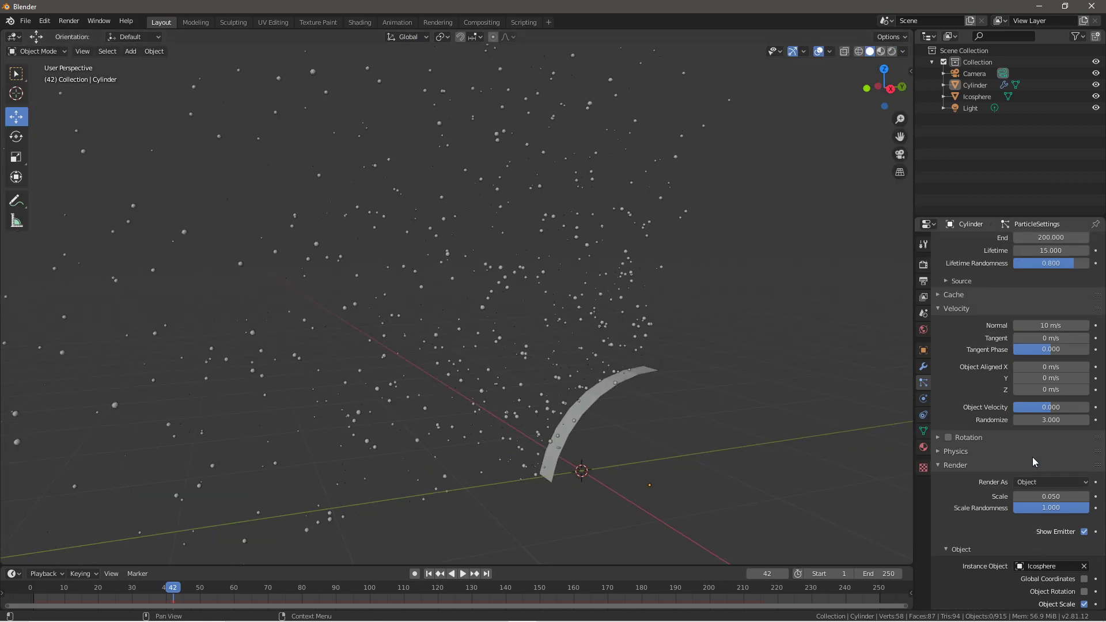
Open the emitter's particle settings and expand the Viewport Display panel
left_click(923, 399)
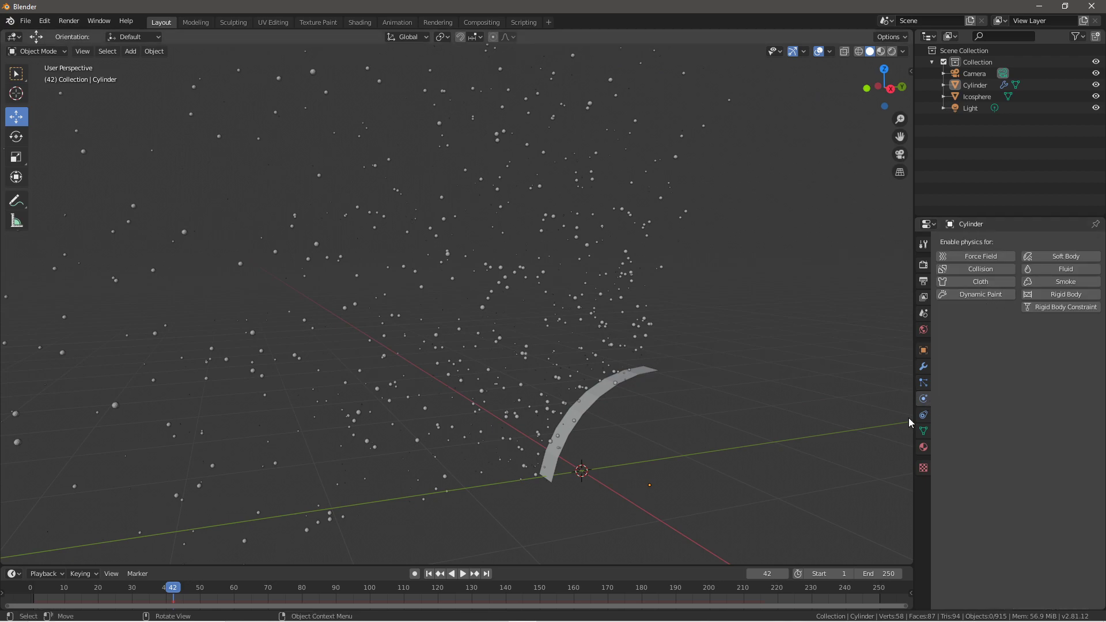
left_click(923, 415)
left_click(923, 399)
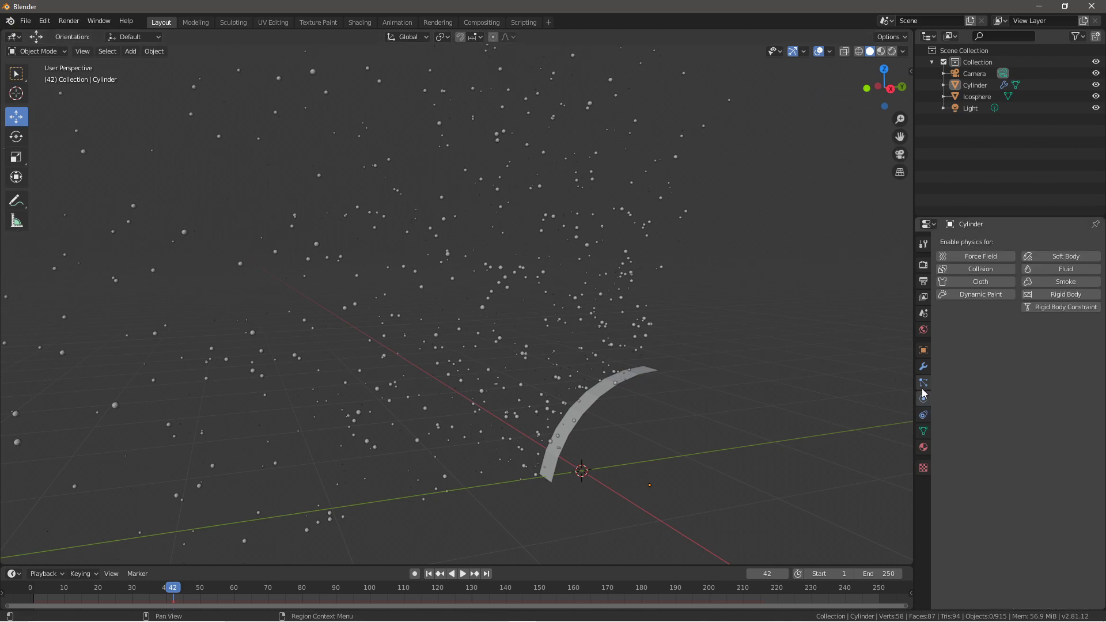
left_click(923, 382)
scroll(1051, 477, "down", 10)
scroll(1051, 482, "down", 3)
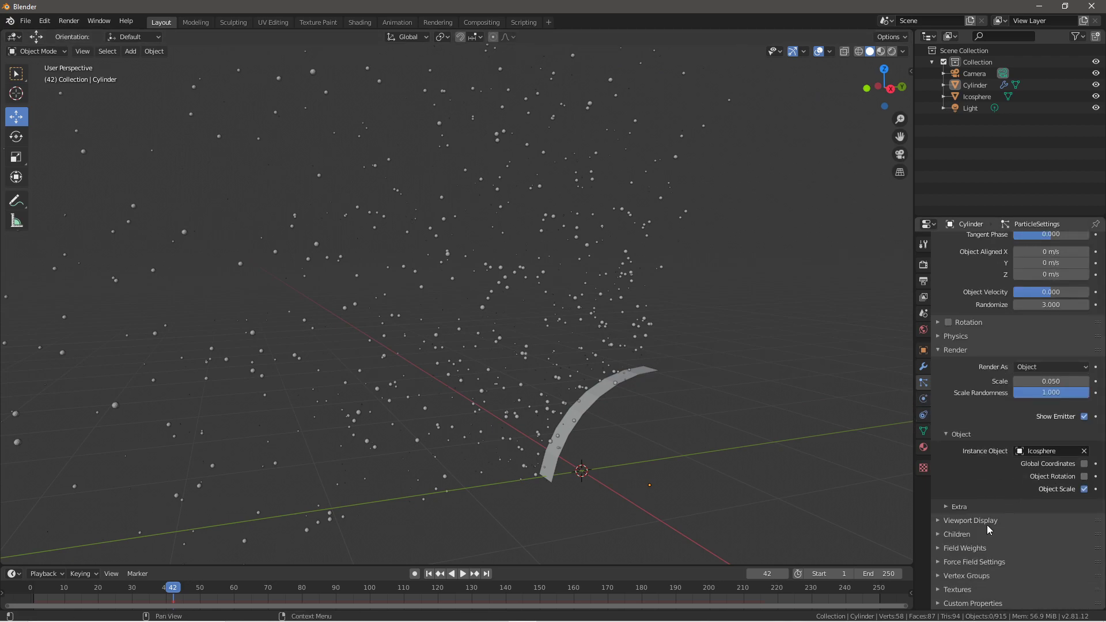
left_click(962, 566)
scroll(962, 566, "down", 4)
scroll(956, 536, "up", 4)
left_click(949, 521)
scroll(949, 522, "down", 4)
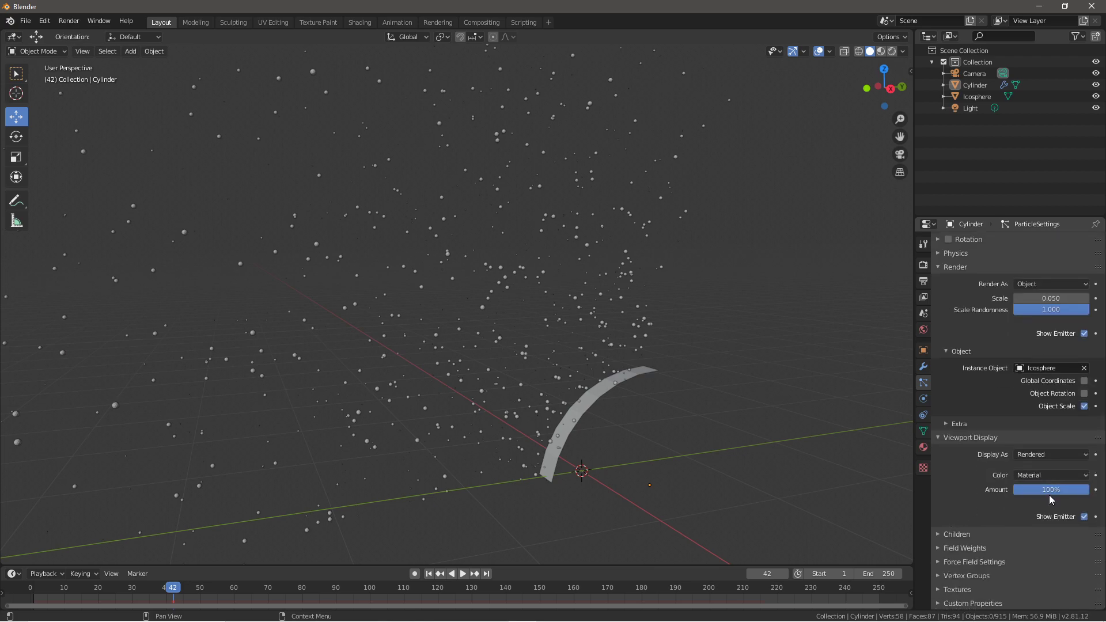
Keep the displayed particle amount at 100%, uncheck Show Emitter, and play the animation
mouse_move(1051, 497)
left_mouse_down()
mouse_move(984, 497)
mouse_move(1089, 489)
mouse_move(1053, 496)
left_mouse_up()
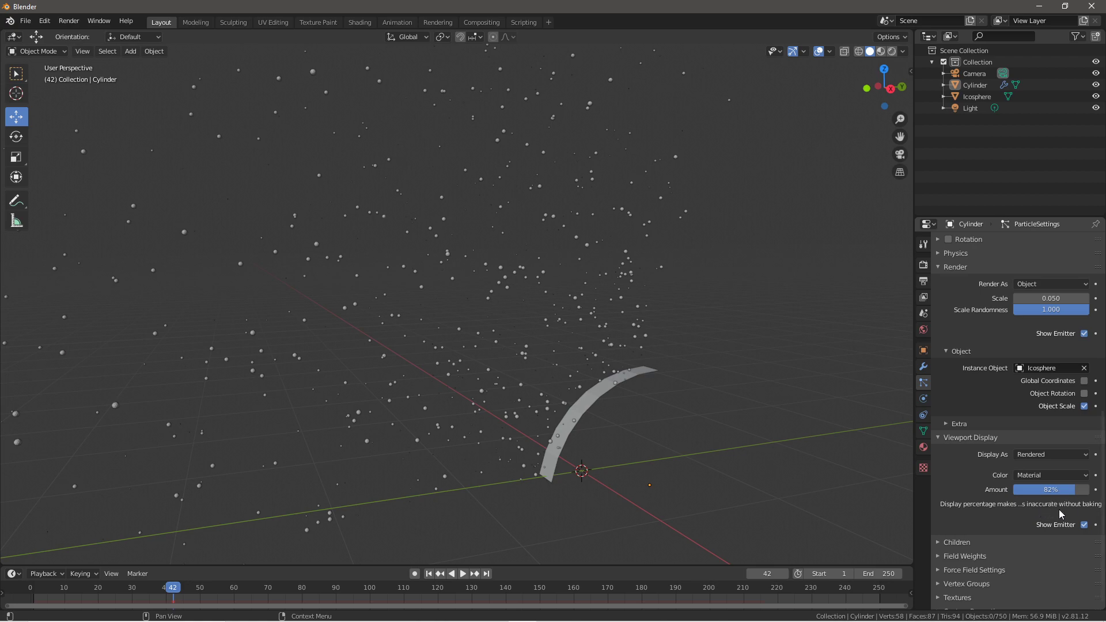
left_click_drag(1066, 491, 1082, 494)
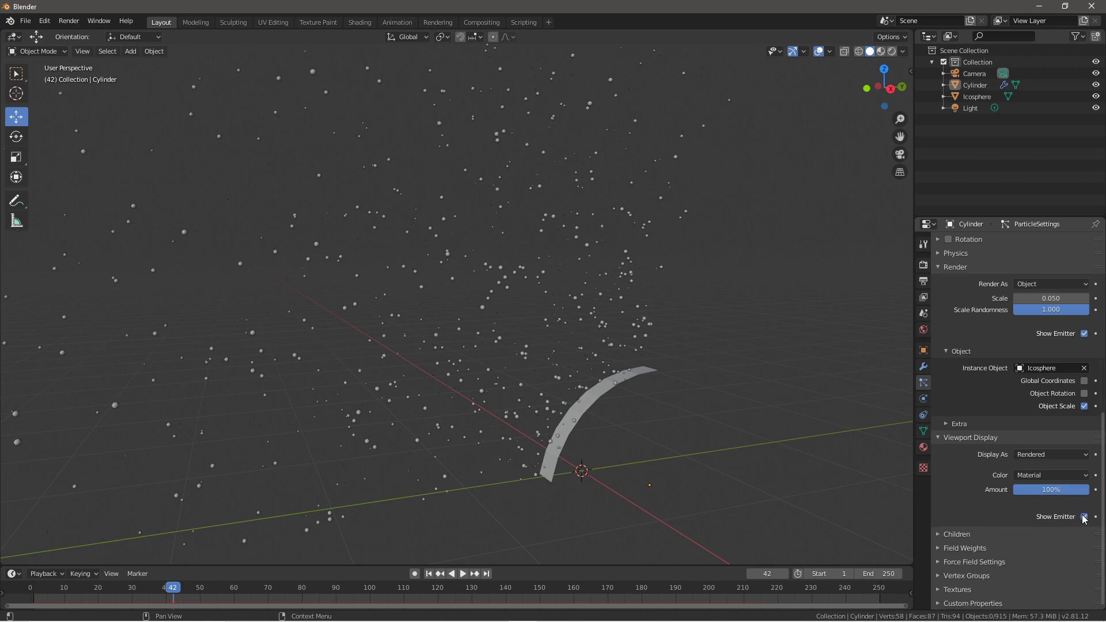
left_click(1084, 516)
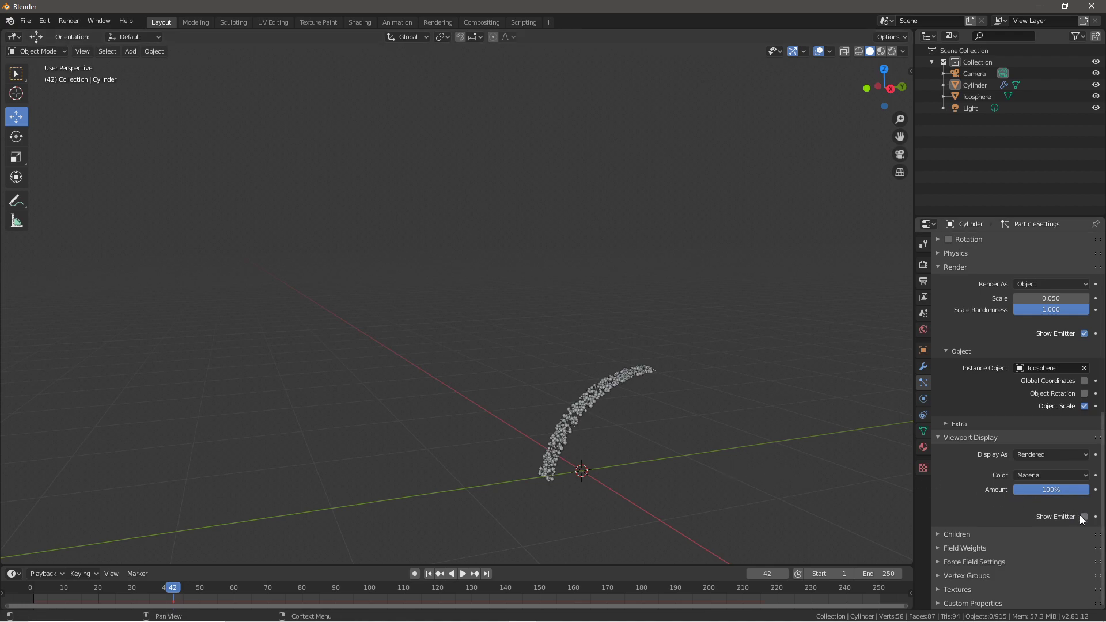
left_click(462, 574)
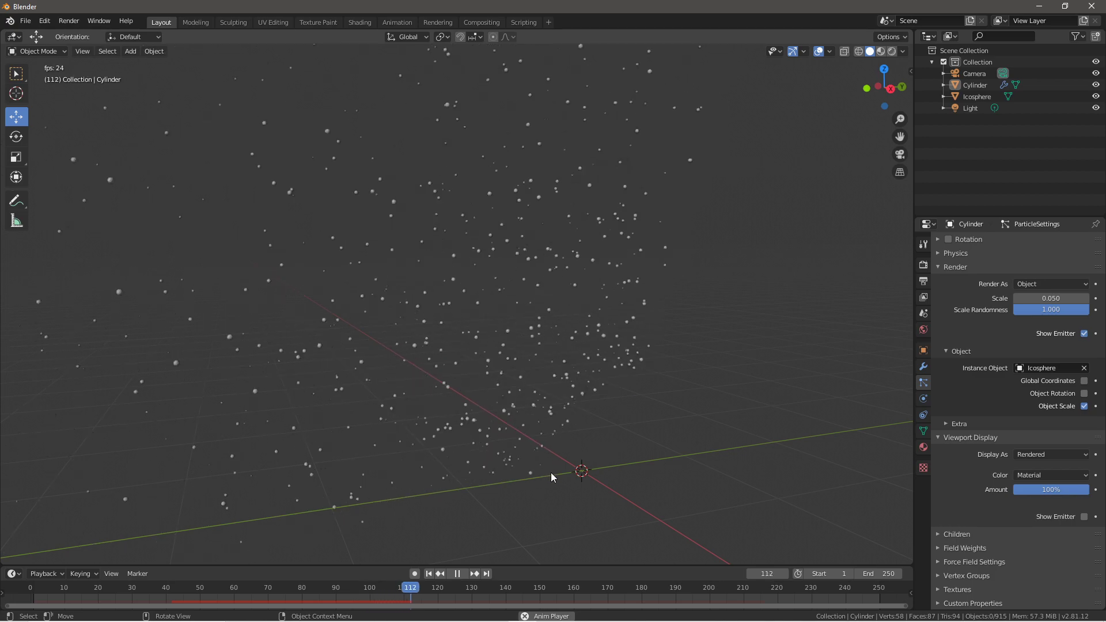
Stop playback, rewind to frame 1, re-enable Show Emitter, and replay the spark animation
left_click(462, 578)
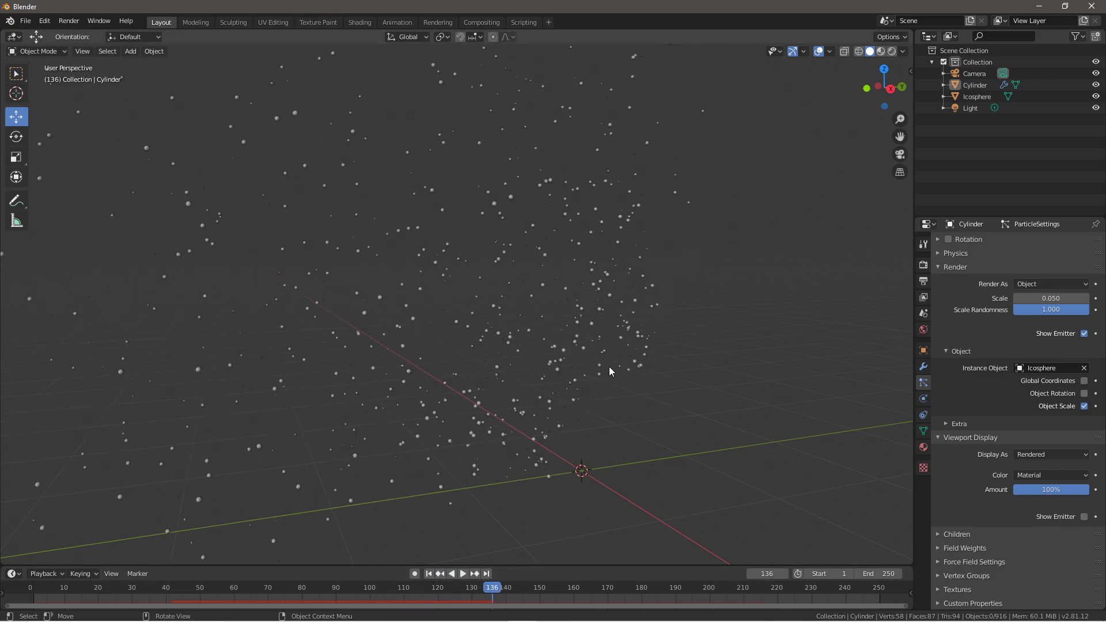
scroll(554, 400, "up", 3)
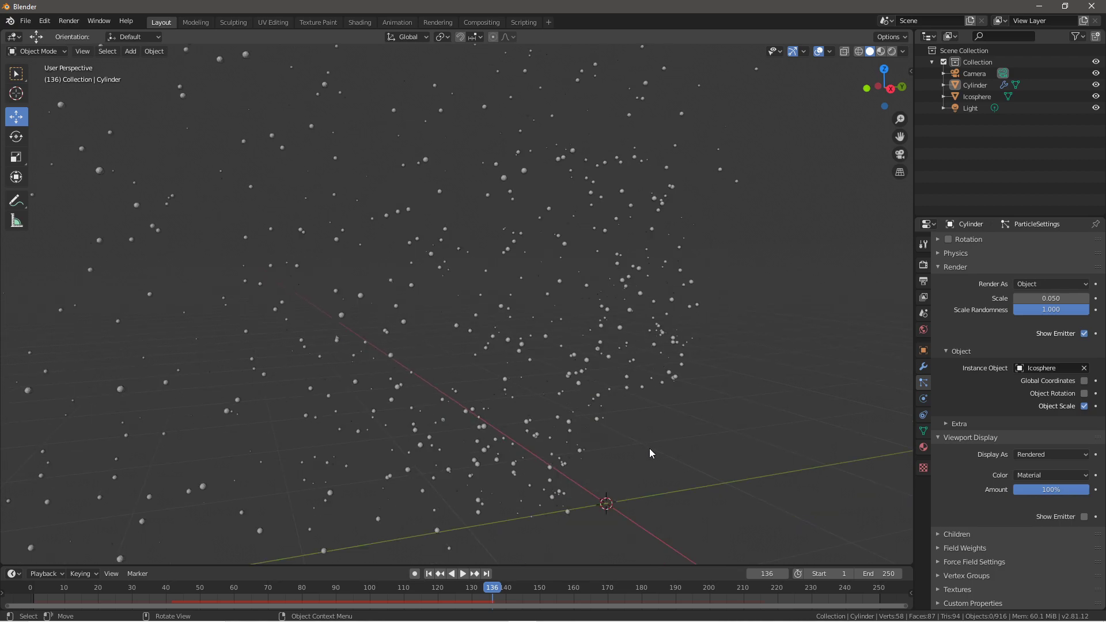
left_click(429, 573)
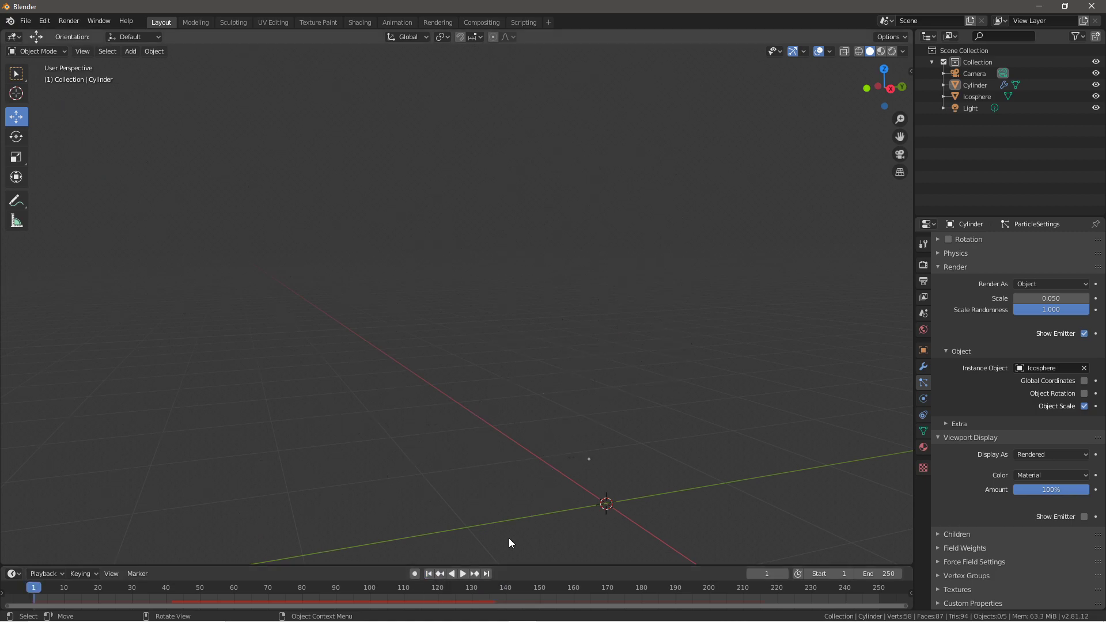
left_click(1084, 517)
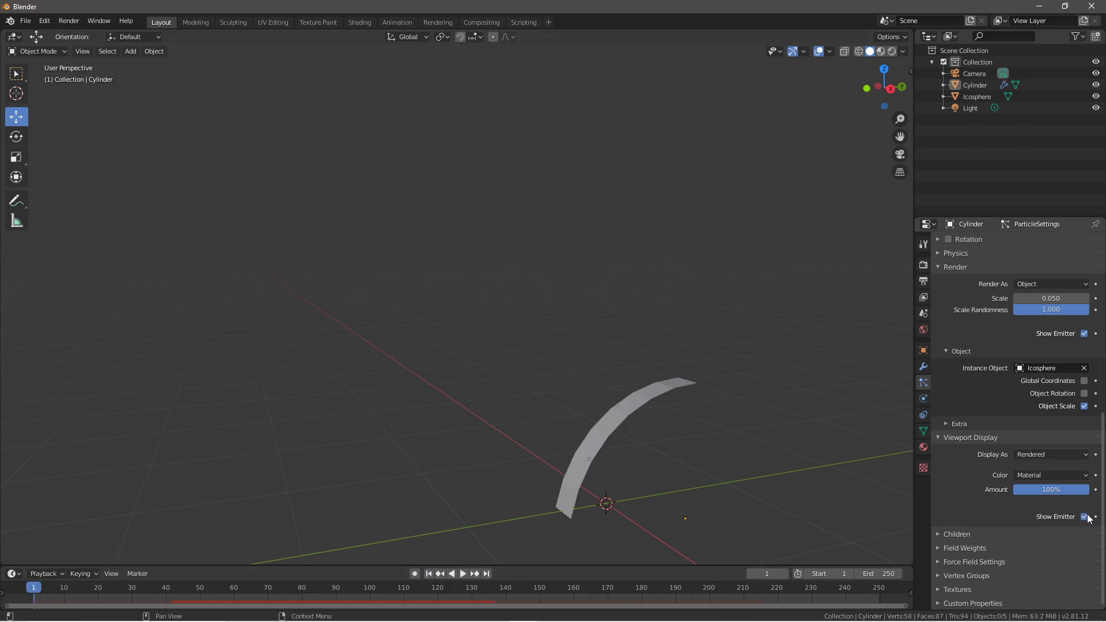
left_click(939, 437)
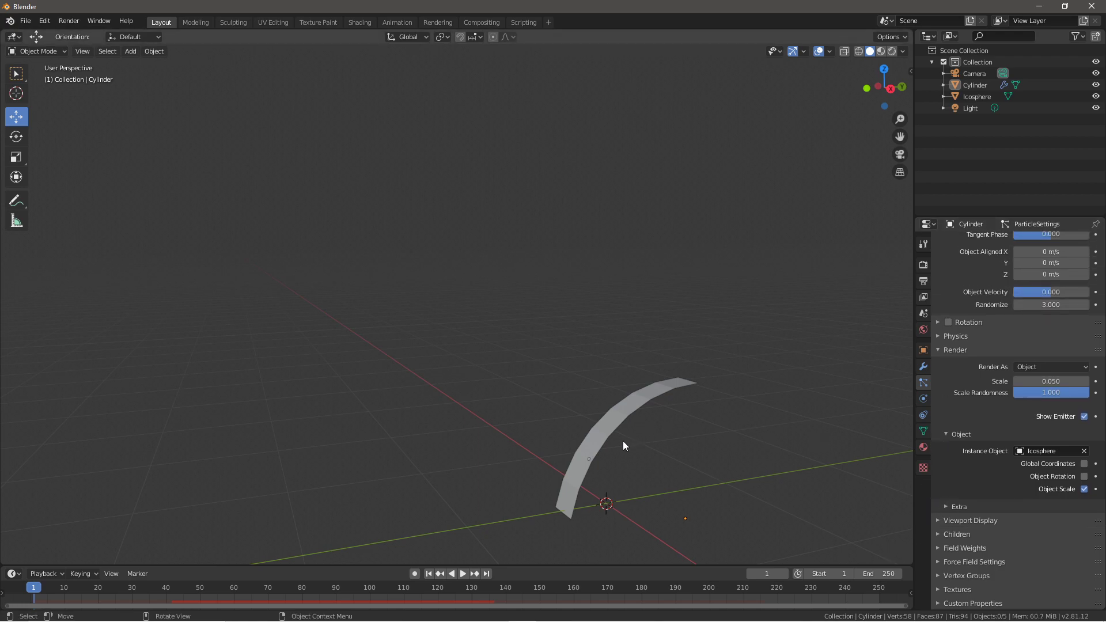
scroll(624, 441, "down", 4)
left_click(462, 573)
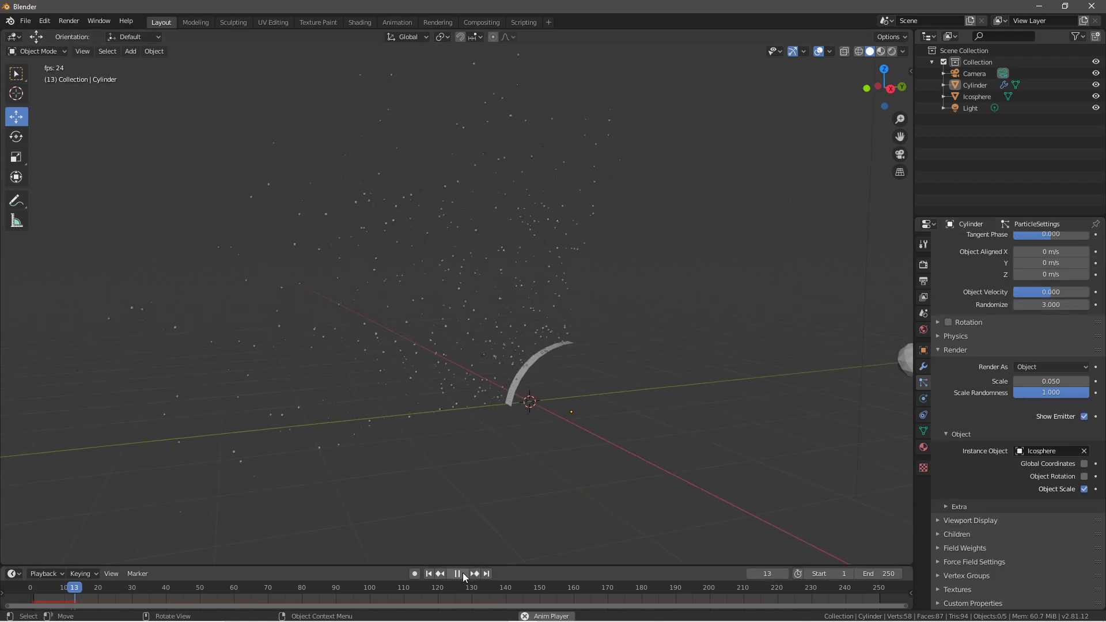
middle_click_drag(506, 481, 503, 451)
Look through the camera, select it, and preview the sparks rendered before returning to Solid
key("KP_0")
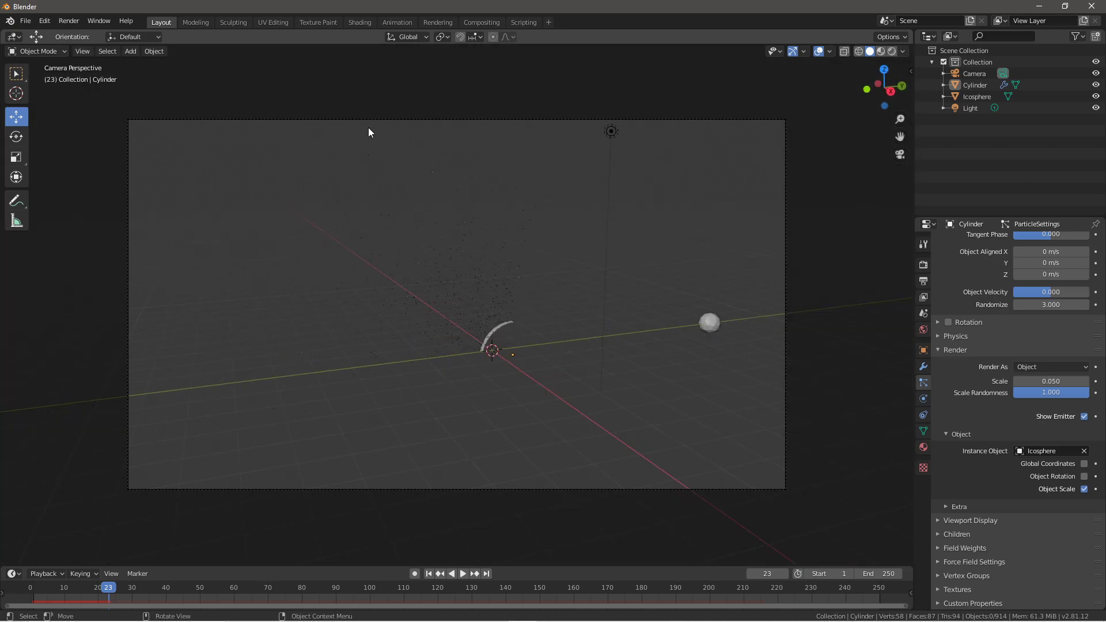
left_click(316, 121)
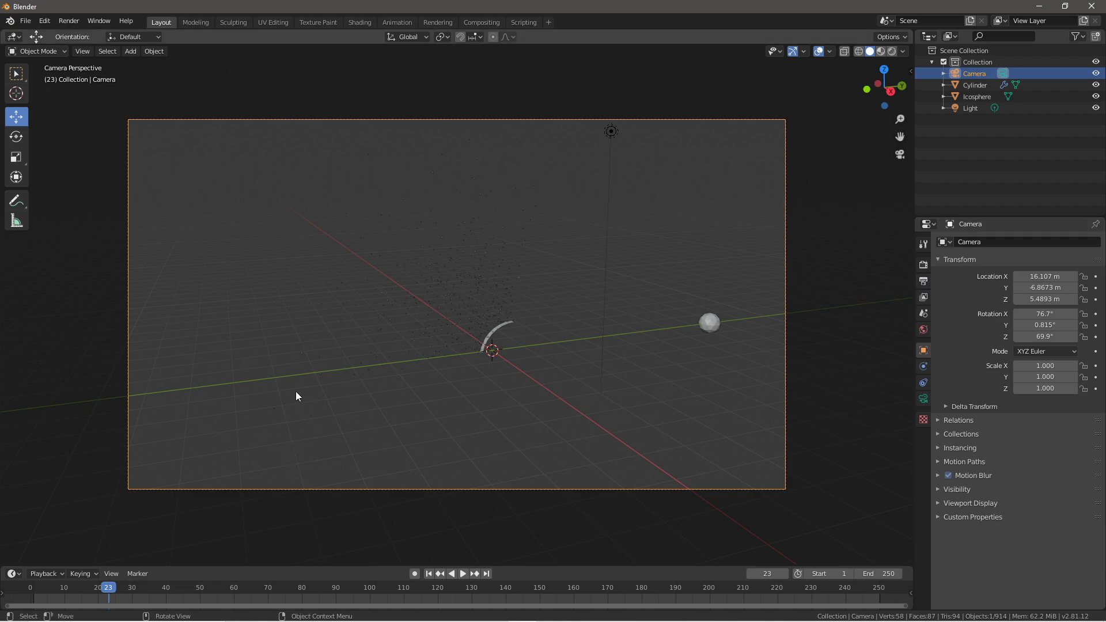
key("z")
left_click(564, 386)
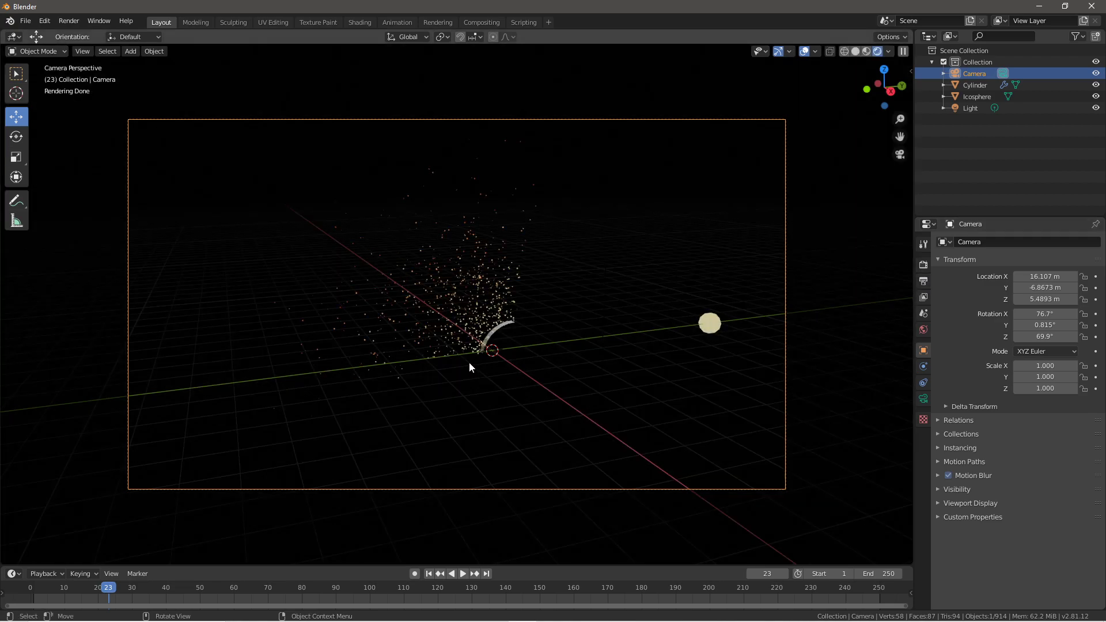
scroll(469, 362, "up", 4)
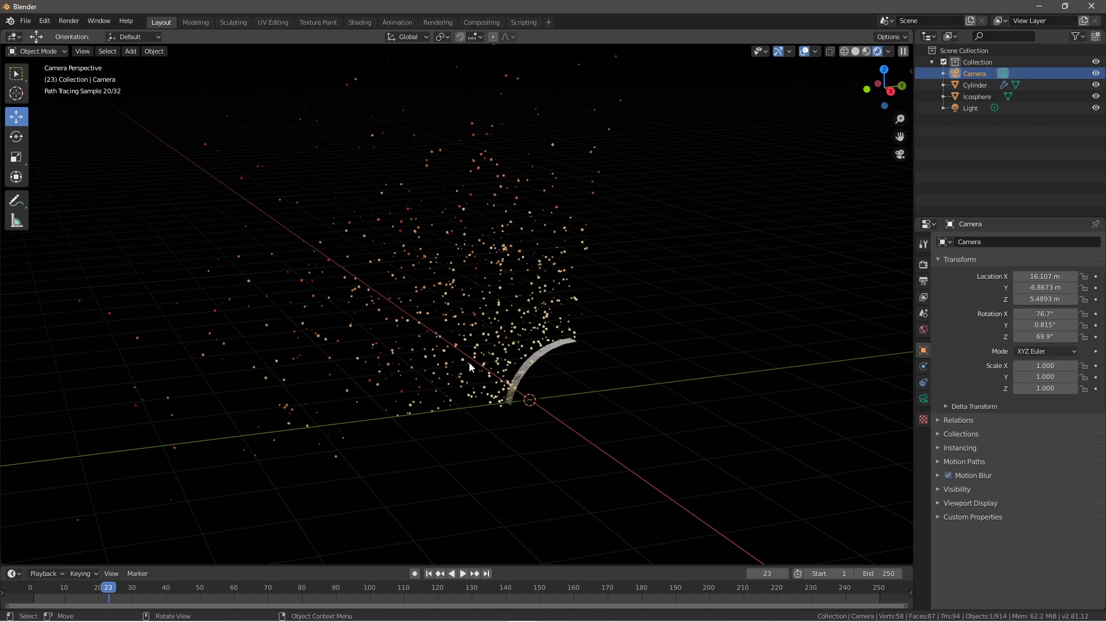
scroll(469, 362, "down", 4)
key("z")
left_click(513, 372)
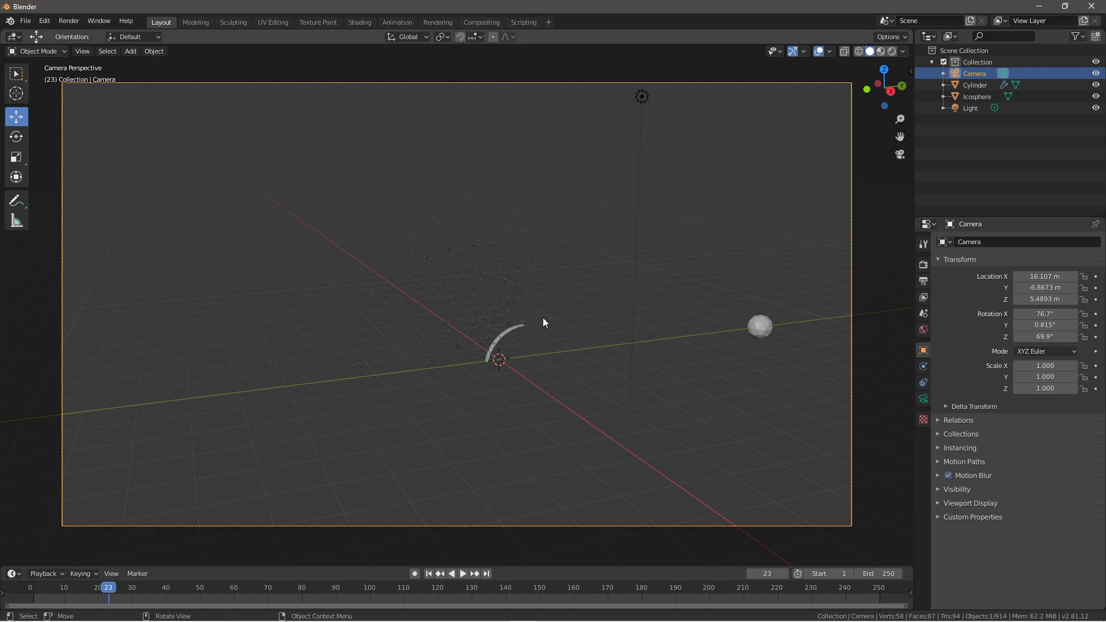
Set the output file format to FFmpeg video with an MPEG-4 container
left_click(926, 282)
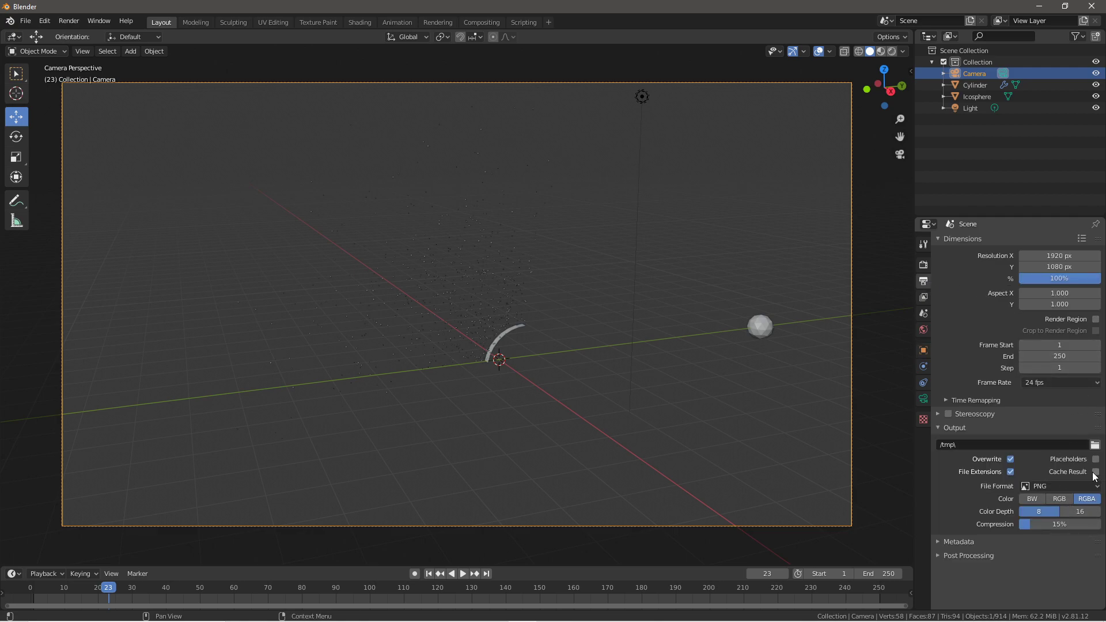
left_click(1077, 487)
left_click(1042, 563)
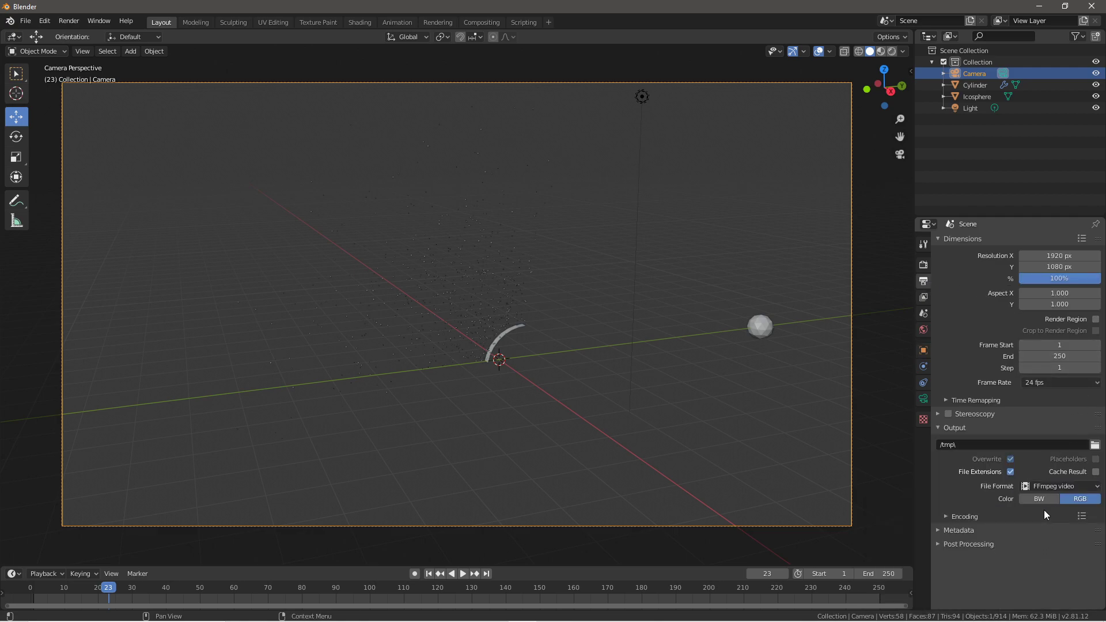
left_click(1025, 517)
left_click(1038, 531)
left_click(1036, 491)
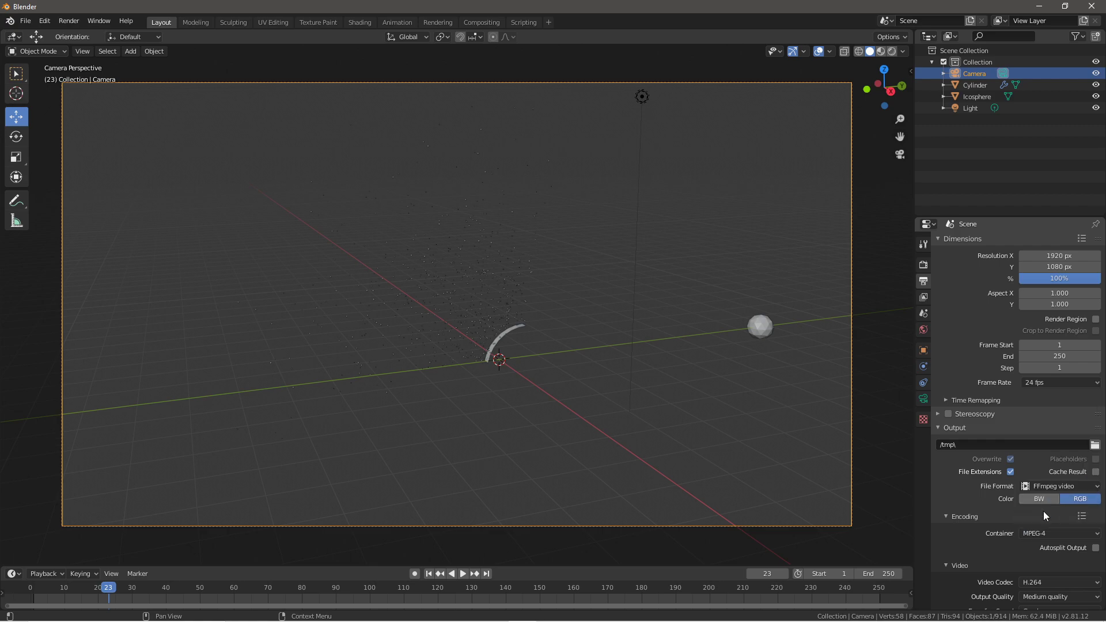
scroll(1042, 510, "down", 4)
Set the video output quality to High quality and encoding speed to Realtime
left_click(1037, 502)
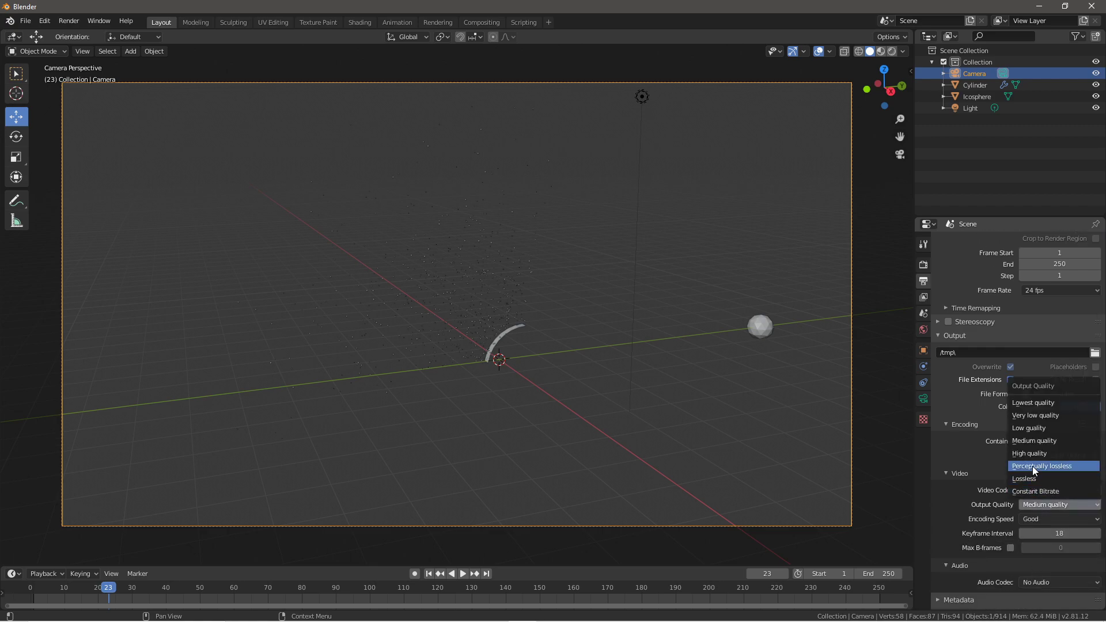
left_click(1033, 491)
left_click(1033, 506)
left_click(1037, 458)
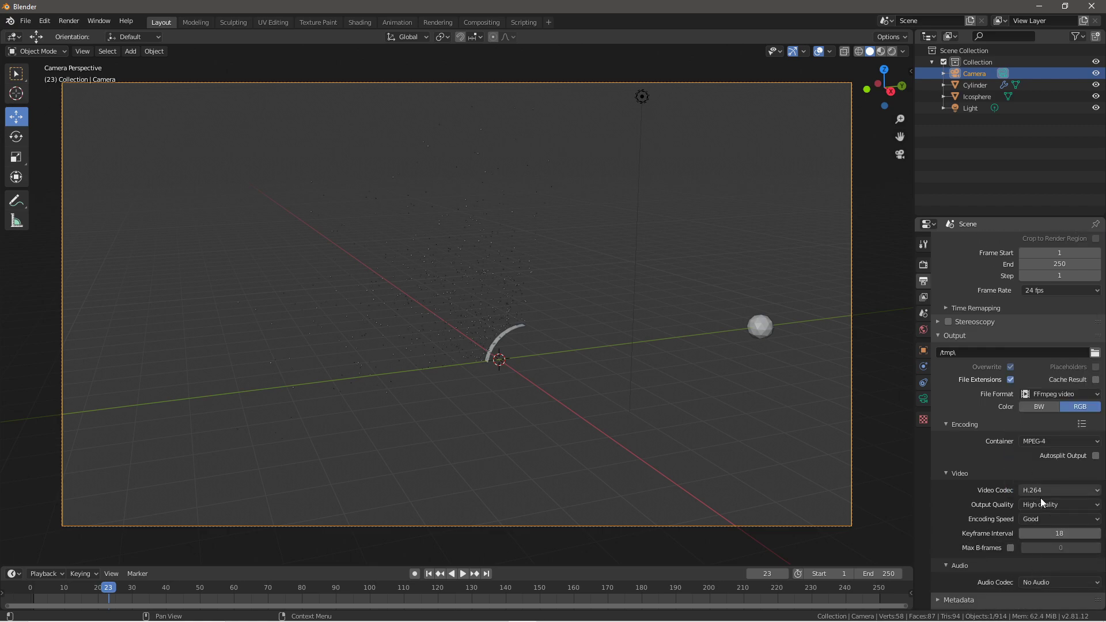
left_click(1046, 520)
left_click(1049, 560)
Switch to Render Properties and bring up the Render menu
scroll(1063, 406, "up", 1)
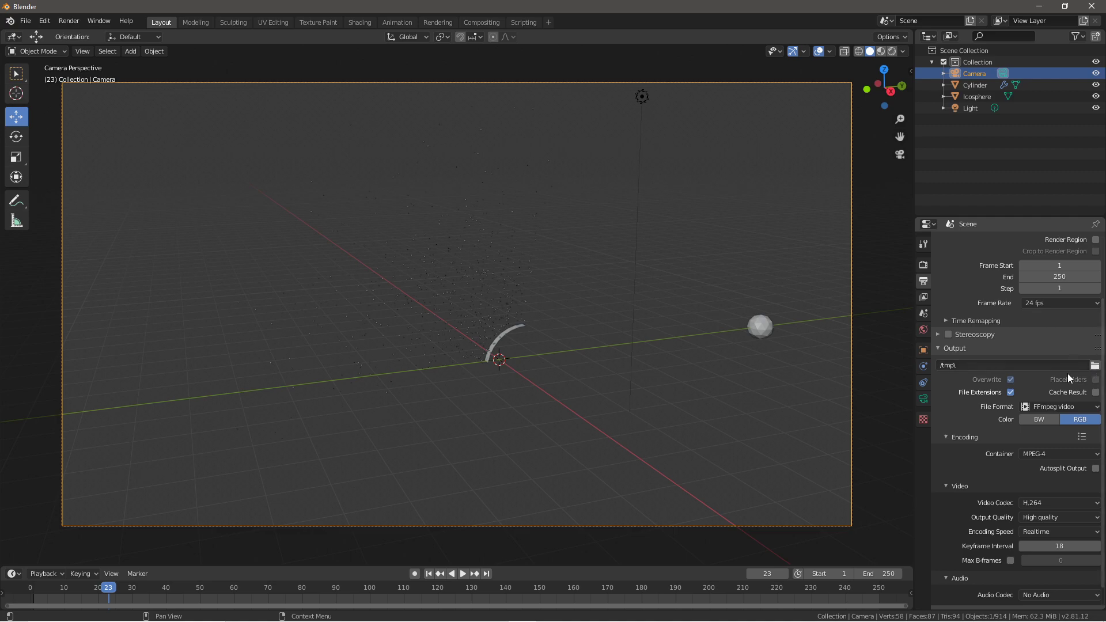
scroll(975, 389, "up", 5)
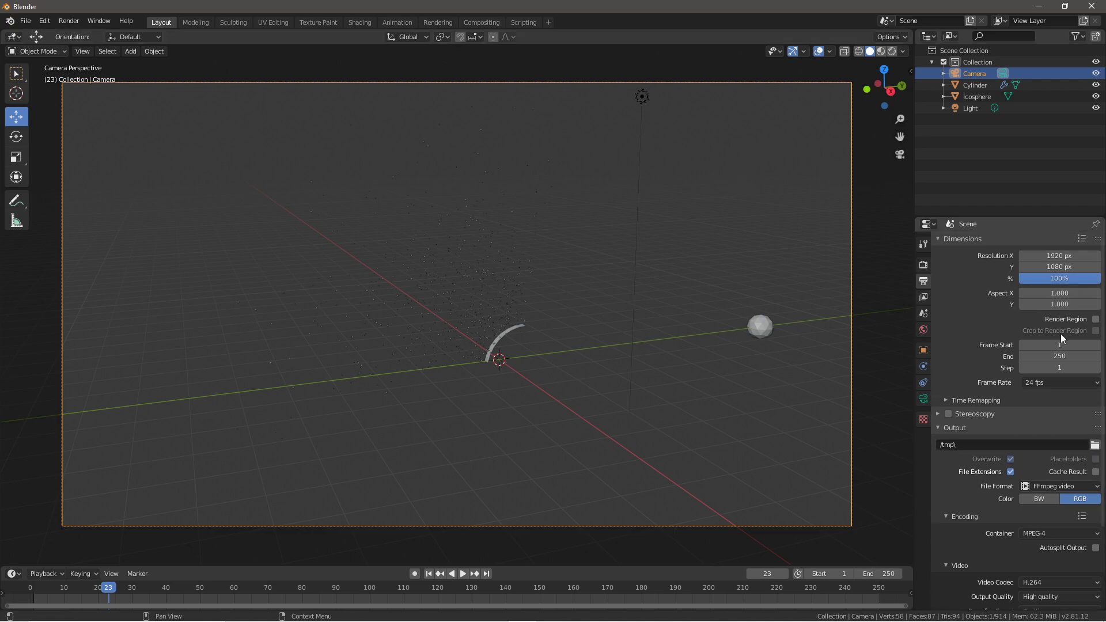
left_click(923, 264)
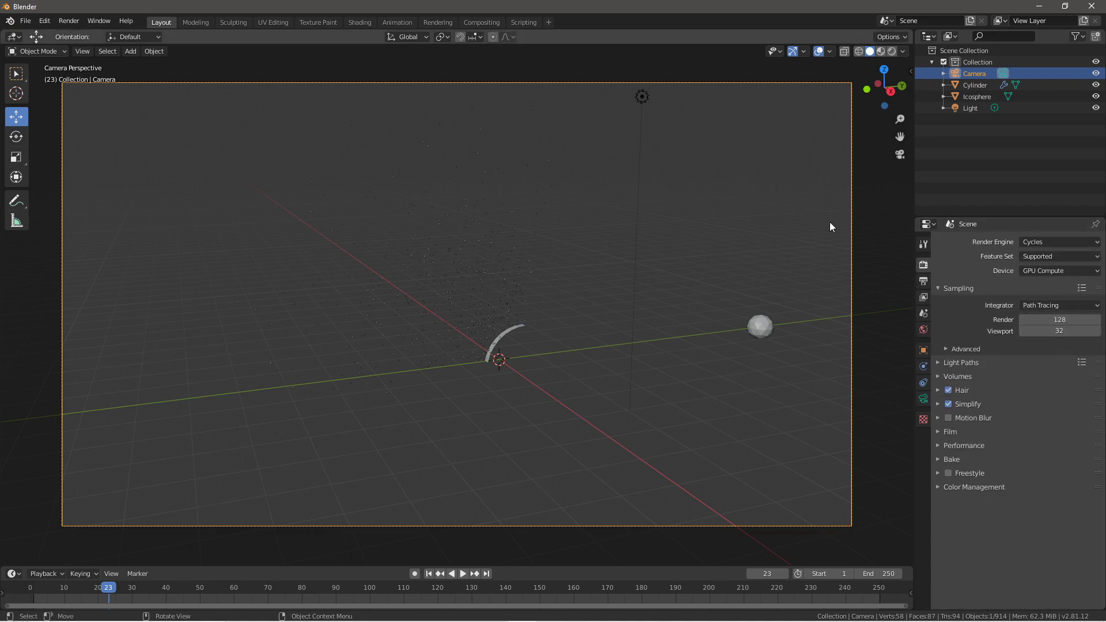
left_click(65, 20)
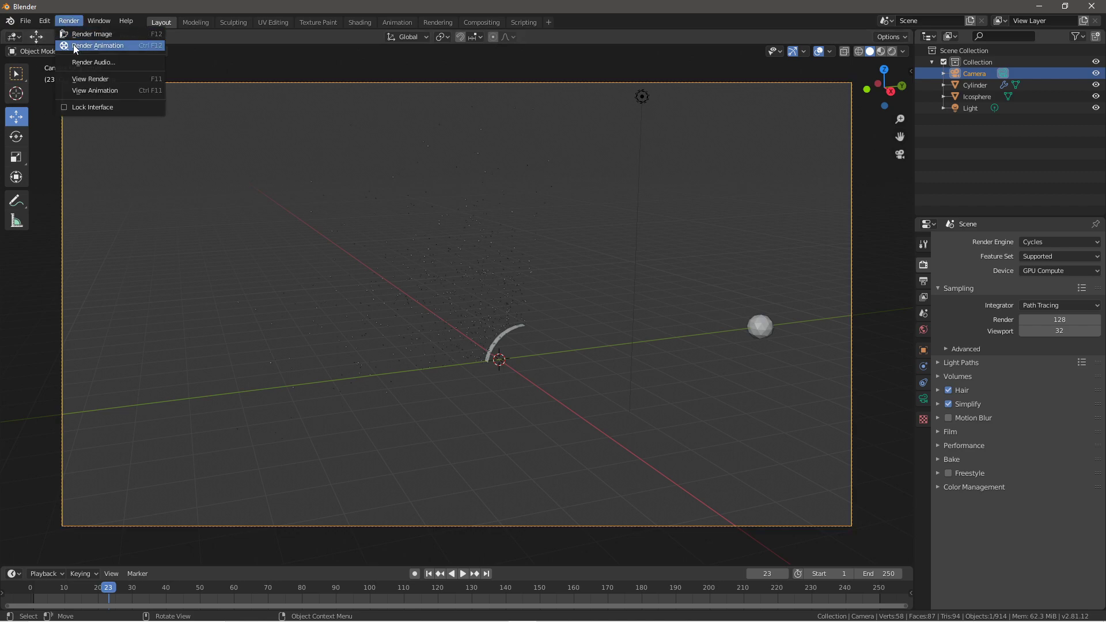
Orbit out of the camera view and zoom in on the arc emitter and sparks
middle_click_drag(478, 348, 362, 360)
scroll(407, 343, "up", 5)
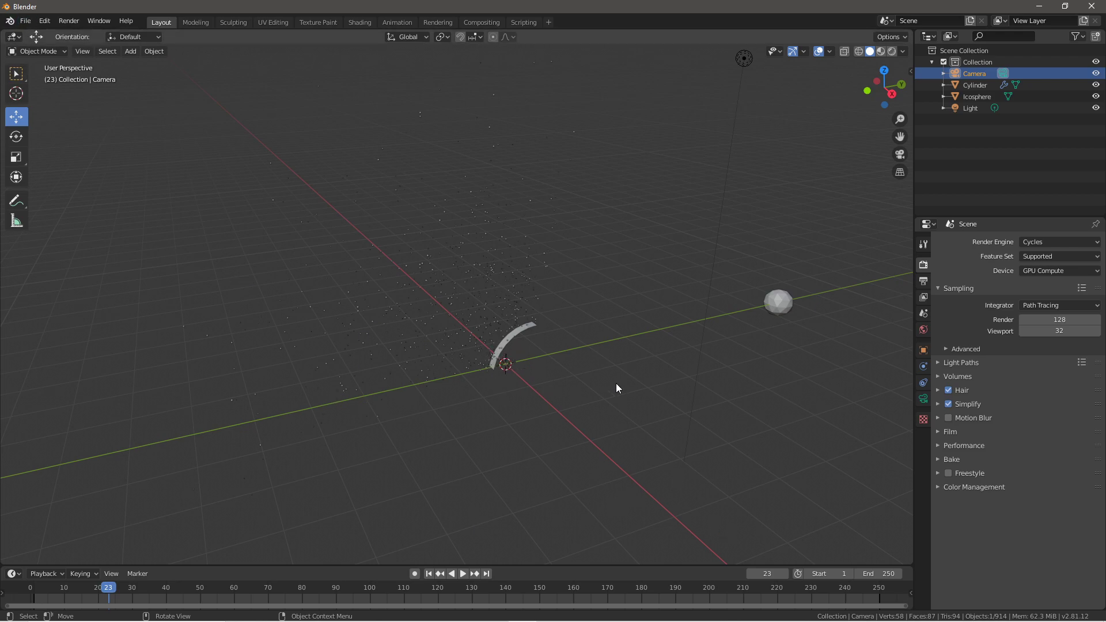
left_click(25, 21)
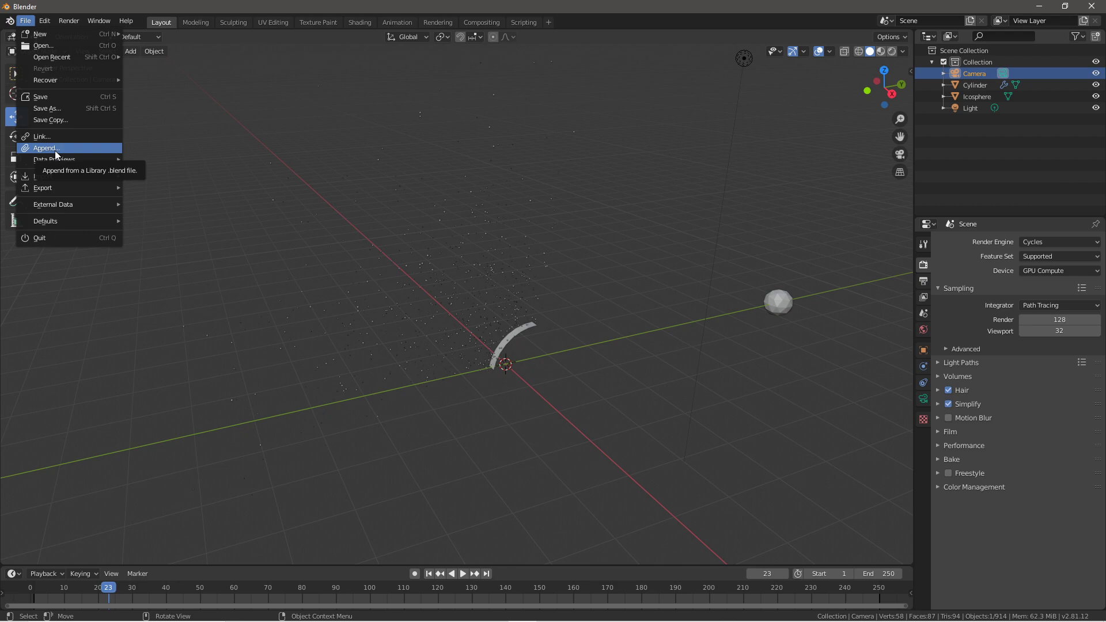
key("Escape")
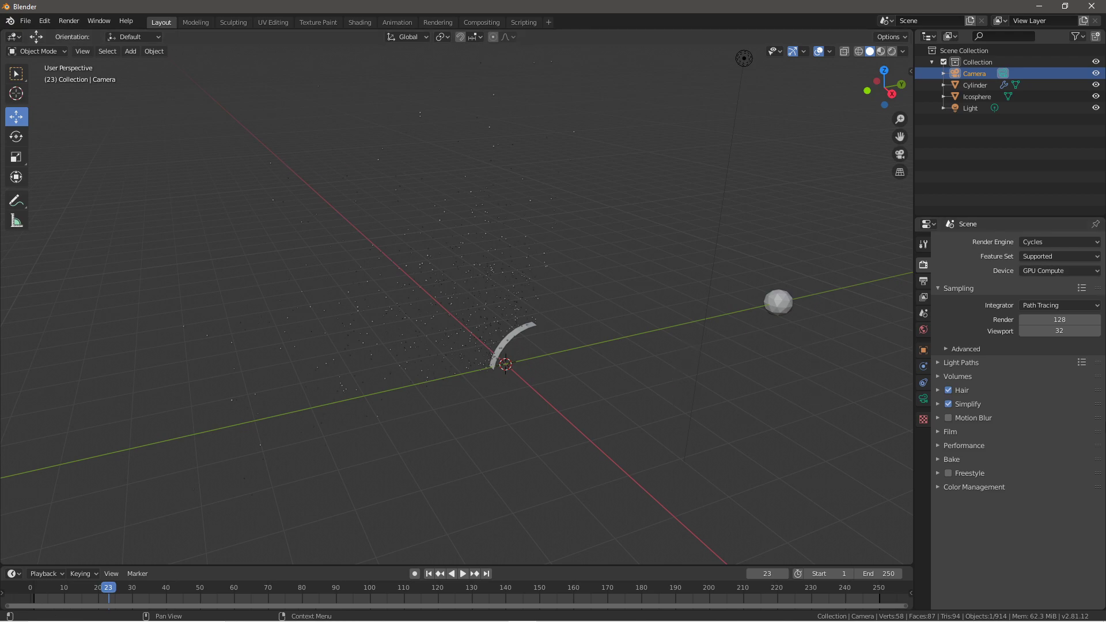
scroll(621, 348, "down", 2)
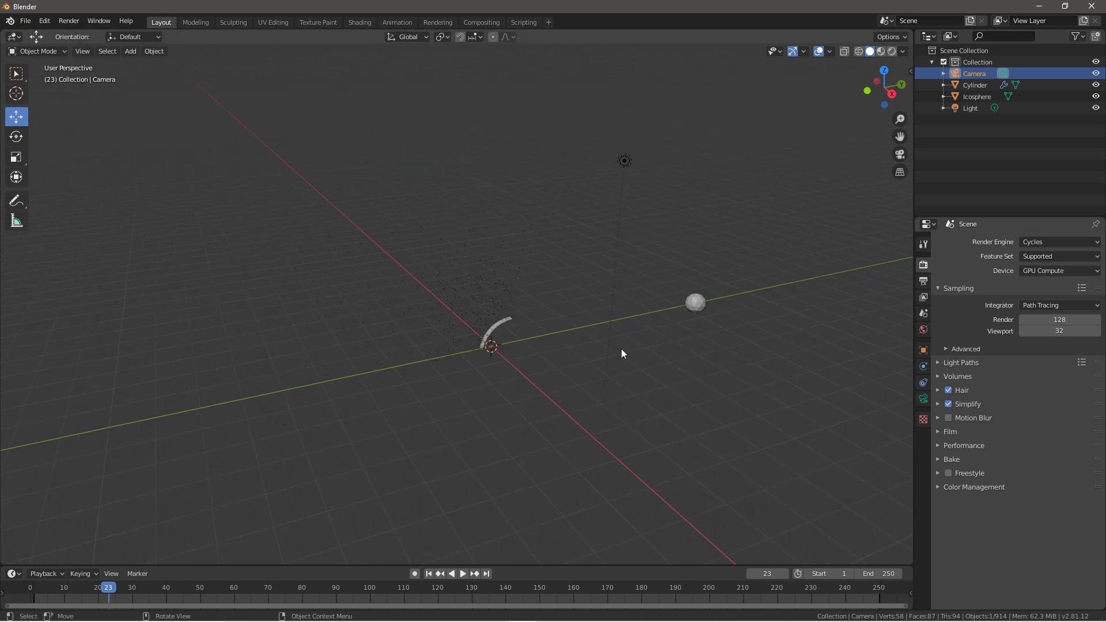
scroll(599, 397, "up", 2)
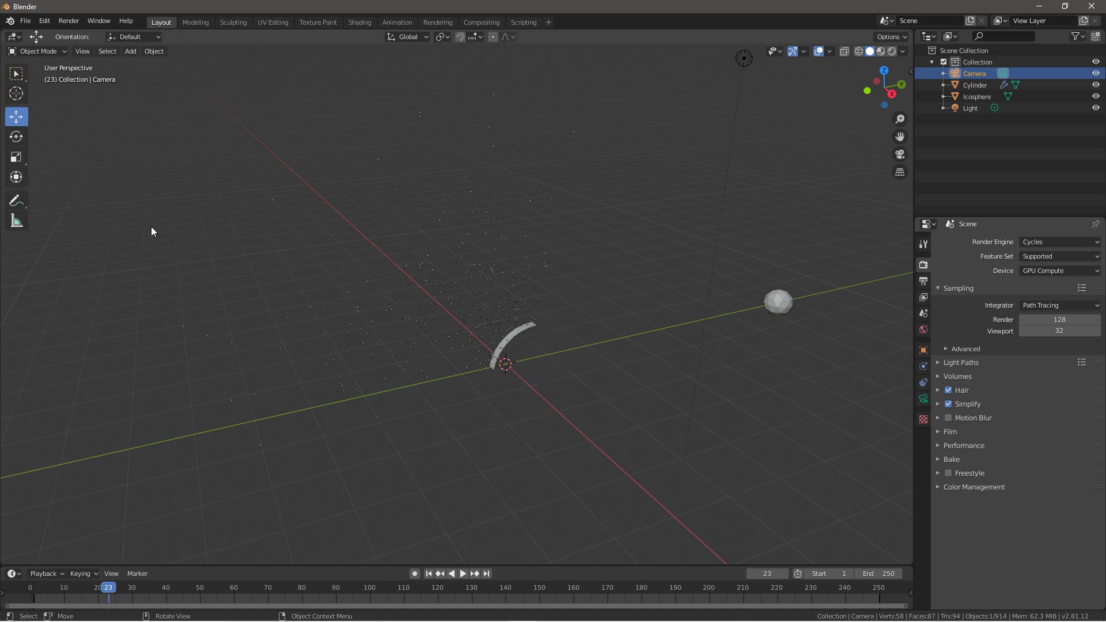
scroll(417, 350, "down", 1)
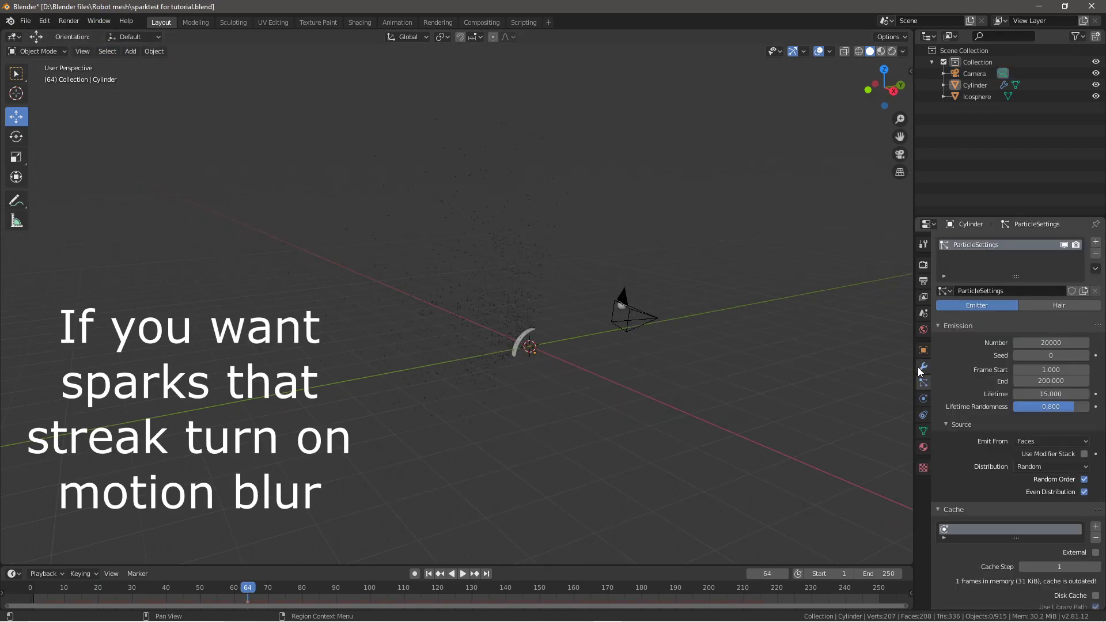
Show the particle Cache panel, play the animation, then rewind the timeline to frame 1
scroll(999, 369, "down", 2)
scroll(973, 545, "down", 3)
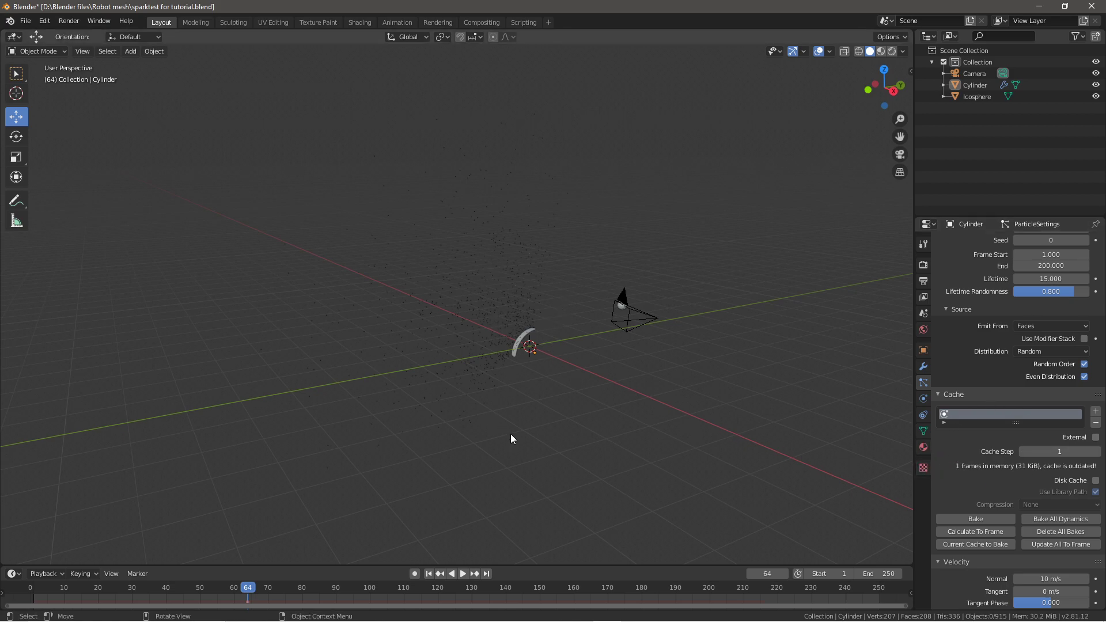
left_click(463, 573)
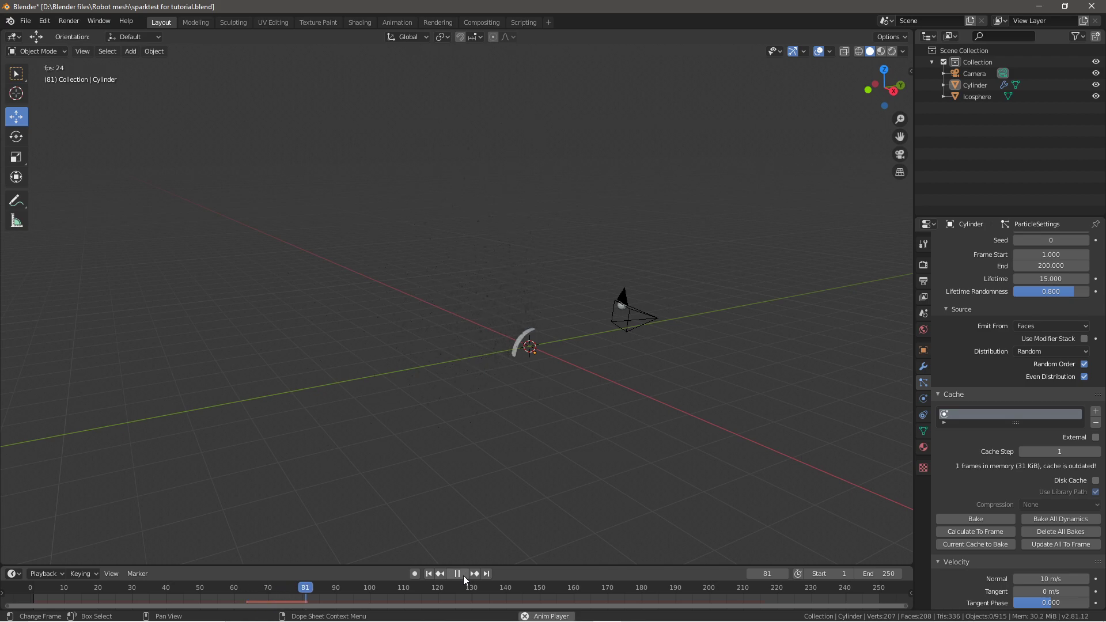
left_click(427, 574)
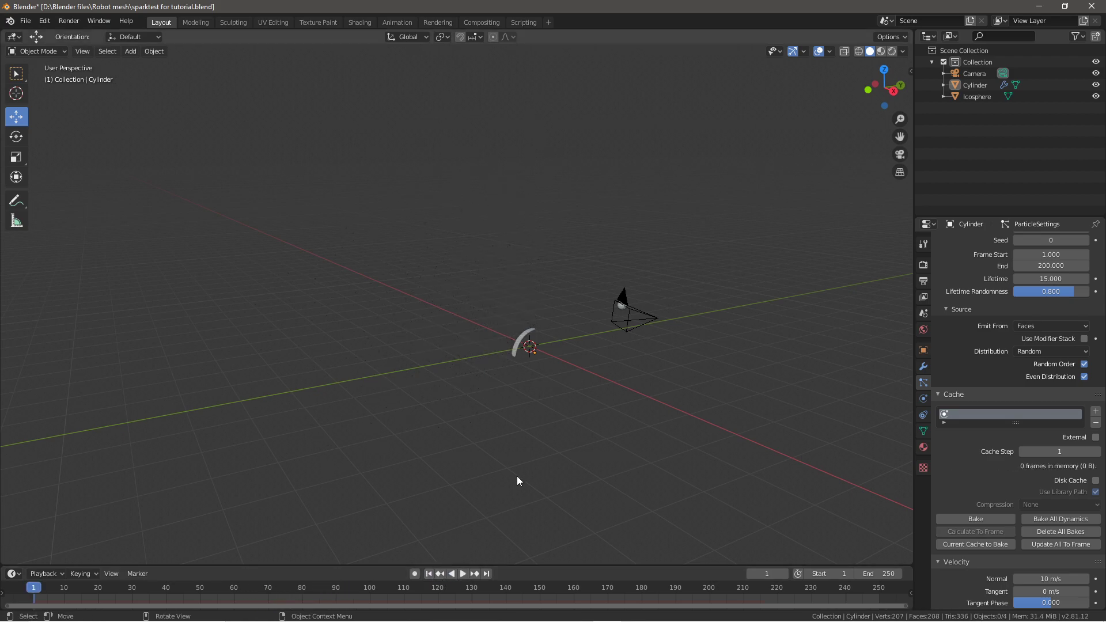